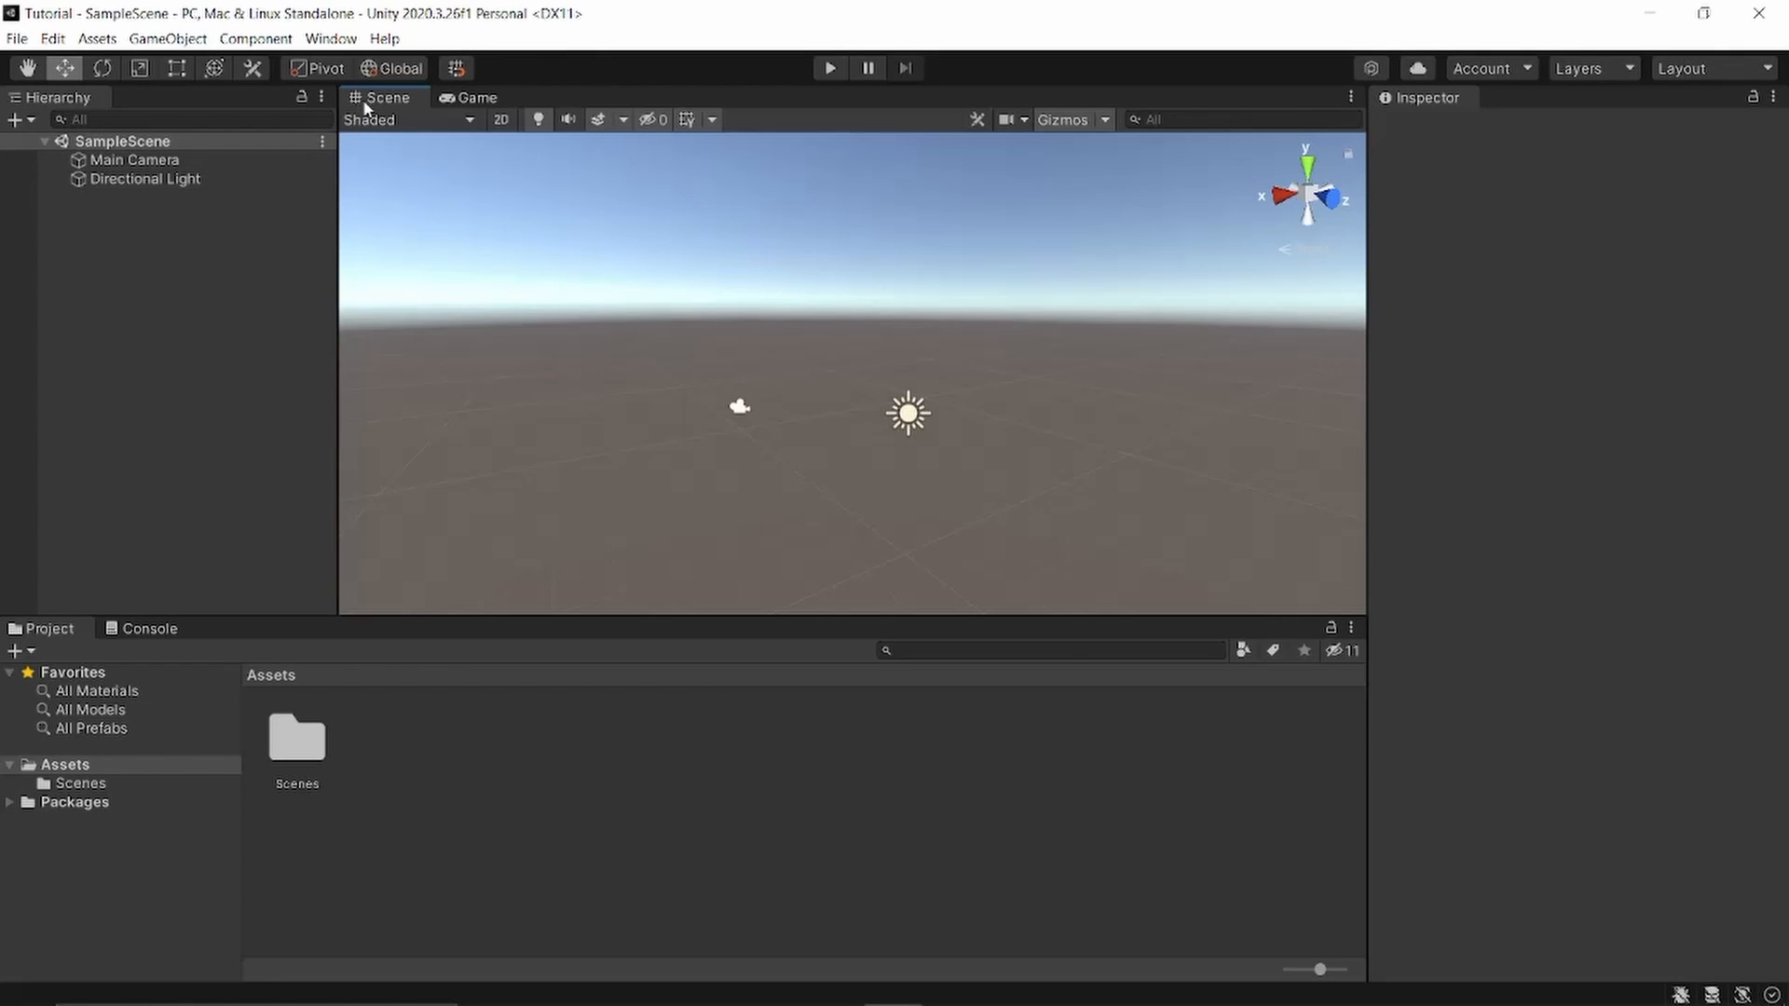
View the scene in the Game view, return to the Scene view, and look around the empty scene
{"action": "left_click", "coordinate": [456, 98]}
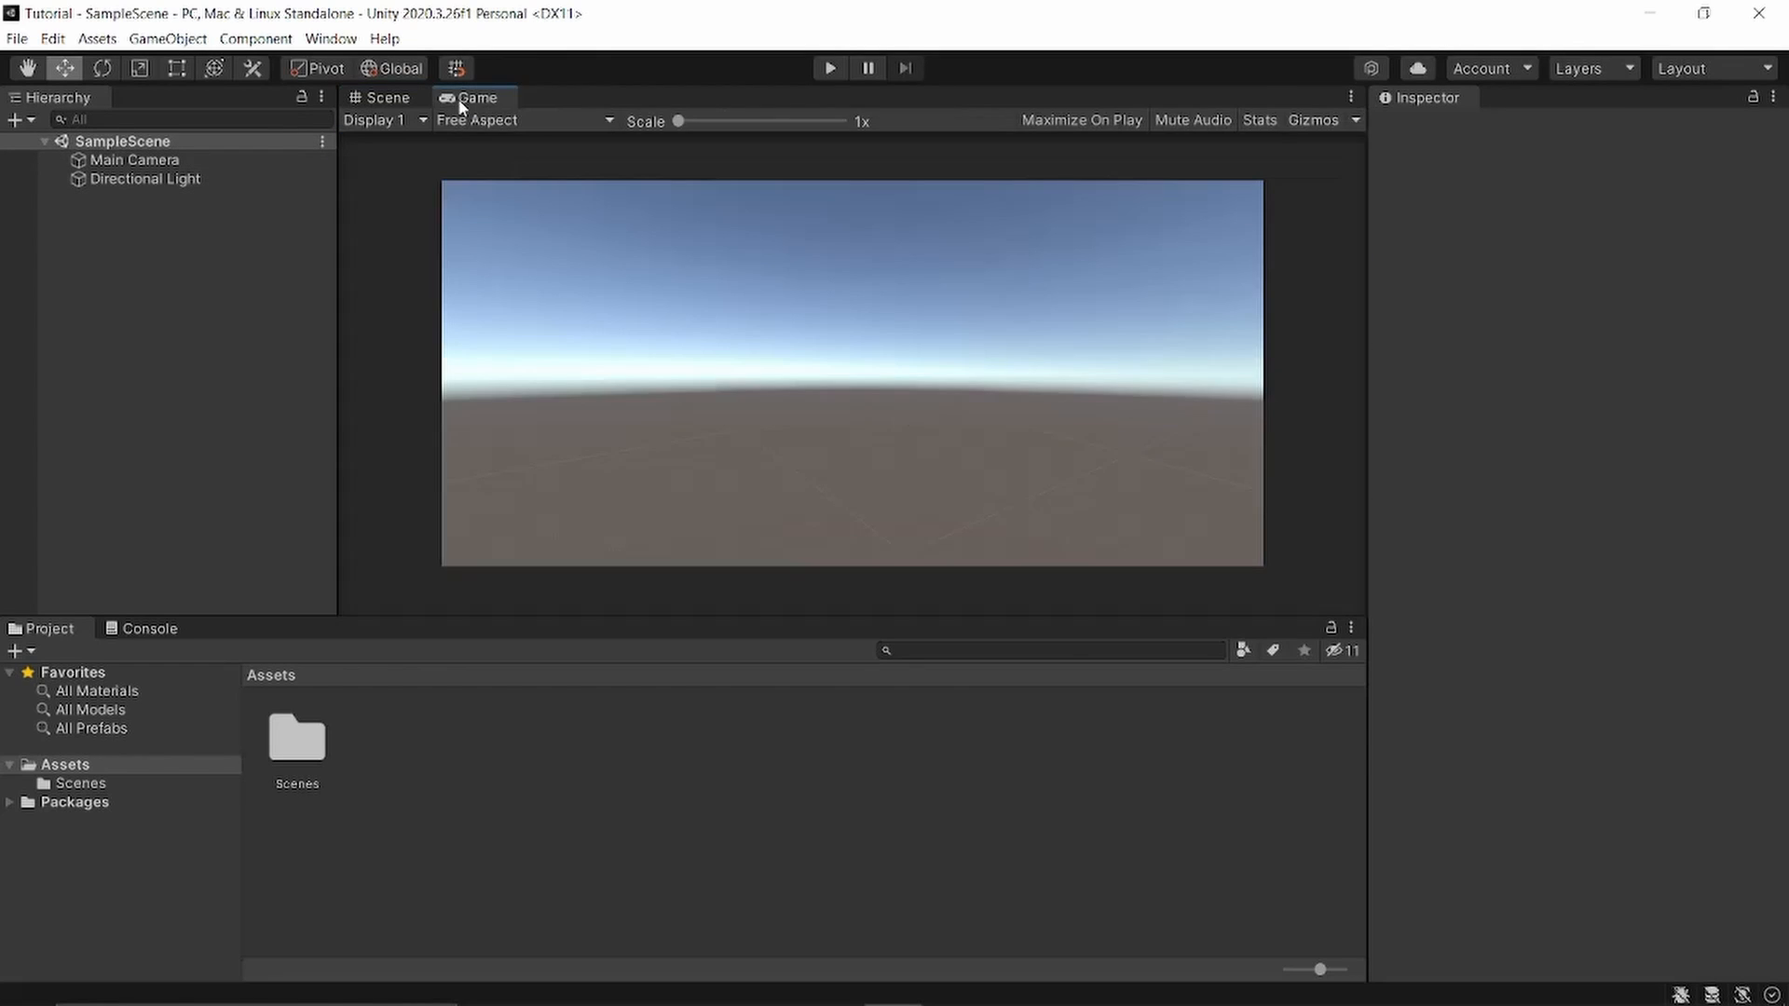
{"action": "left_click", "coordinate": [61, 630]}
{"action": "left_click", "coordinate": [100, 419]}
{"action": "left_click", "coordinate": [1537, 200]}
{"action": "left_click", "coordinate": [382, 98]}
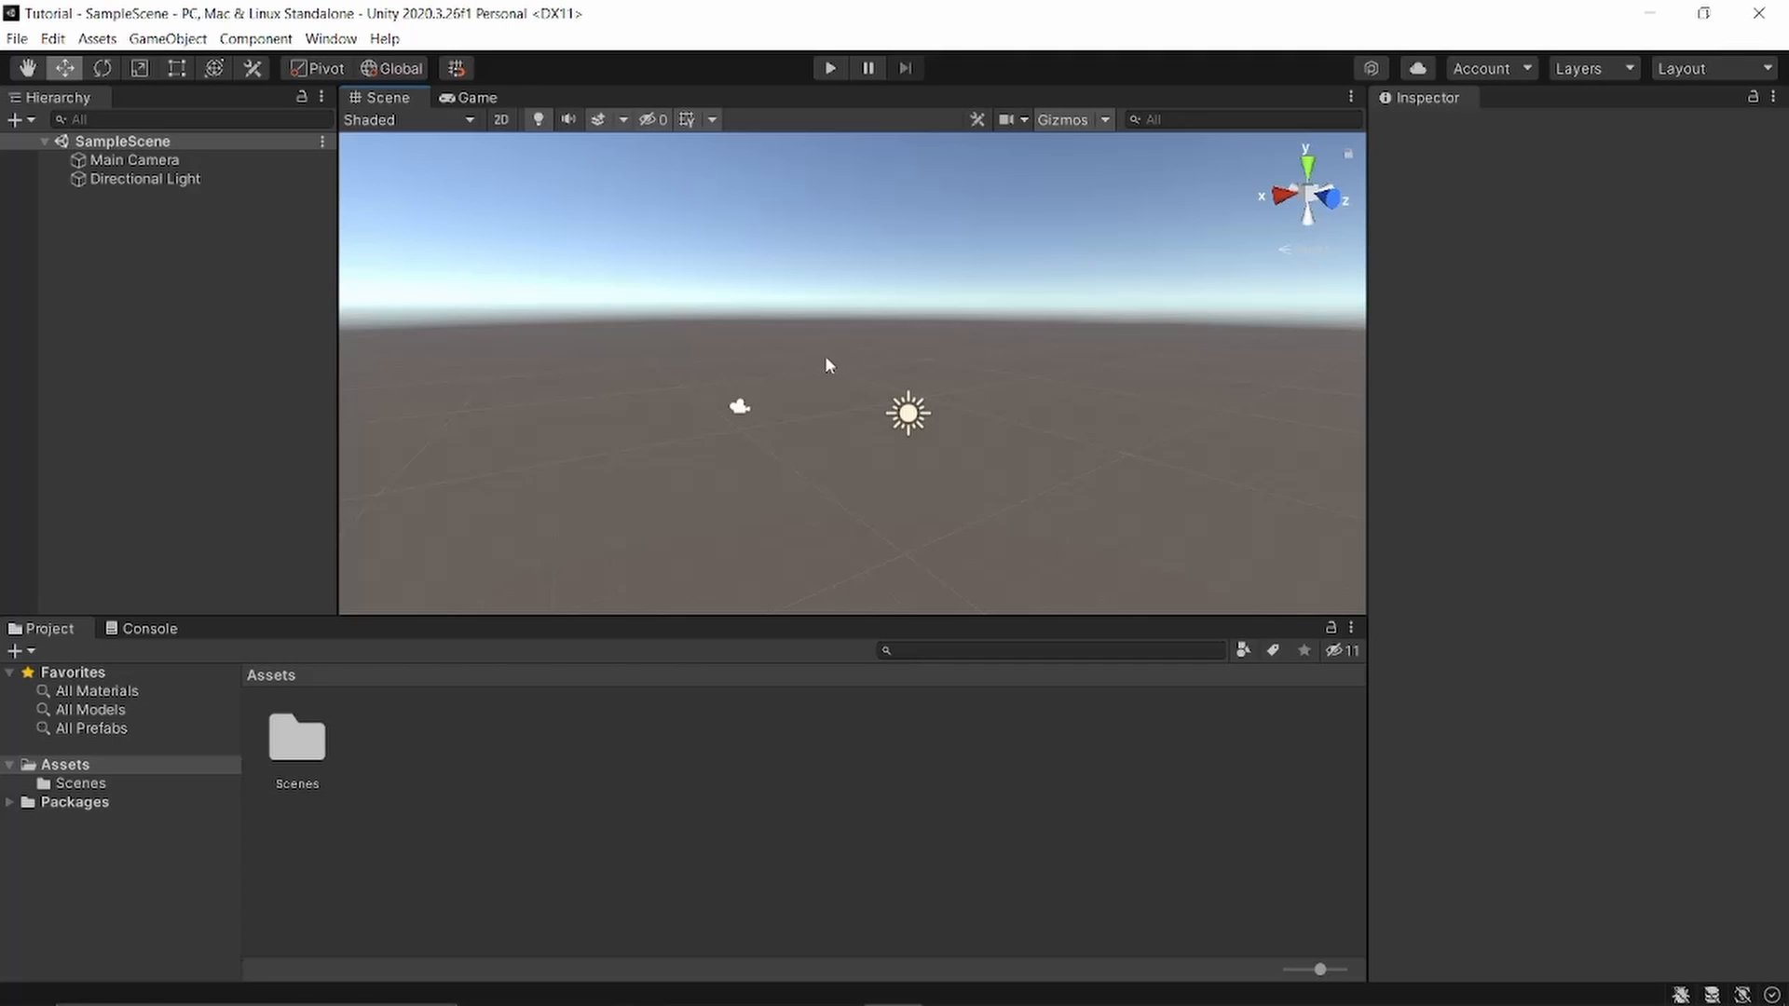
{"action": "right_click_drag", "start_coordinate": [827, 366], "coordinate": [764, 382]}
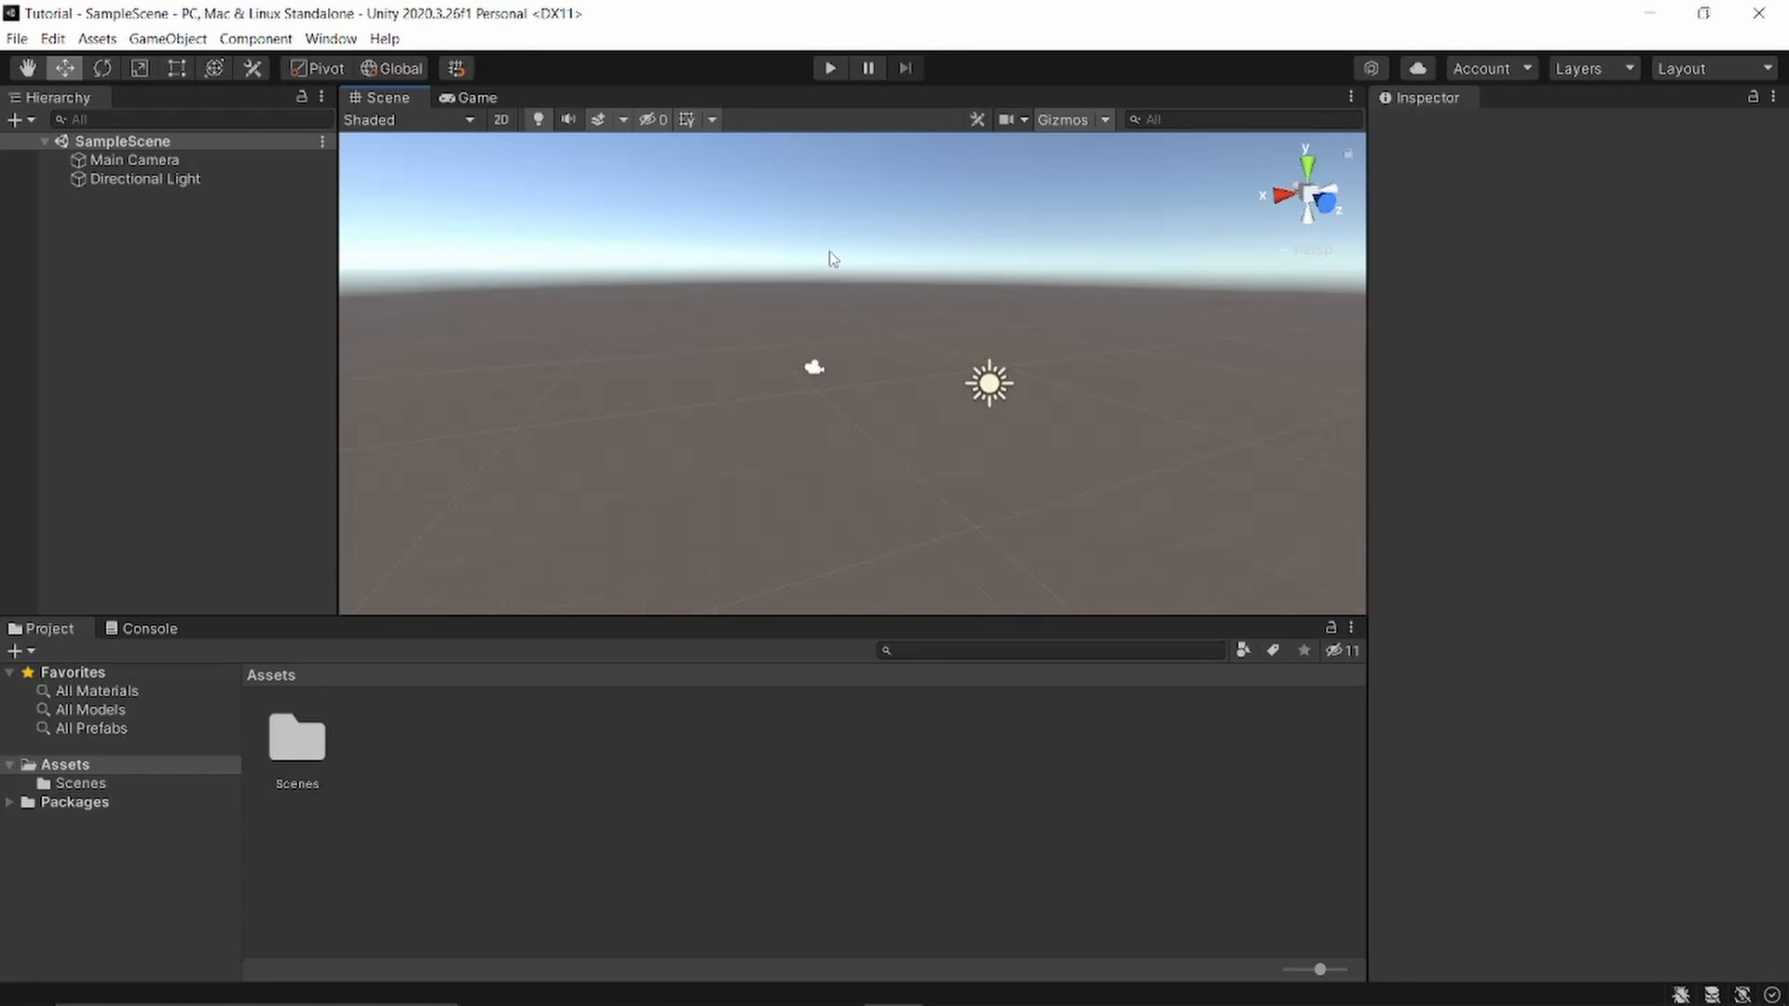
{"action": "middle_click_drag", "start_coordinate": [875, 320], "coordinate": [896, 363]}
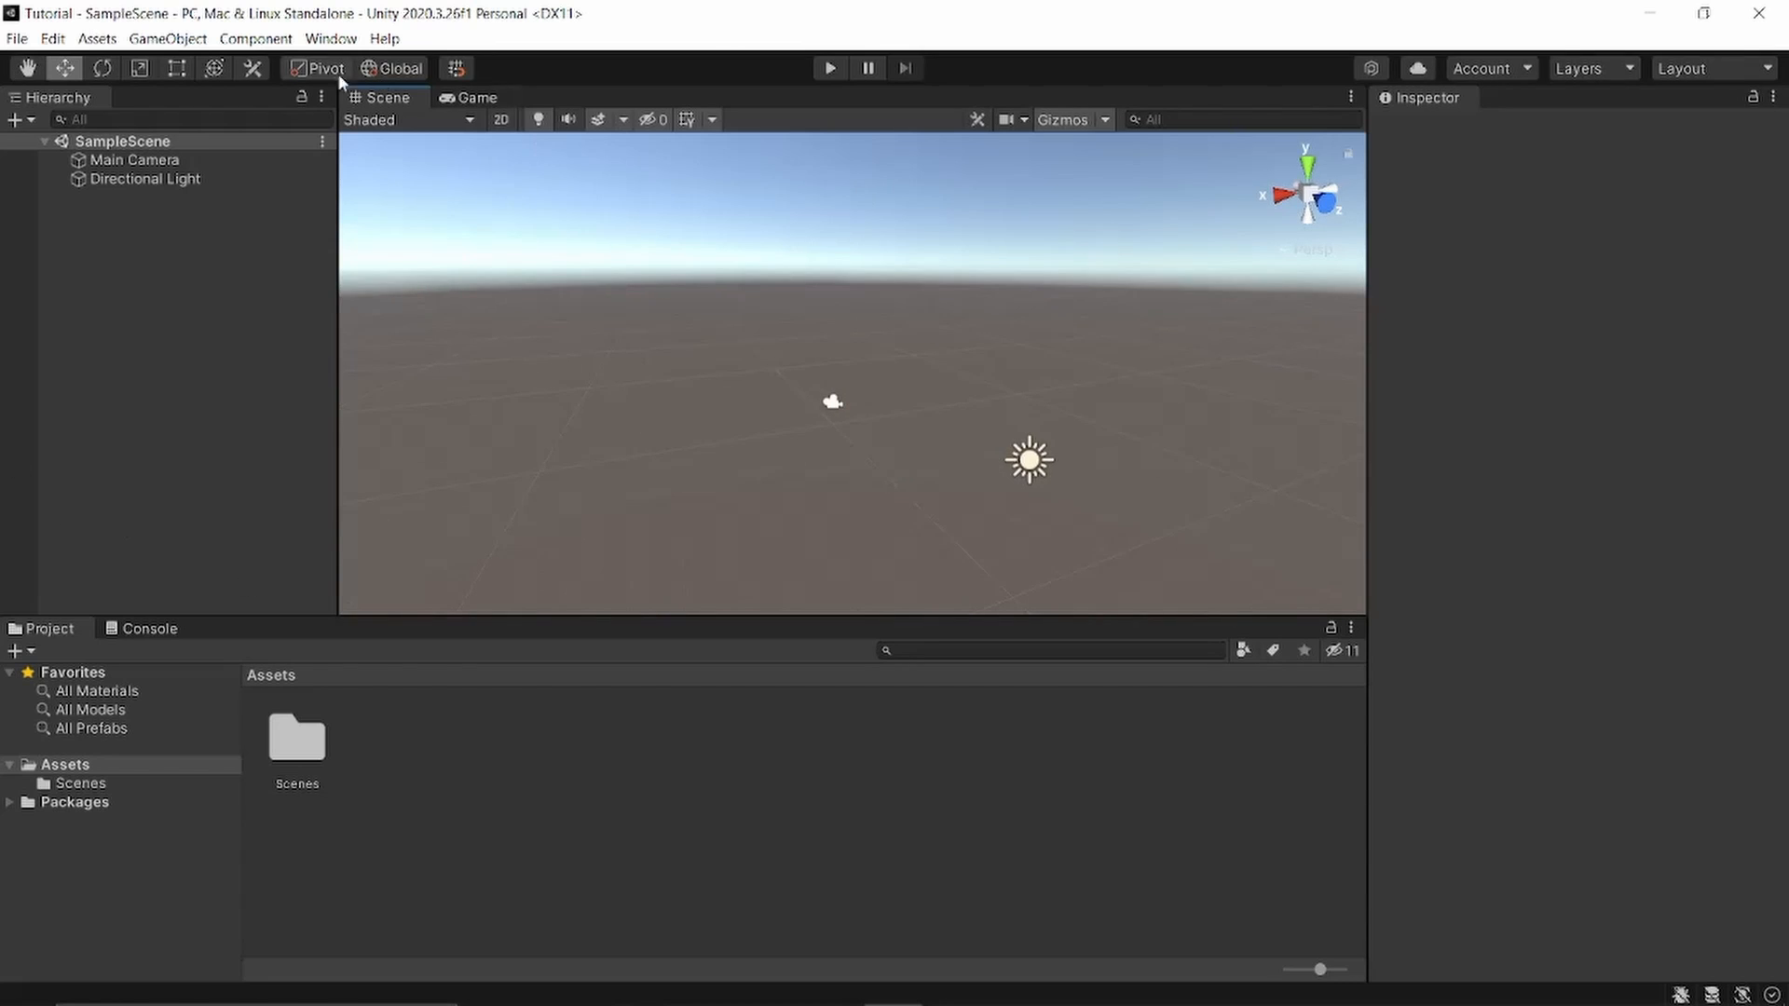
Add a 3D cube to the scene, keep its default name, and frame it in the Scene view
{"action": "right_click", "coordinate": [137, 314]}
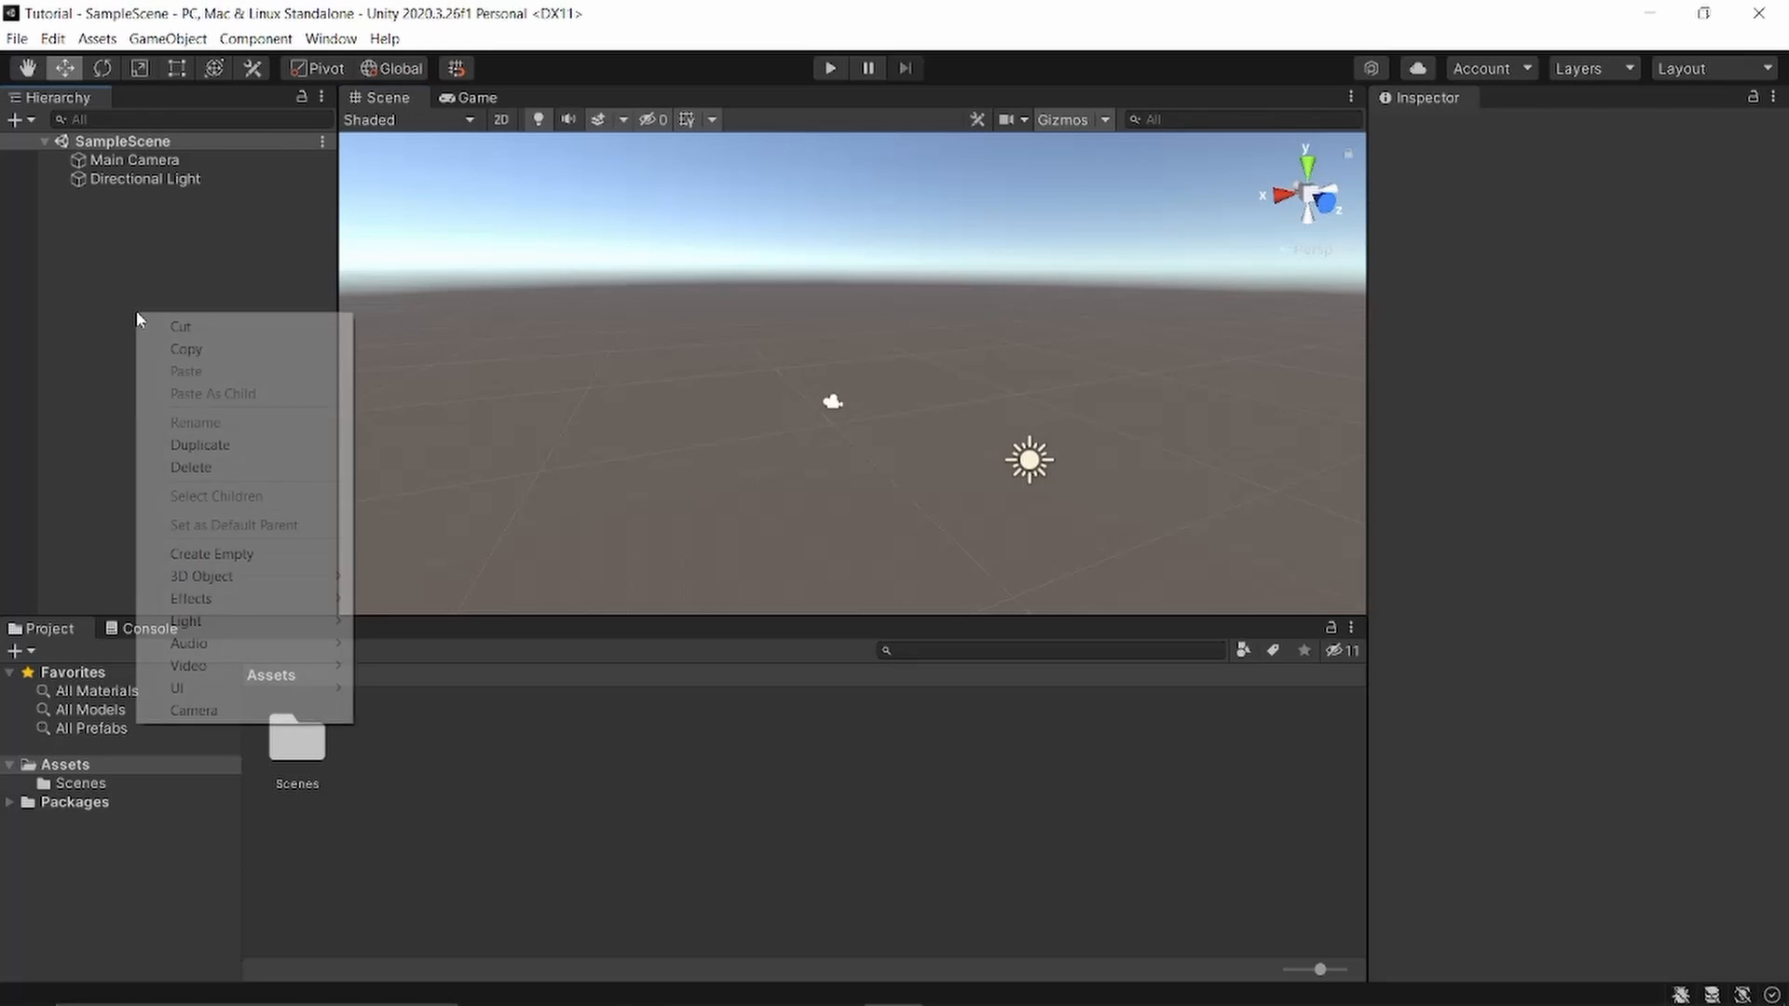
{"action": "mouse_move", "coordinate": [242, 585]}
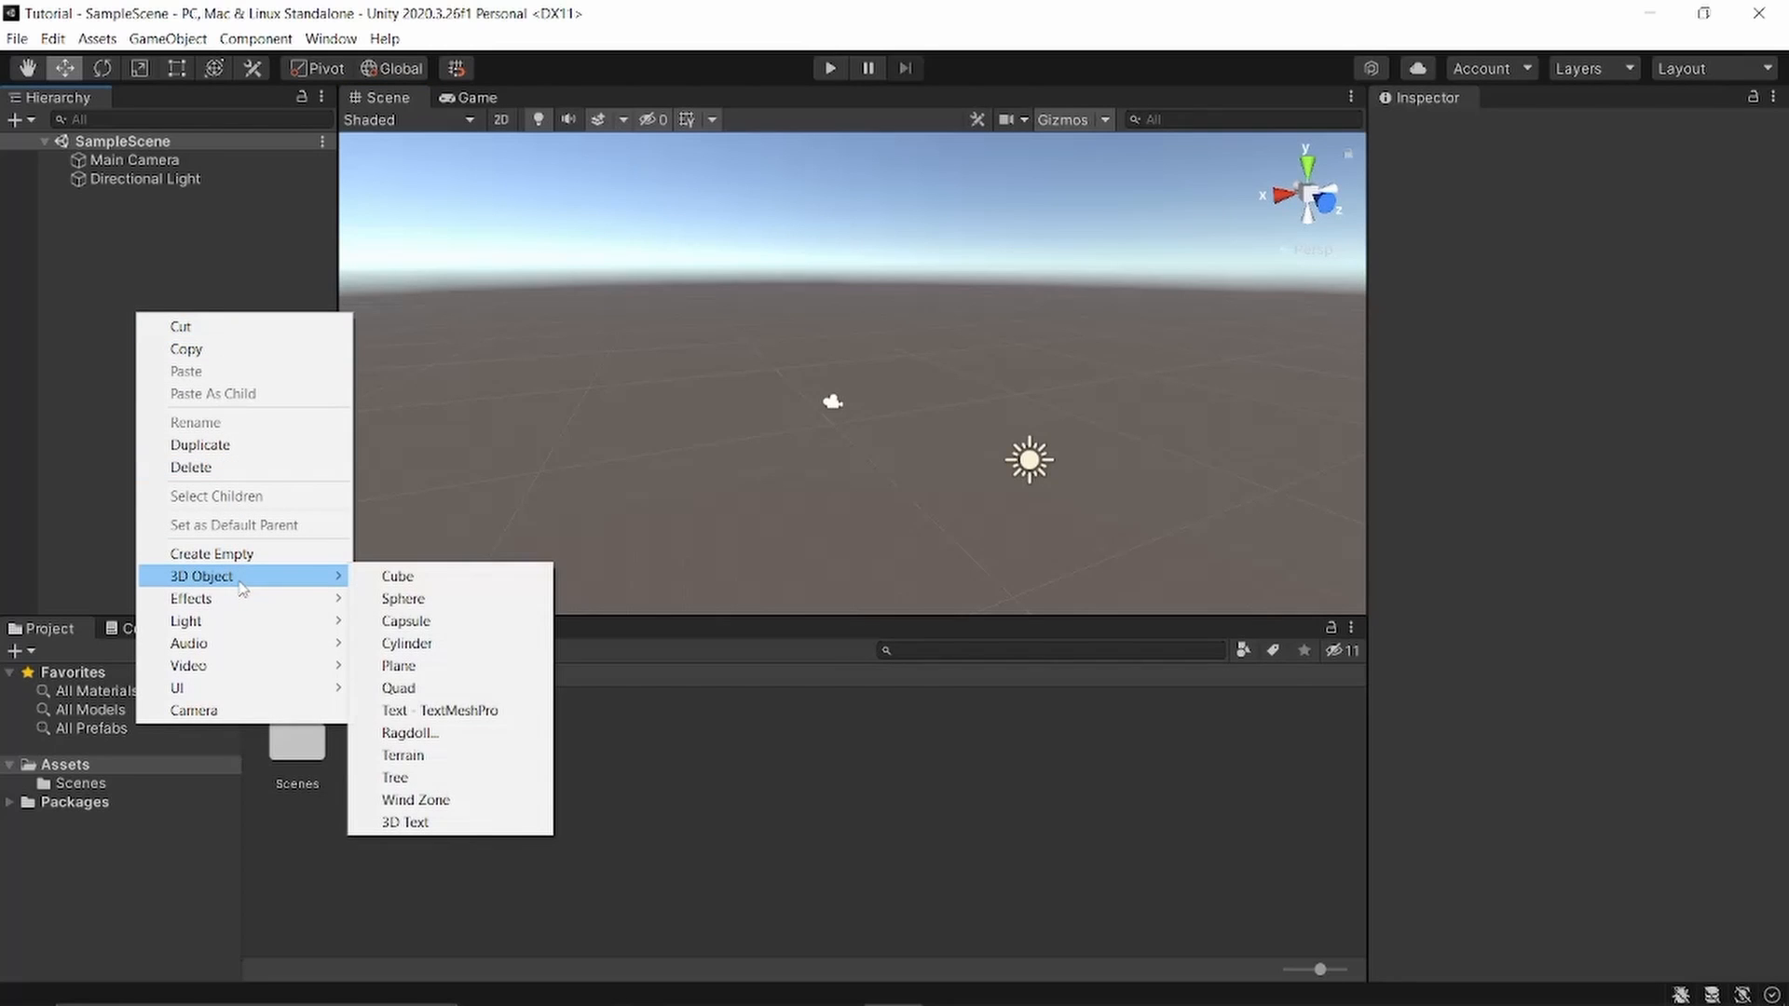
{"action": "left_click", "coordinate": [404, 580]}
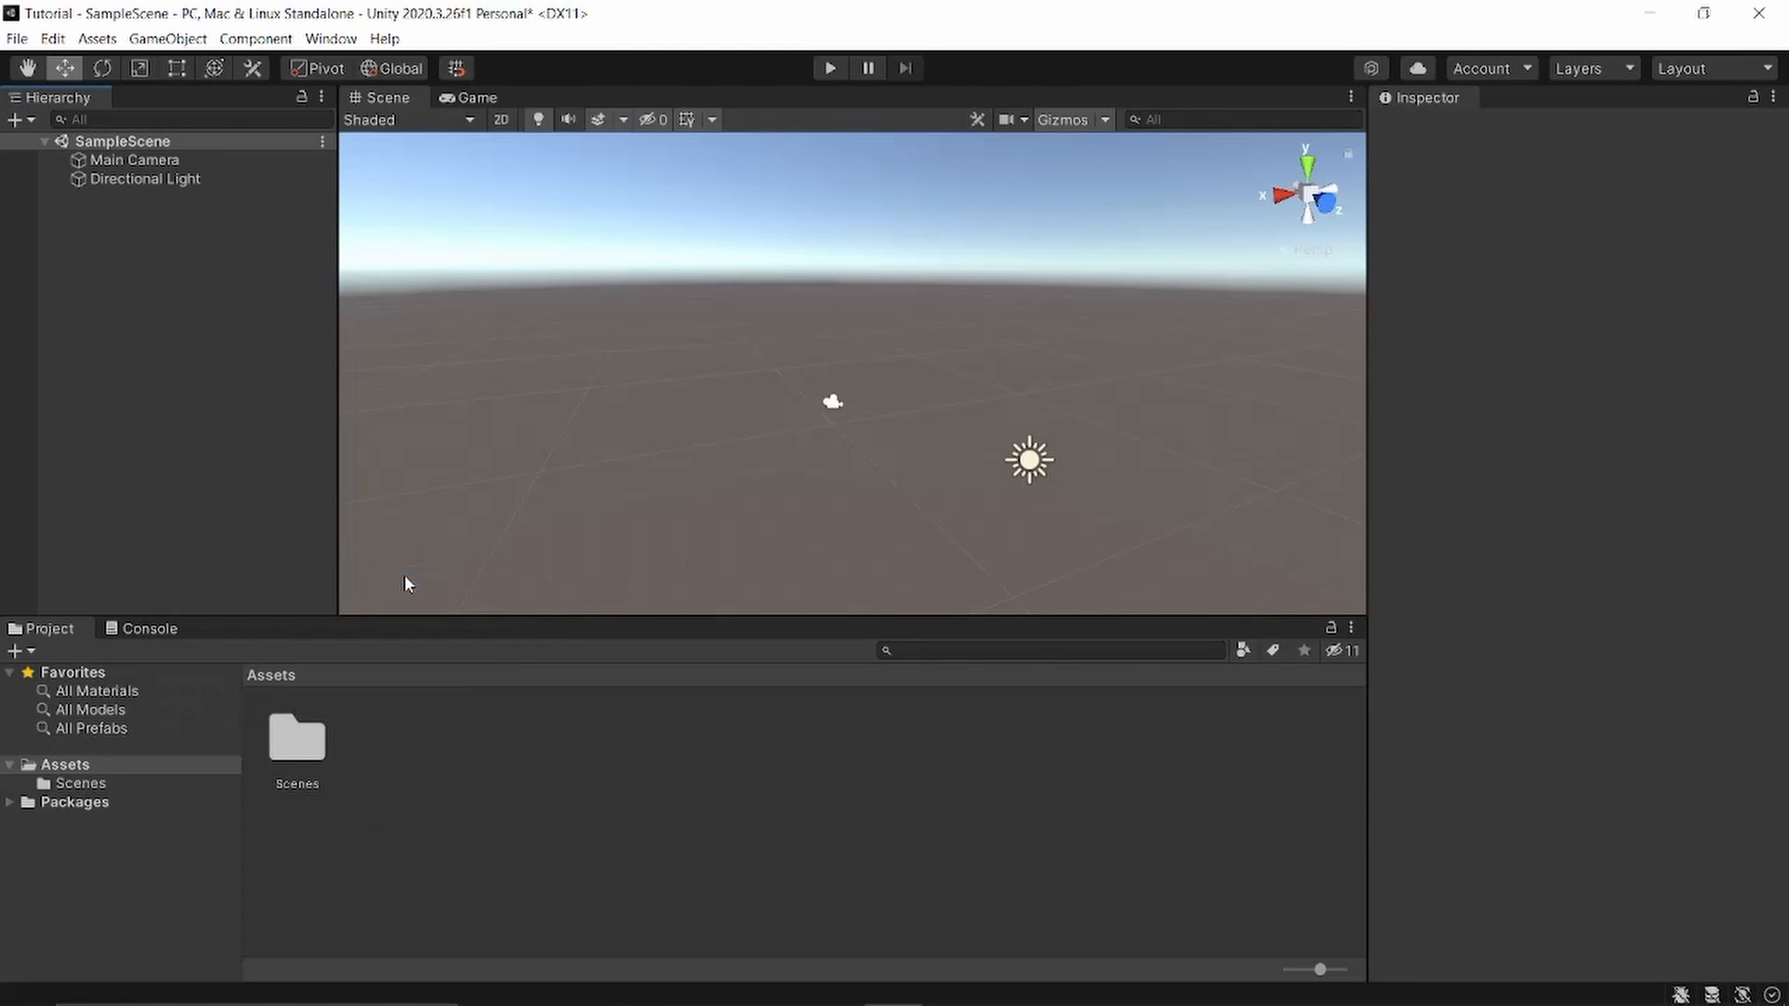
{"action": "key", "text": "Return"}
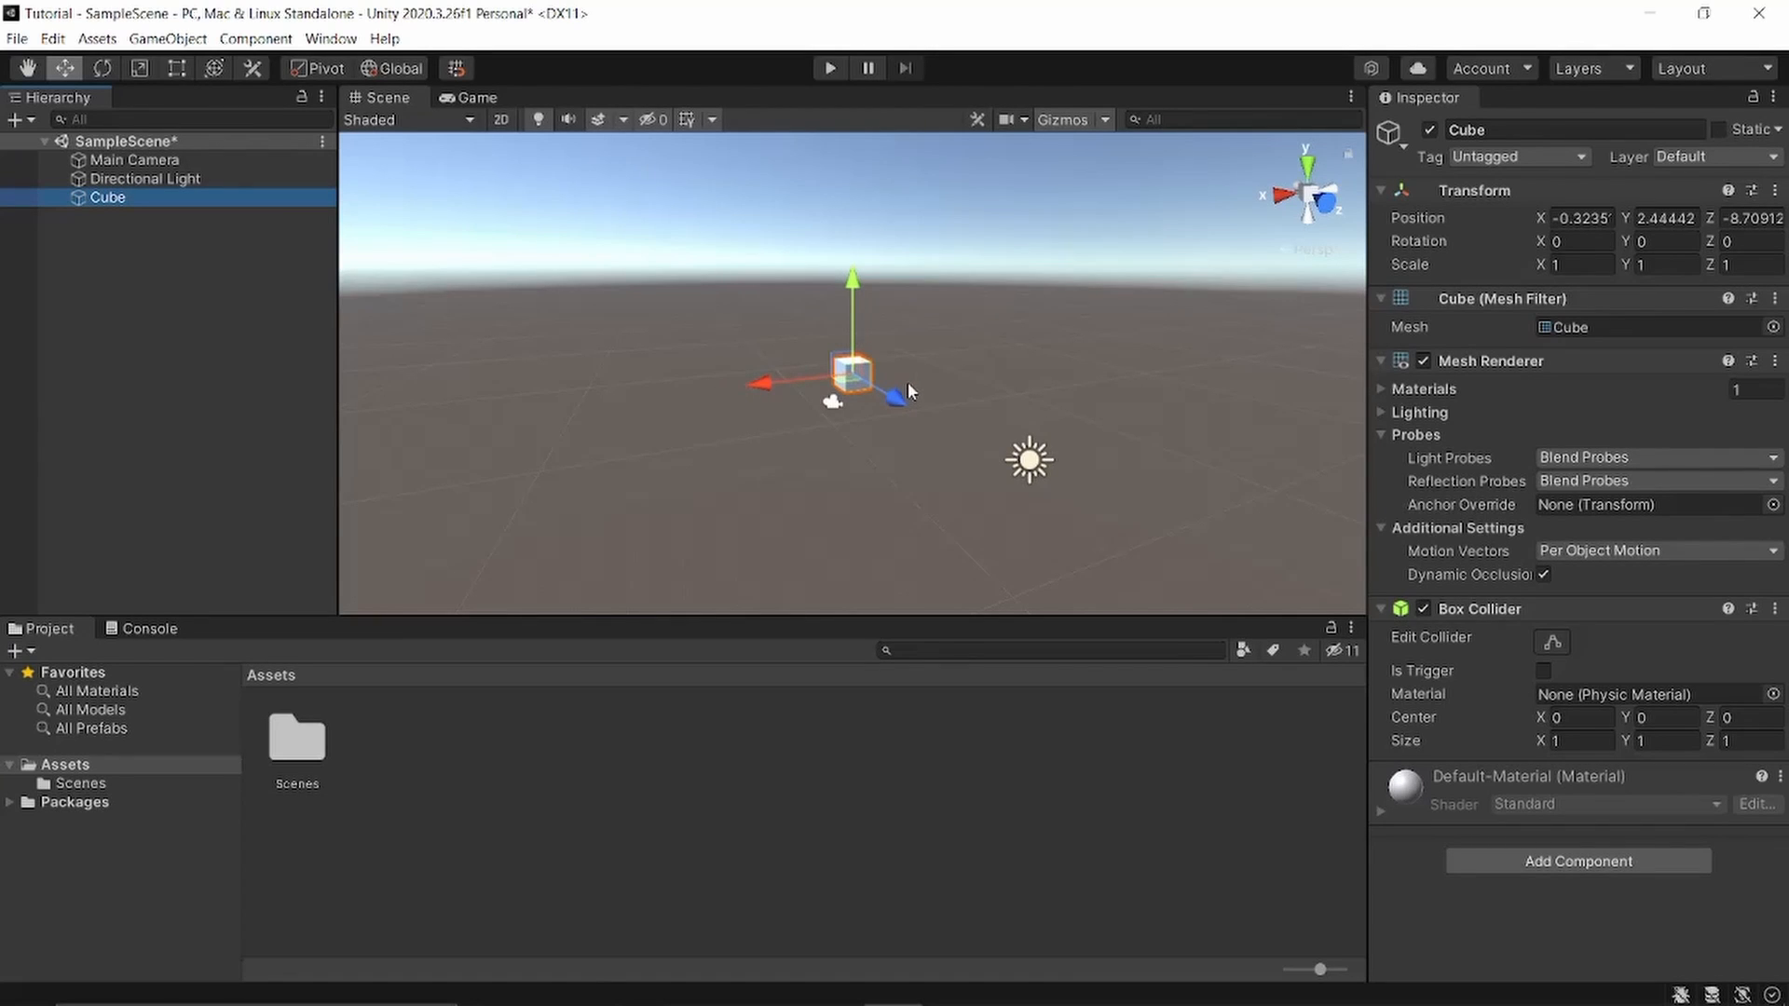
{"action": "key", "text": "f"}
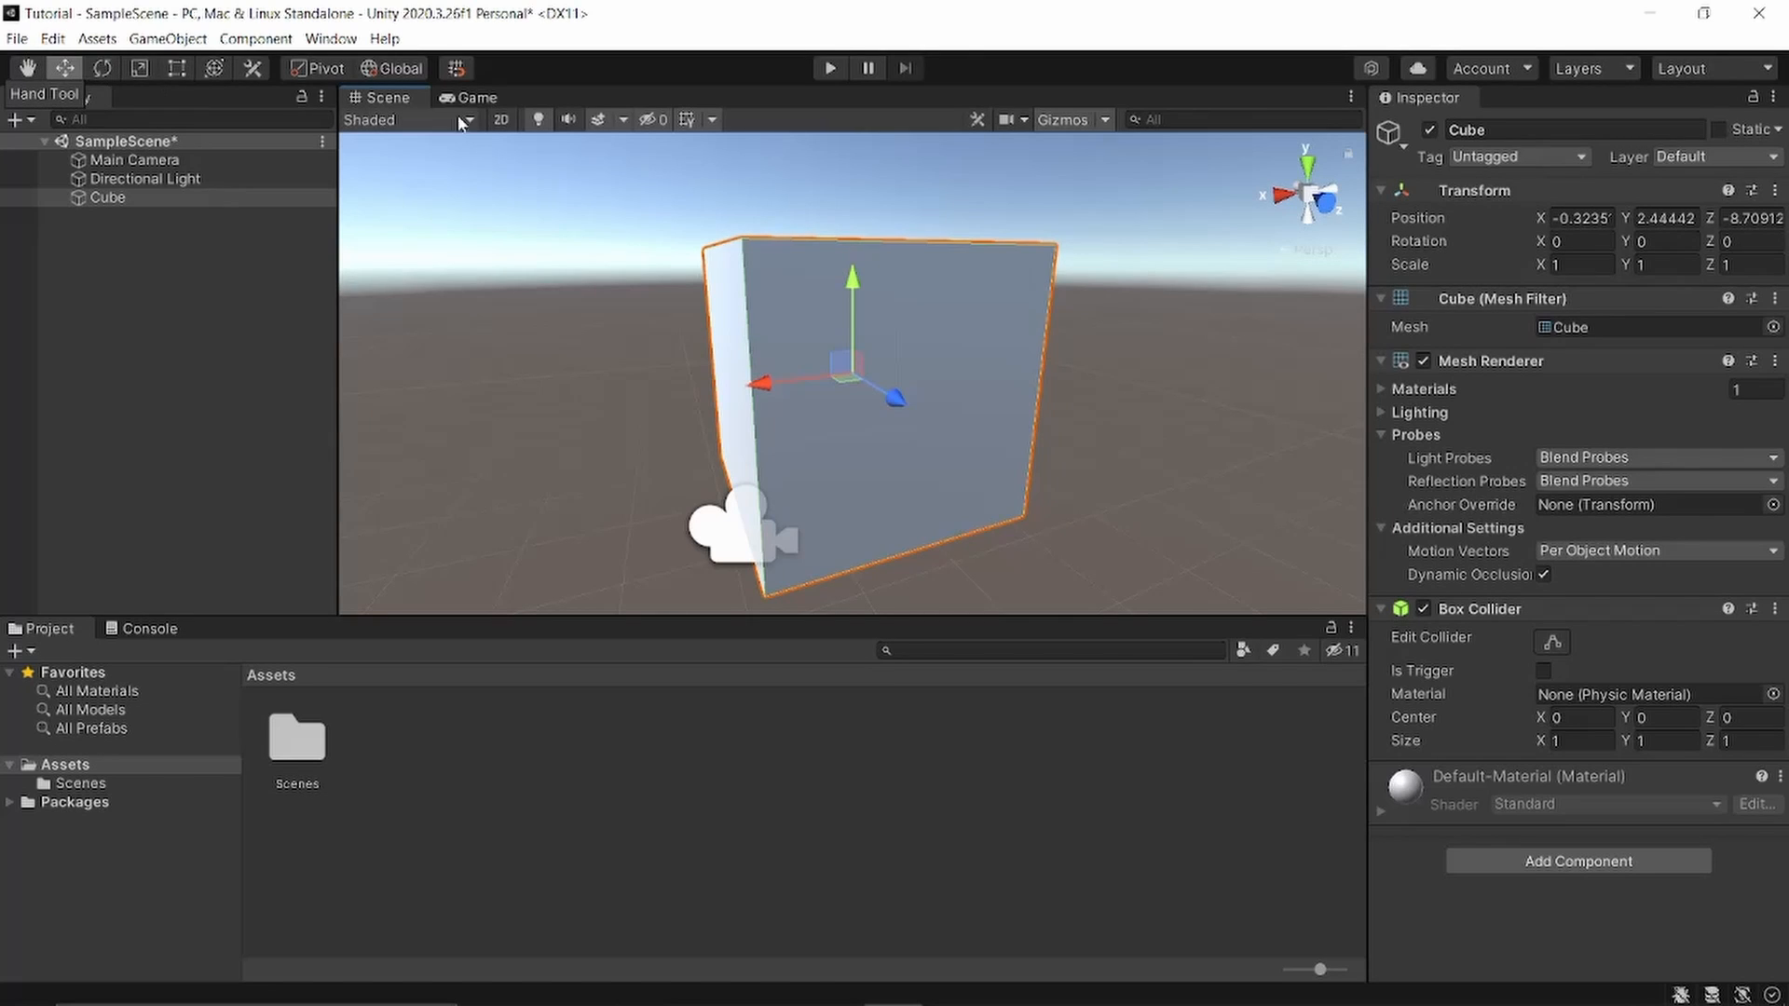
Move the cube to about X -0.25, Y 2.57, Z -8.32 and rotate it to about -8.2° around Z
{"action": "scroll", "coordinate": [585, 224], "scroll_direction": "down", "scroll_amount": 5}
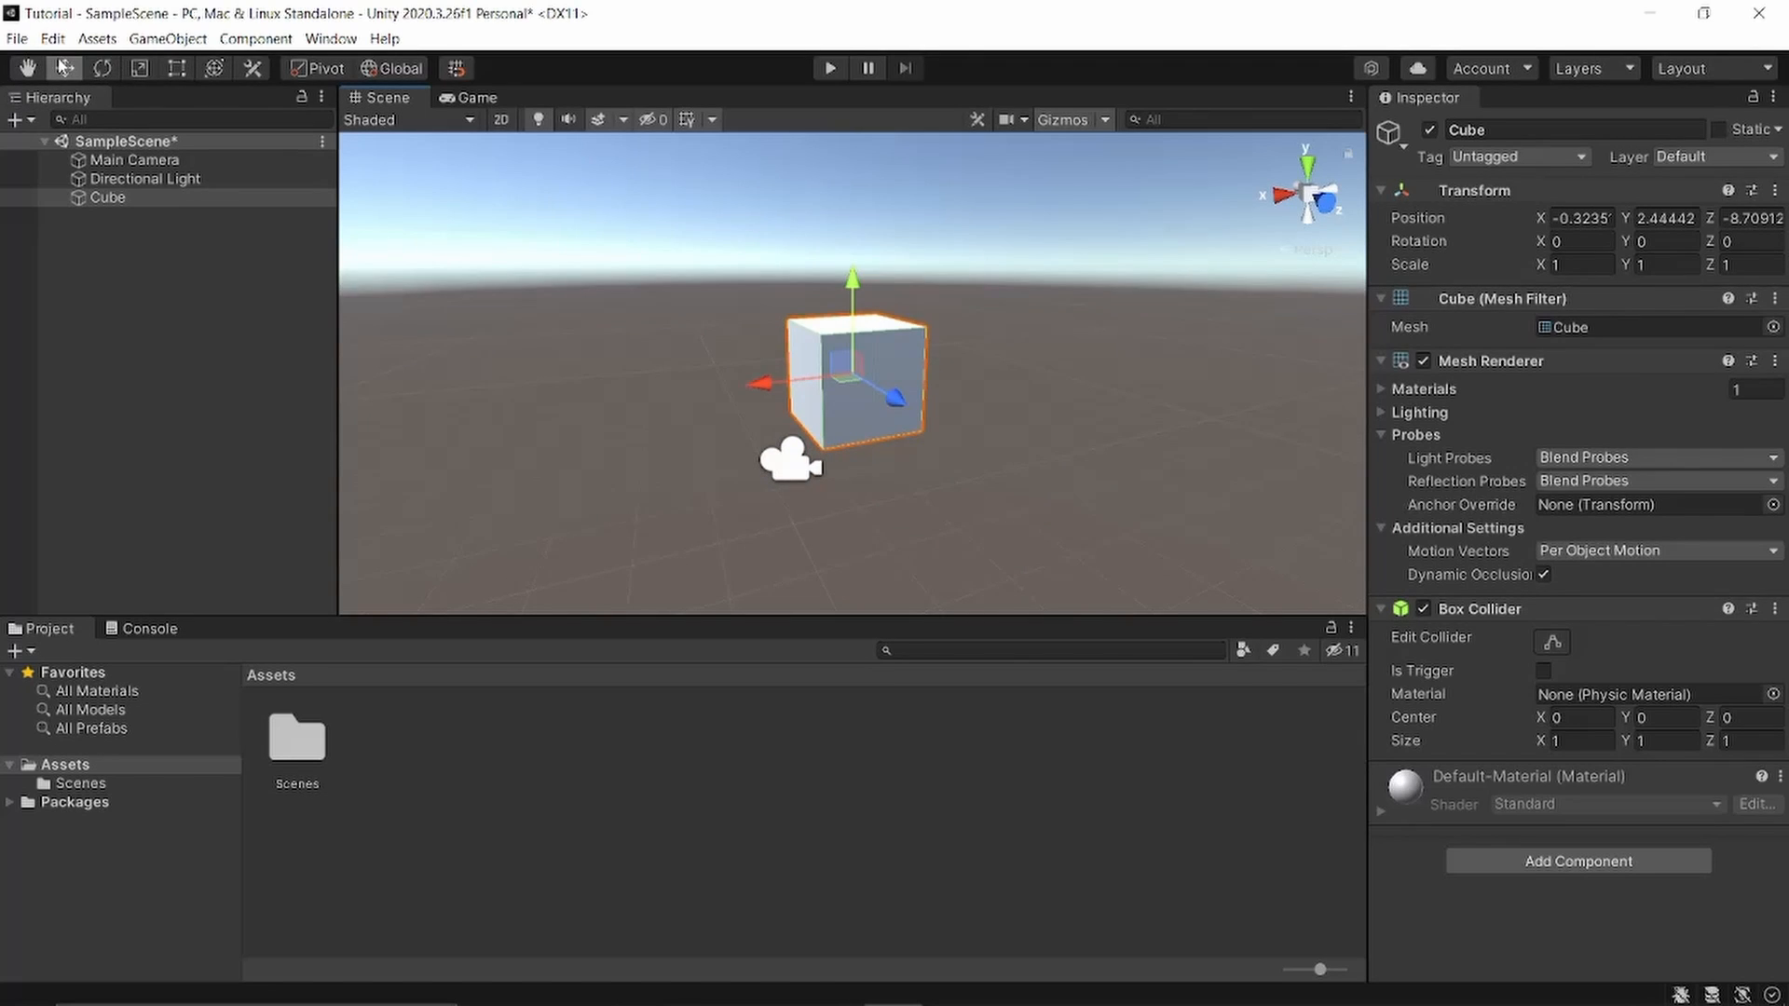
{"action": "scroll", "coordinate": [429, 294], "scroll_direction": "down", "scroll_amount": 1}
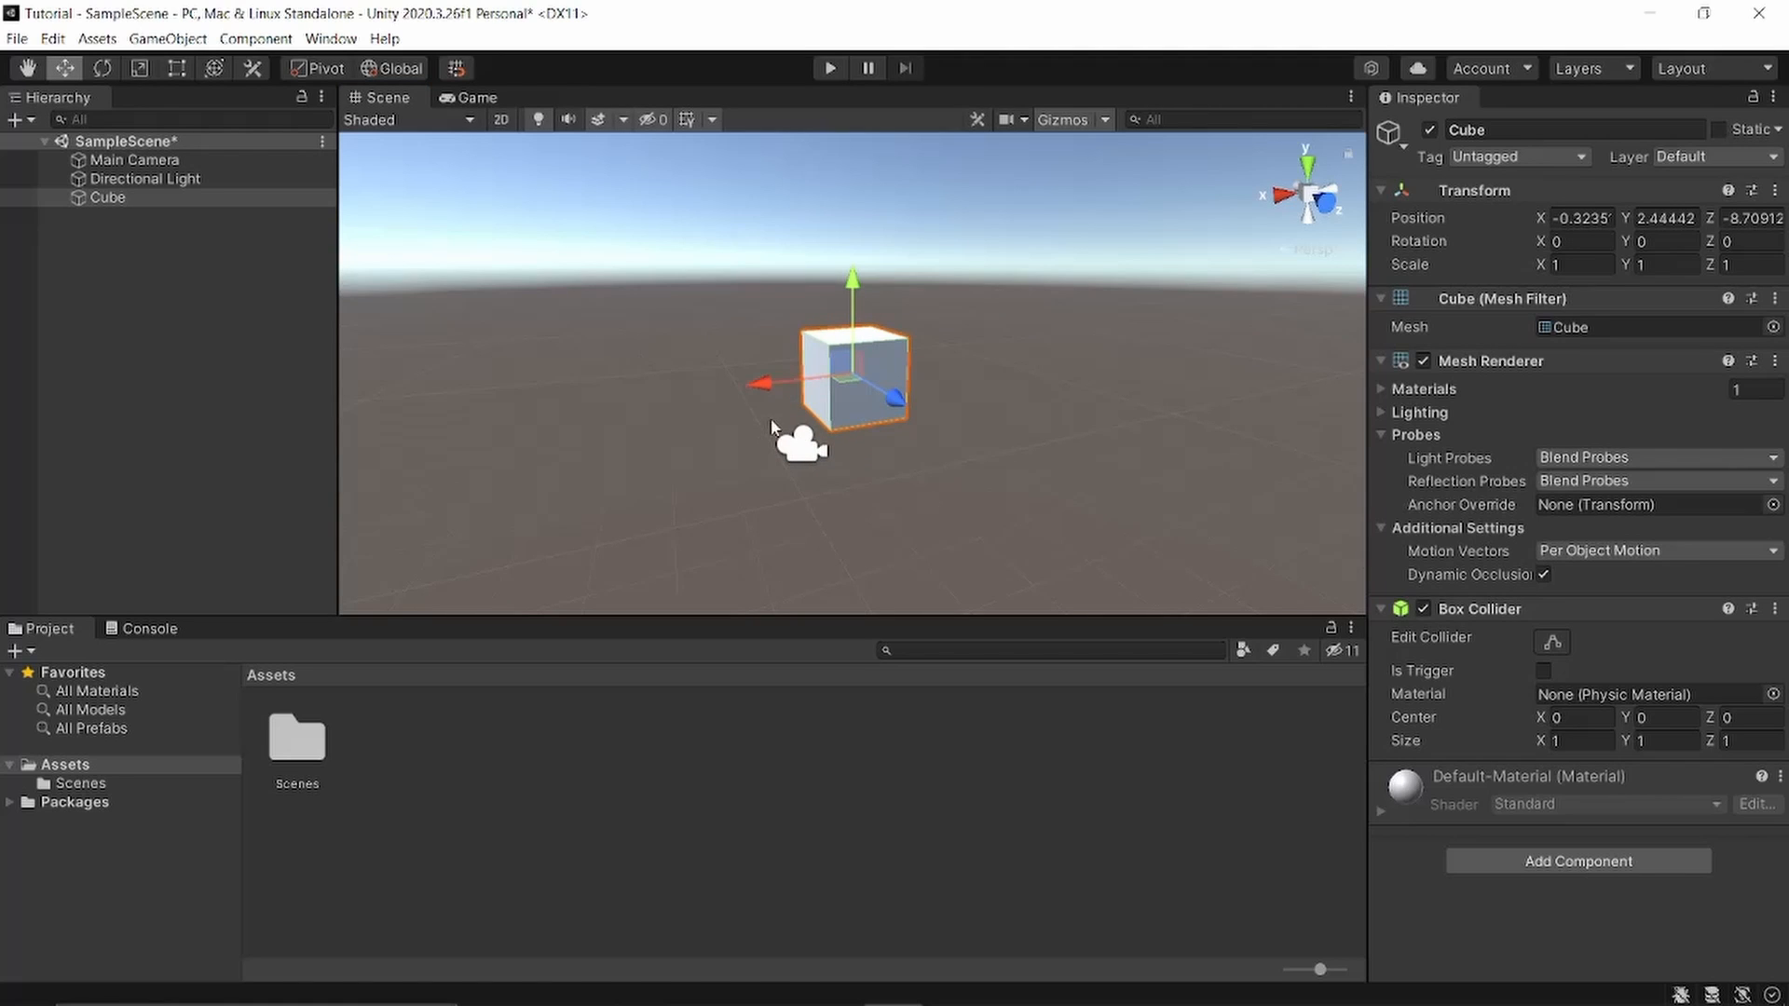
{"action": "mouse_move", "coordinate": [776, 390]}
{"action": "left_mouse_down"}
{"action": "mouse_move", "coordinate": [511, 407]}
{"action": "mouse_move", "coordinate": [770, 390]}
{"action": "left_mouse_up"}
{"action": "left_click_drag", "start_coordinate": [844, 312], "coordinate": [844, 300]}
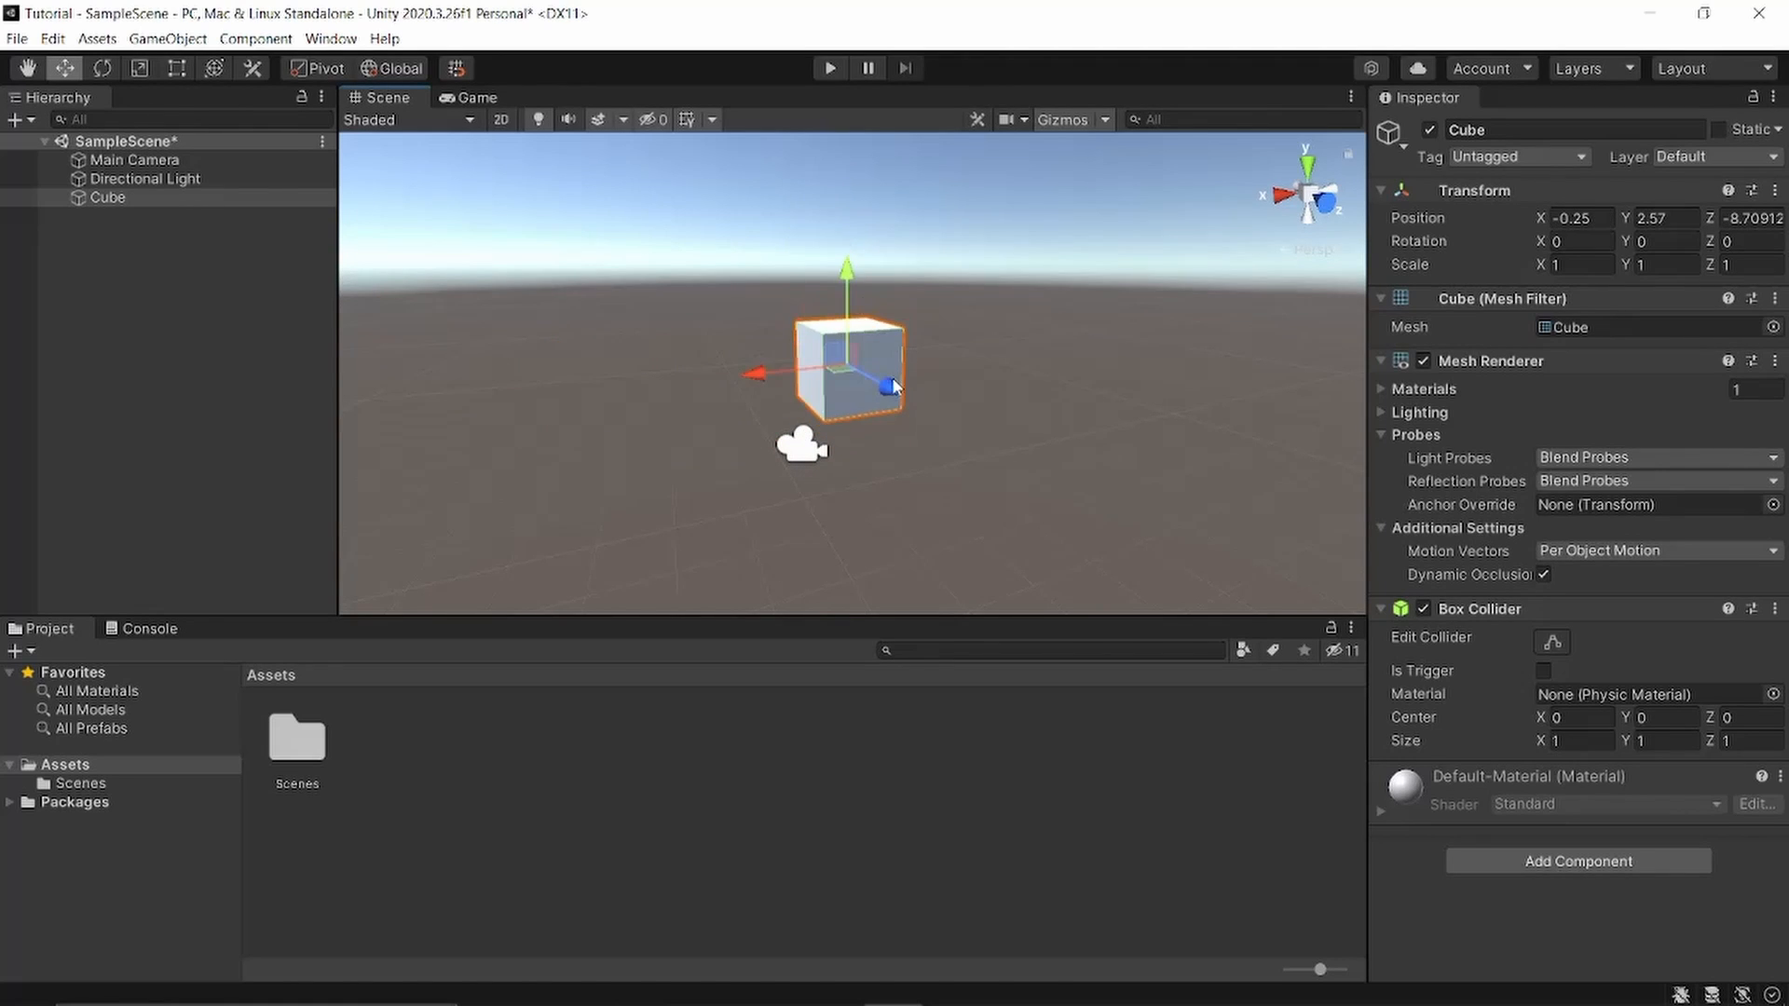
{"action": "mouse_move", "coordinate": [890, 398]}
{"action": "left_mouse_down"}
{"action": "mouse_move", "coordinate": [972, 452]}
{"action": "mouse_move", "coordinate": [909, 401]}
{"action": "left_mouse_up"}
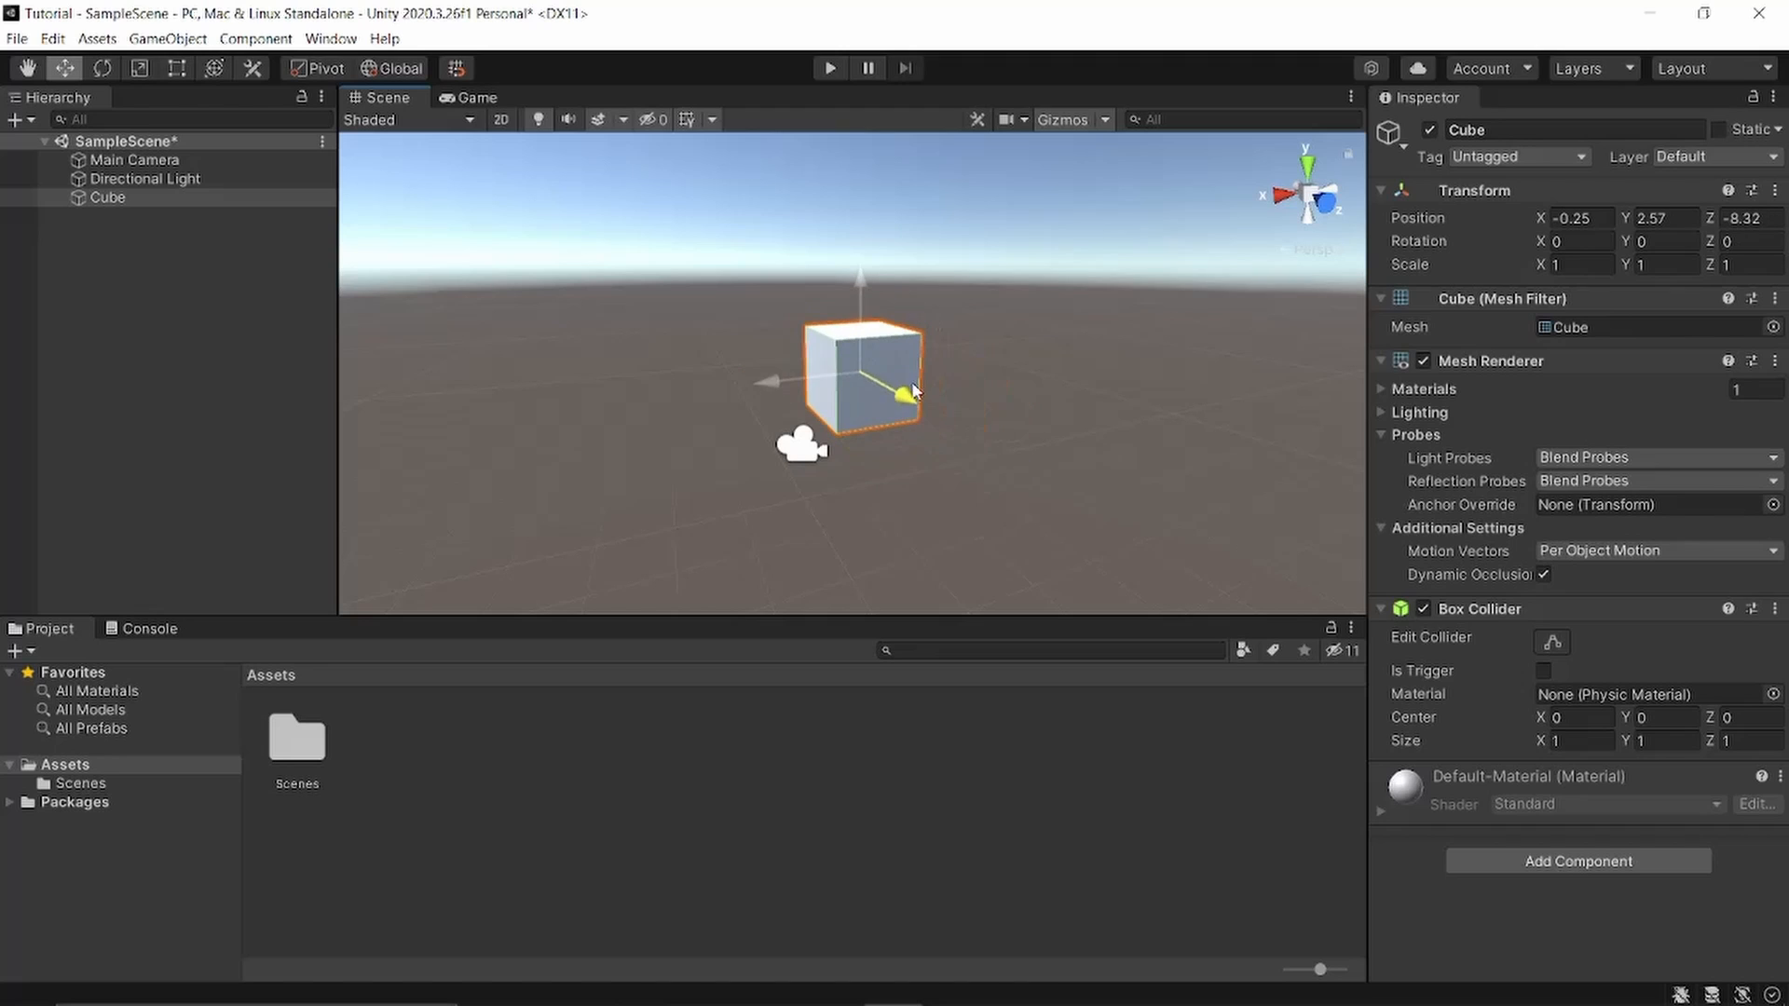
{"action": "left_click", "coordinate": [103, 69]}
{"action": "left_click_drag", "start_coordinate": [793, 323], "coordinate": [782, 352]}
Stretch the cube's Y scale to about 1.24 with the Scale tool, and enlarge it to about 1.88 by 2.32 with the Rect tool
{"action": "left_click", "coordinate": [139, 68]}
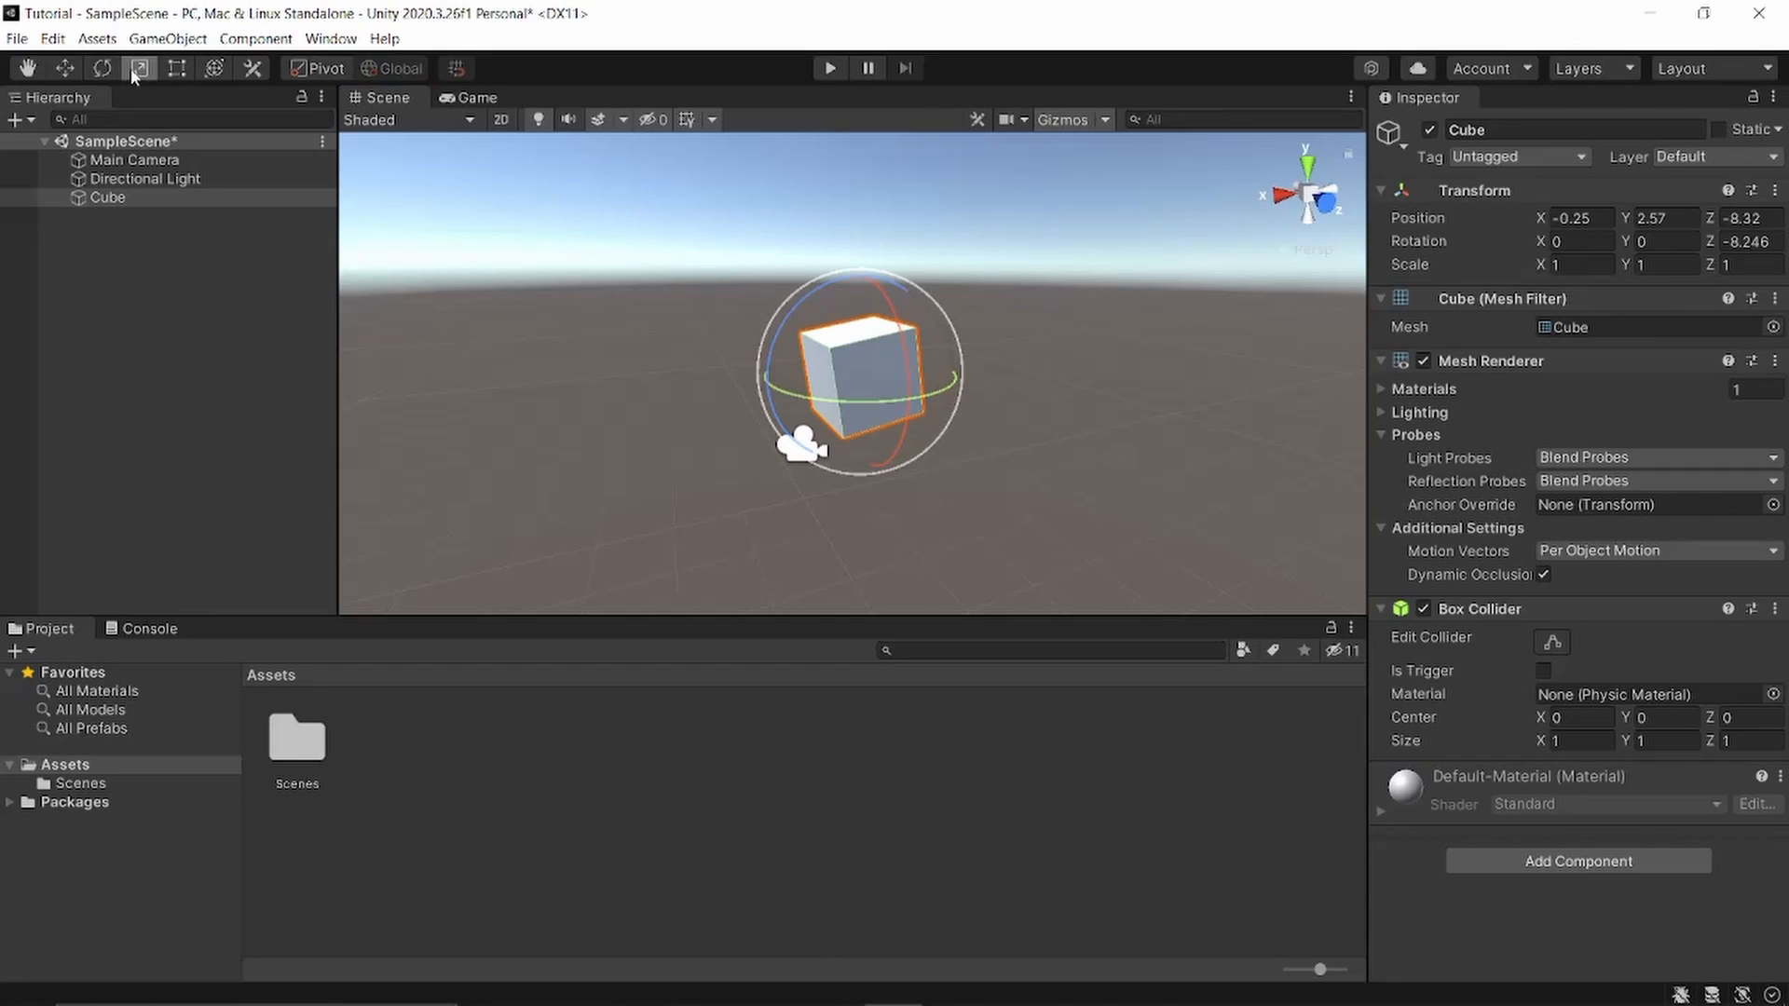
{"action": "left_click_drag", "start_coordinate": [855, 284], "coordinate": [788, 265]}
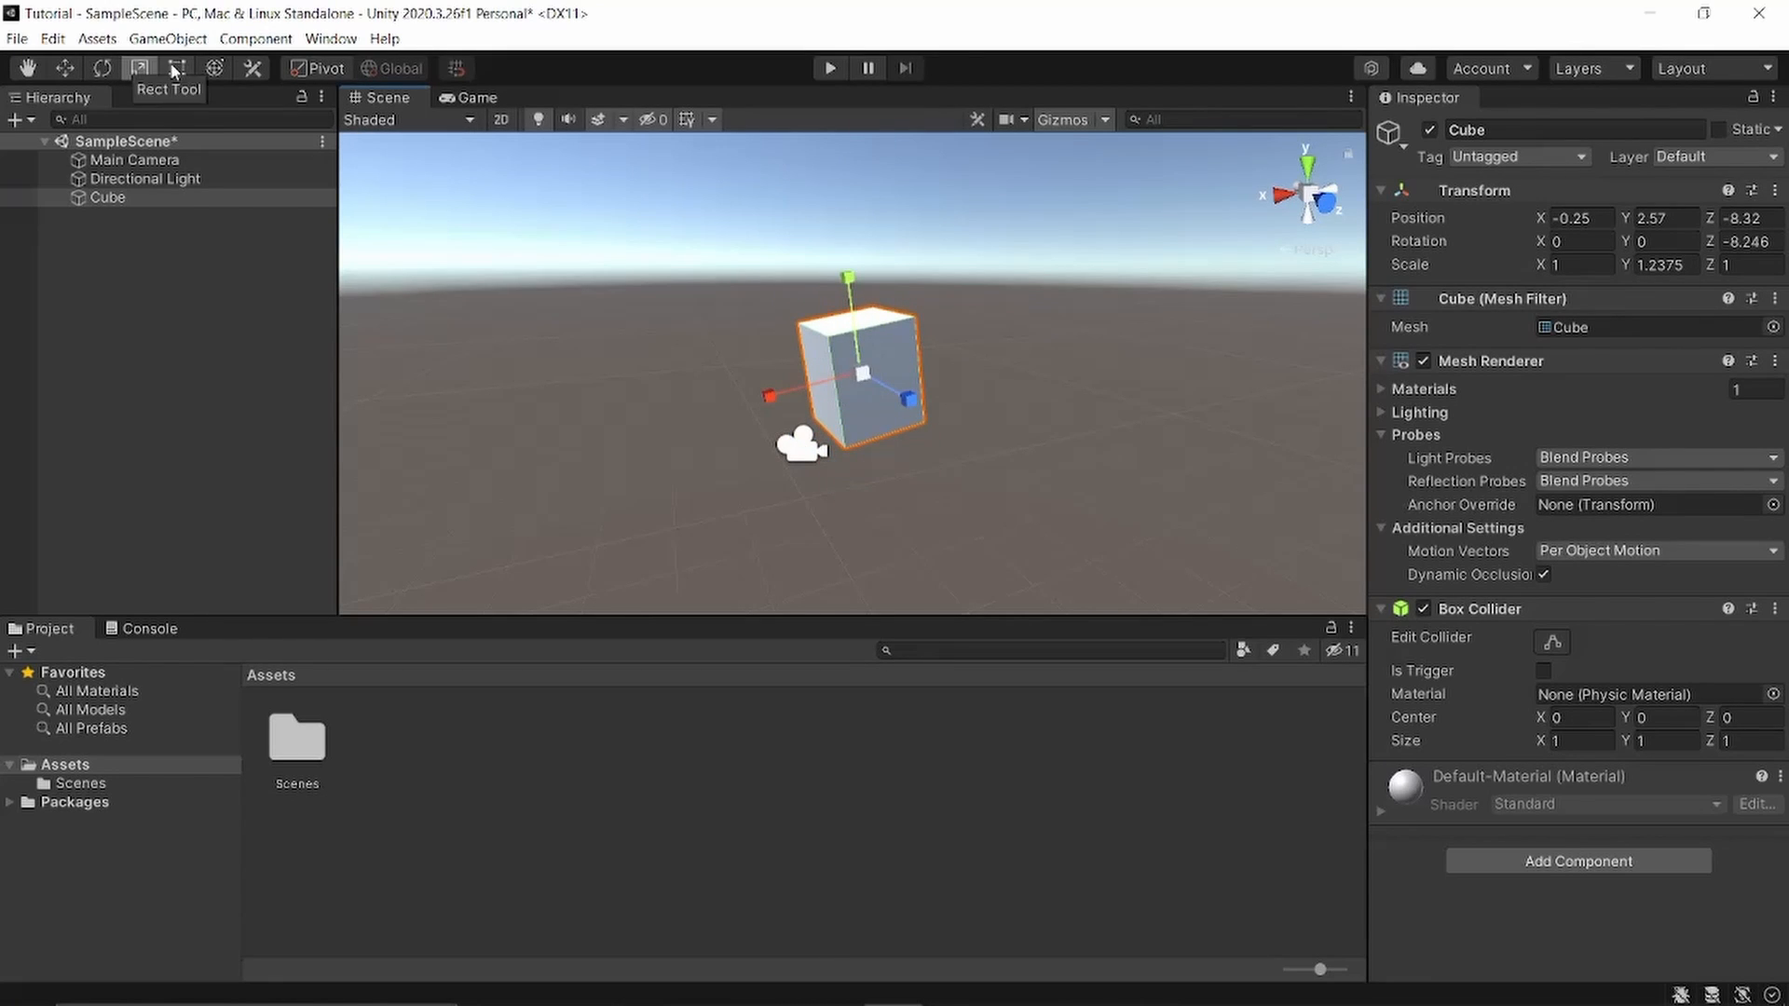
{"action": "left_click", "coordinate": [176, 68]}
{"action": "left_click_drag", "start_coordinate": [809, 319], "coordinate": [700, 192]}
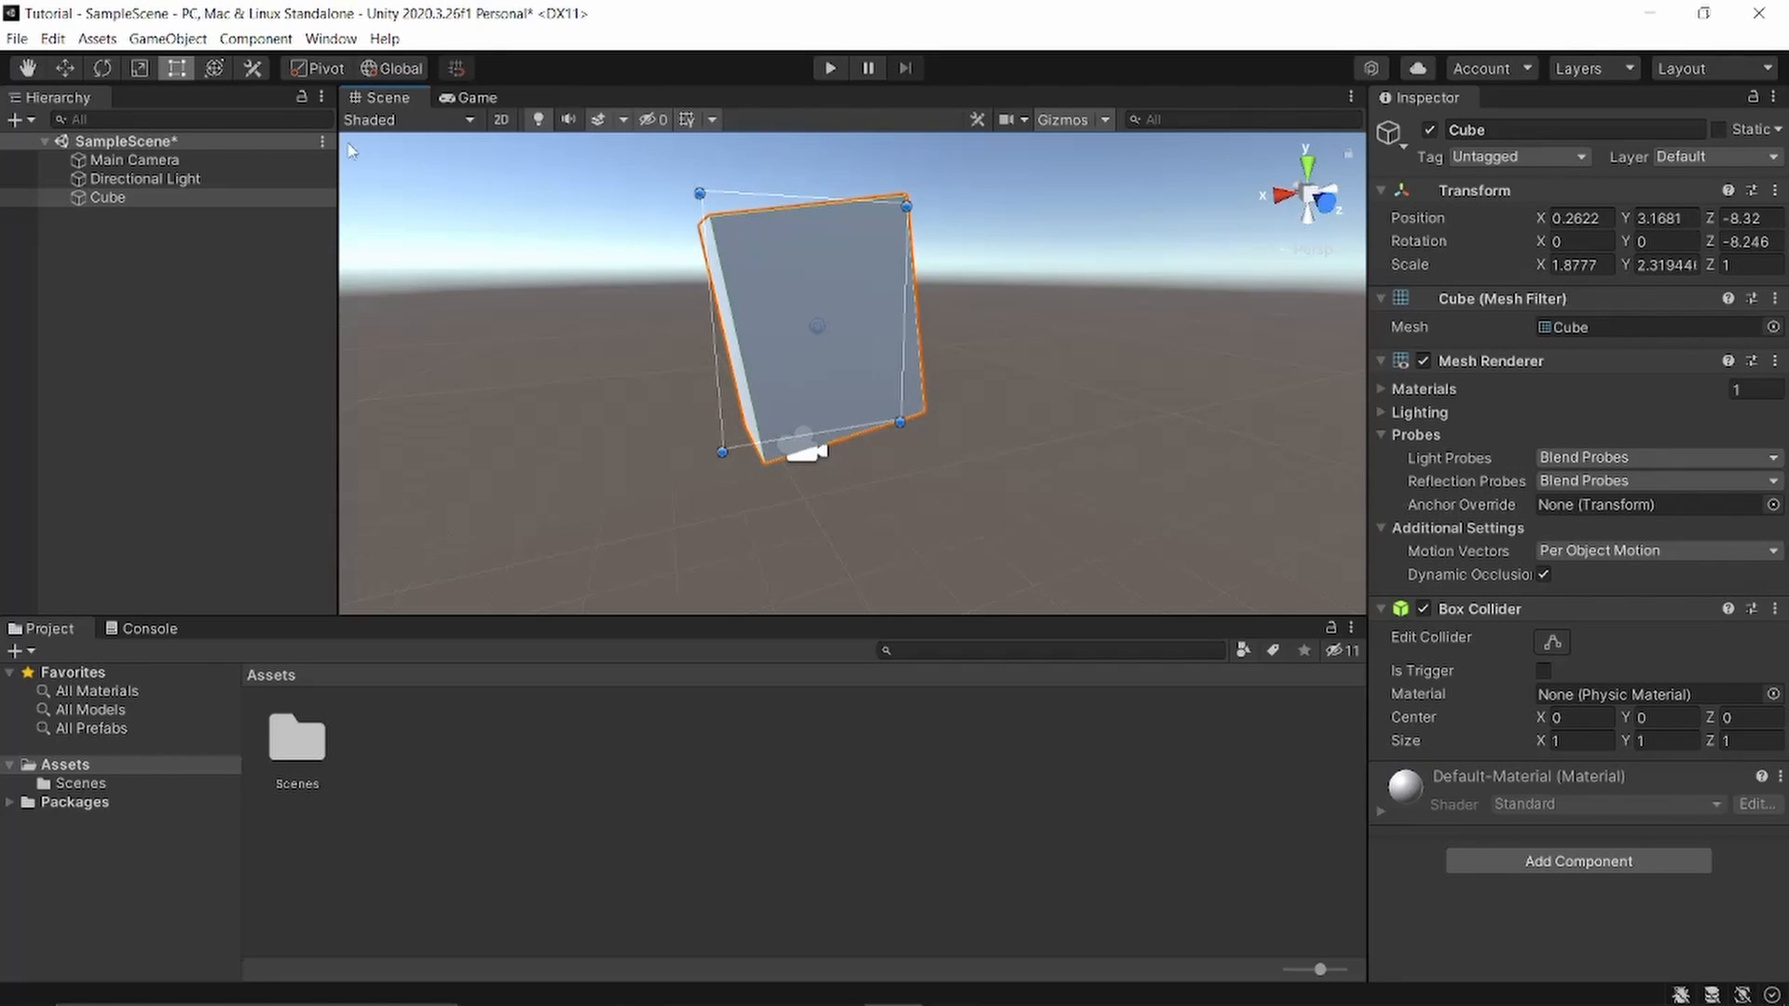
Use the combined Transform tool to shift the cube to about X -0.03, Z rotation -4.4°, and scale 1.88, 2.33, 1.00
{"action": "left_click", "coordinate": [212, 70]}
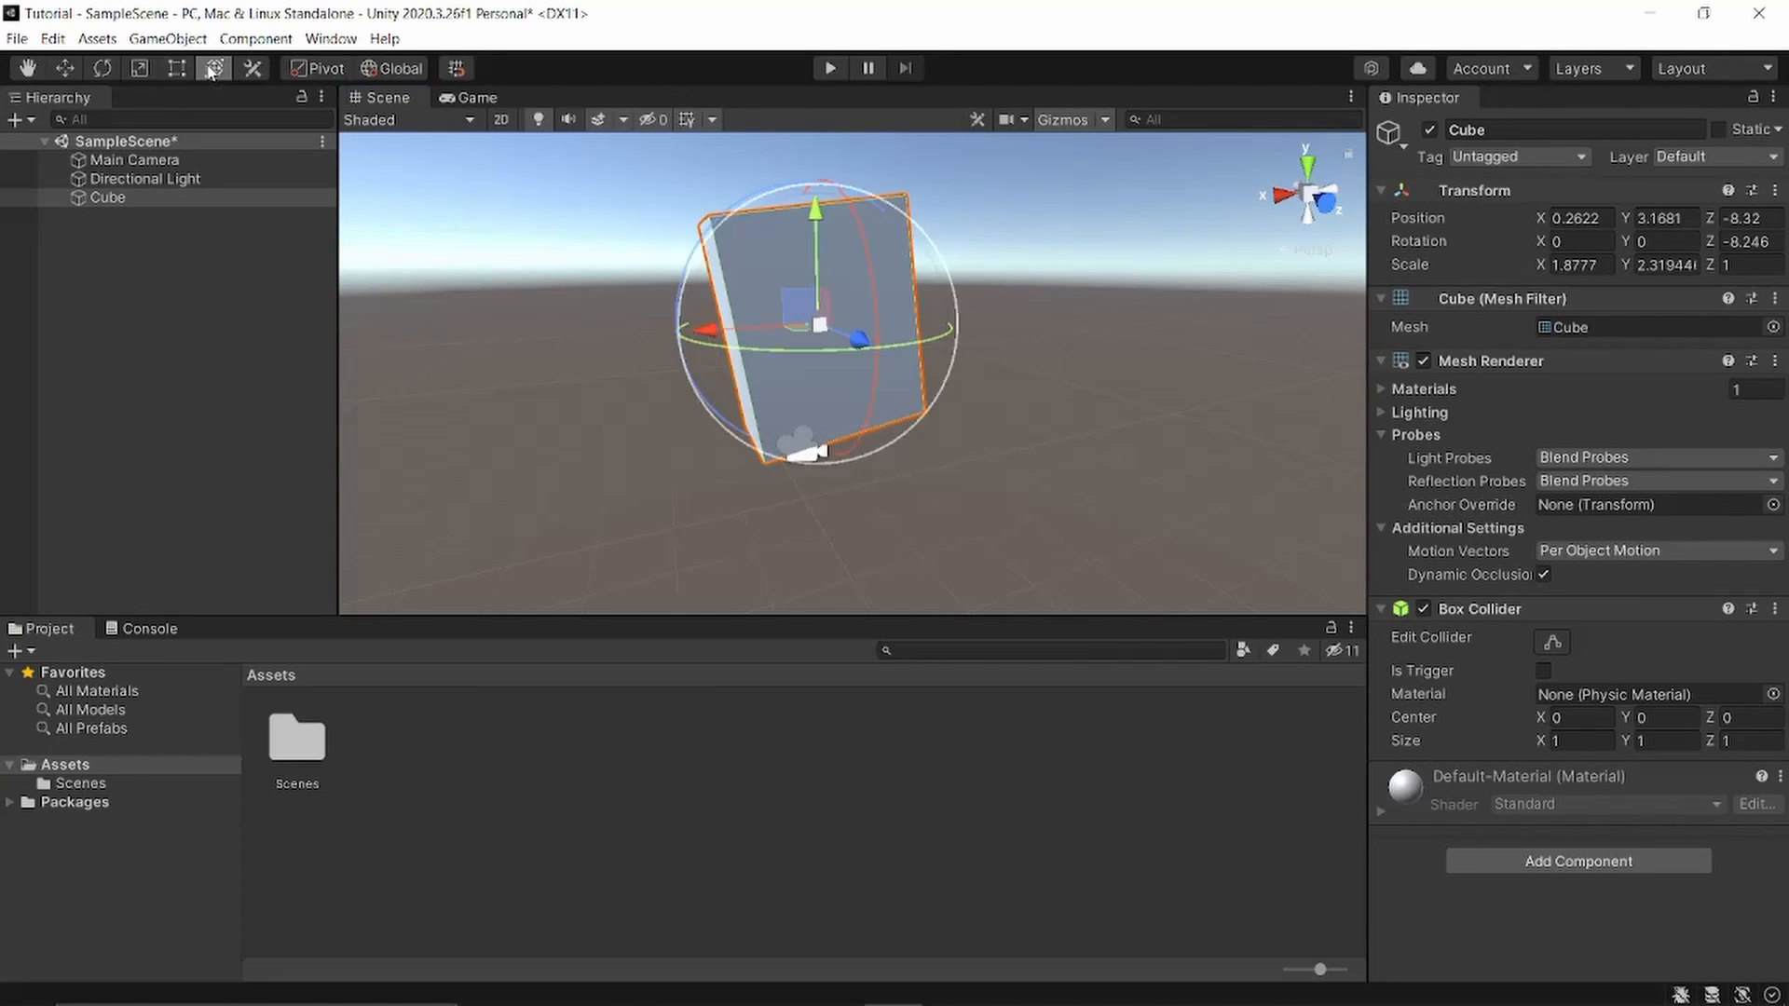
{"action": "mouse_move", "coordinate": [593, 545]}
{"action": "middle_mouse_down"}
{"action": "mouse_move", "coordinate": [628, 581]}
{"action": "mouse_move", "coordinate": [603, 523]}
{"action": "middle_mouse_up"}
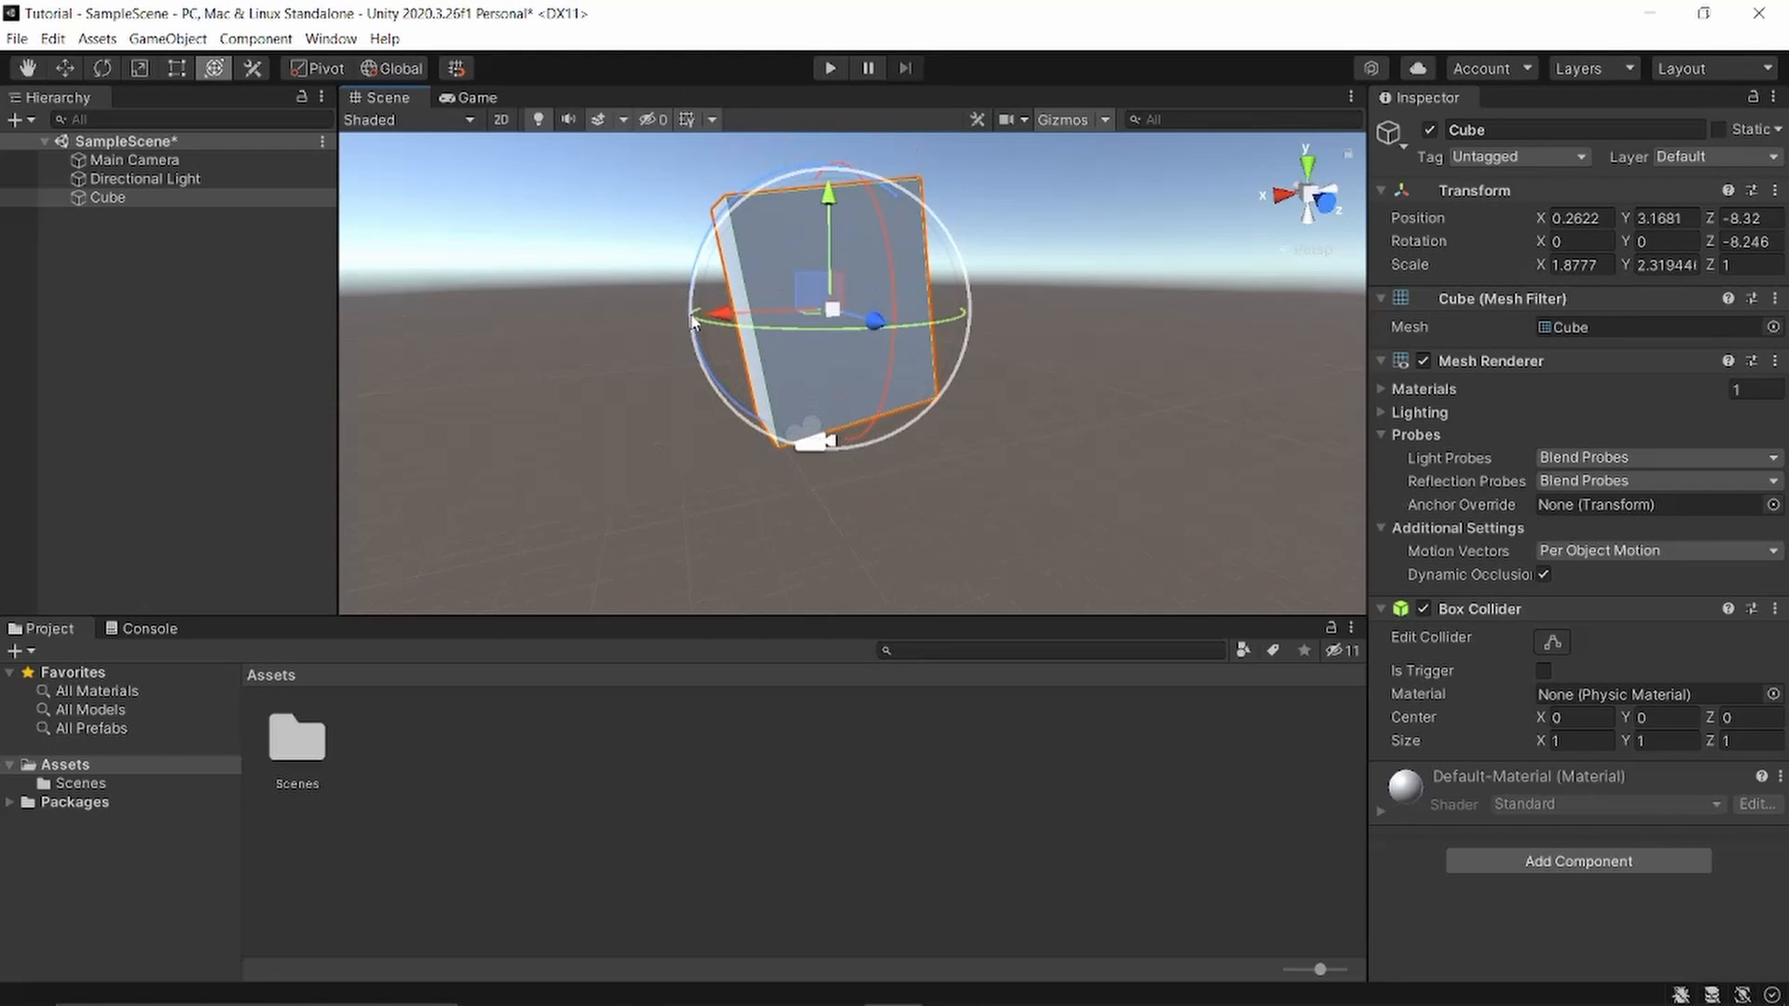
{"action": "mouse_move", "coordinate": [723, 314]}
{"action": "left_mouse_down"}
{"action": "mouse_move", "coordinate": [750, 312]}
{"action": "mouse_move", "coordinate": [731, 280]}
{"action": "mouse_move", "coordinate": [725, 296]}
{"action": "left_mouse_up"}
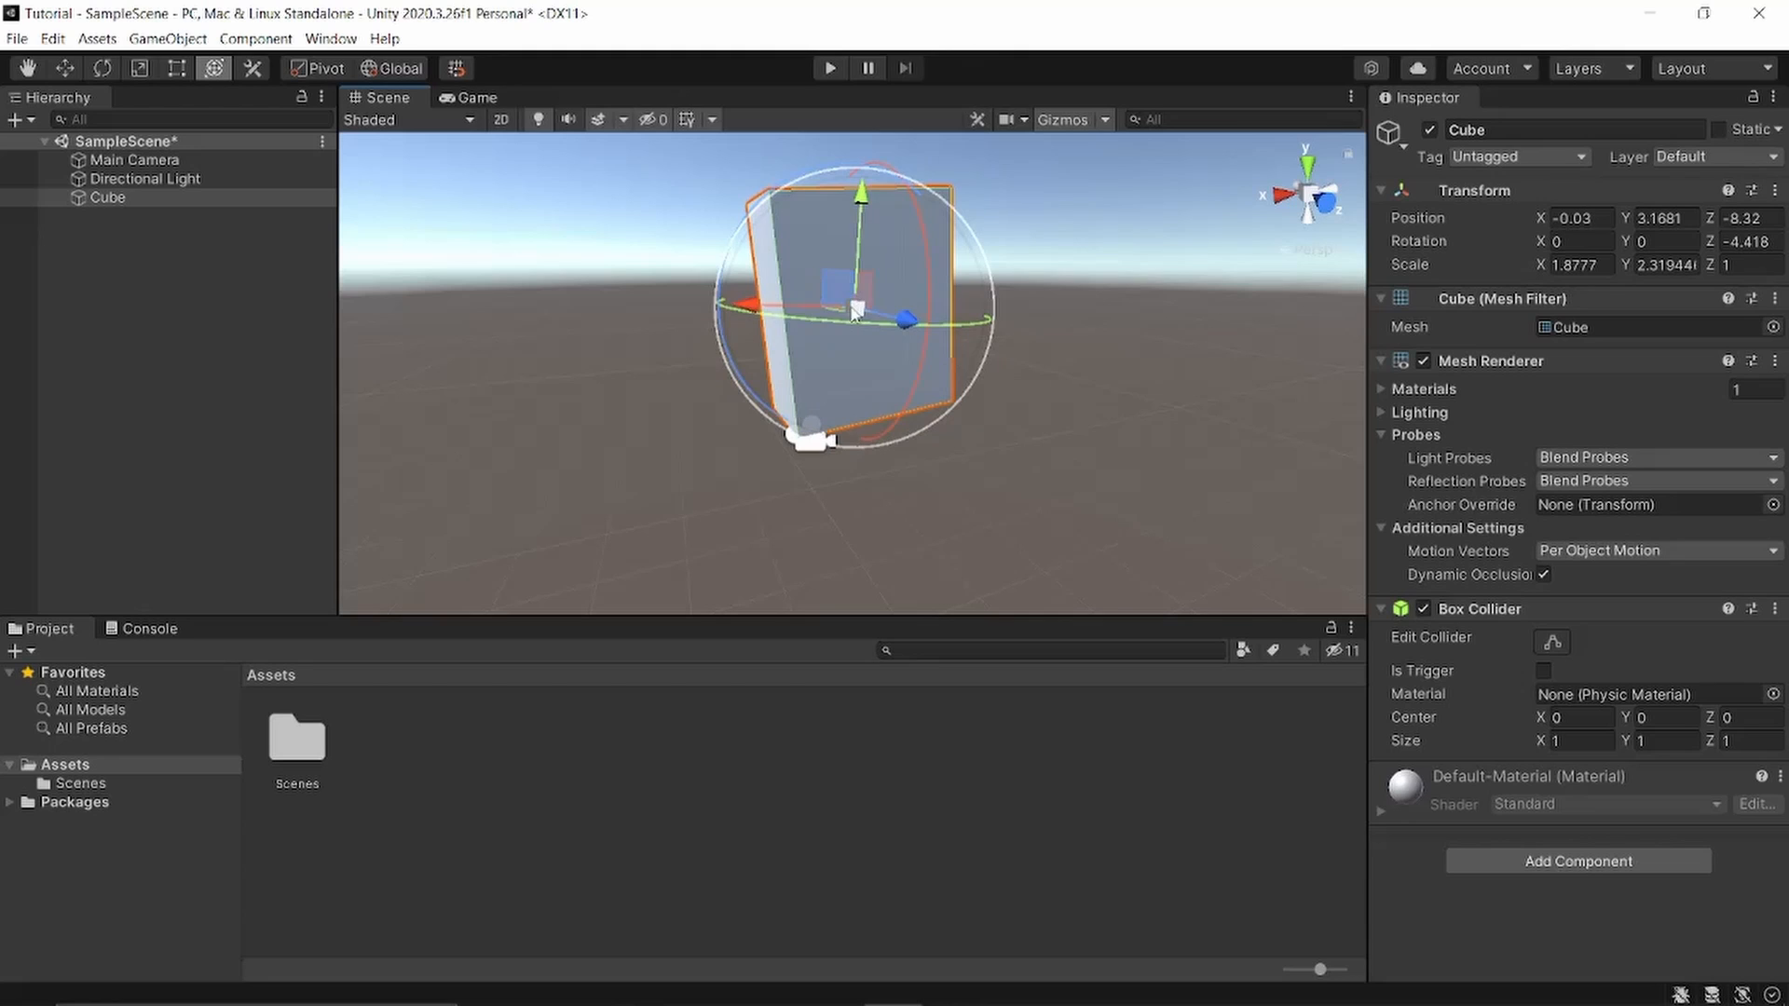
{"action": "mouse_move", "coordinate": [856, 311]}
{"action": "left_mouse_down"}
{"action": "mouse_move", "coordinate": [890, 247]}
{"action": "mouse_move", "coordinate": [854, 311]}
{"action": "left_mouse_up"}
Rotate the cube to about 39.3° around the X axis with the Rotate tool
{"action": "middle_click_drag", "start_coordinate": [878, 291], "coordinate": [770, 390]}
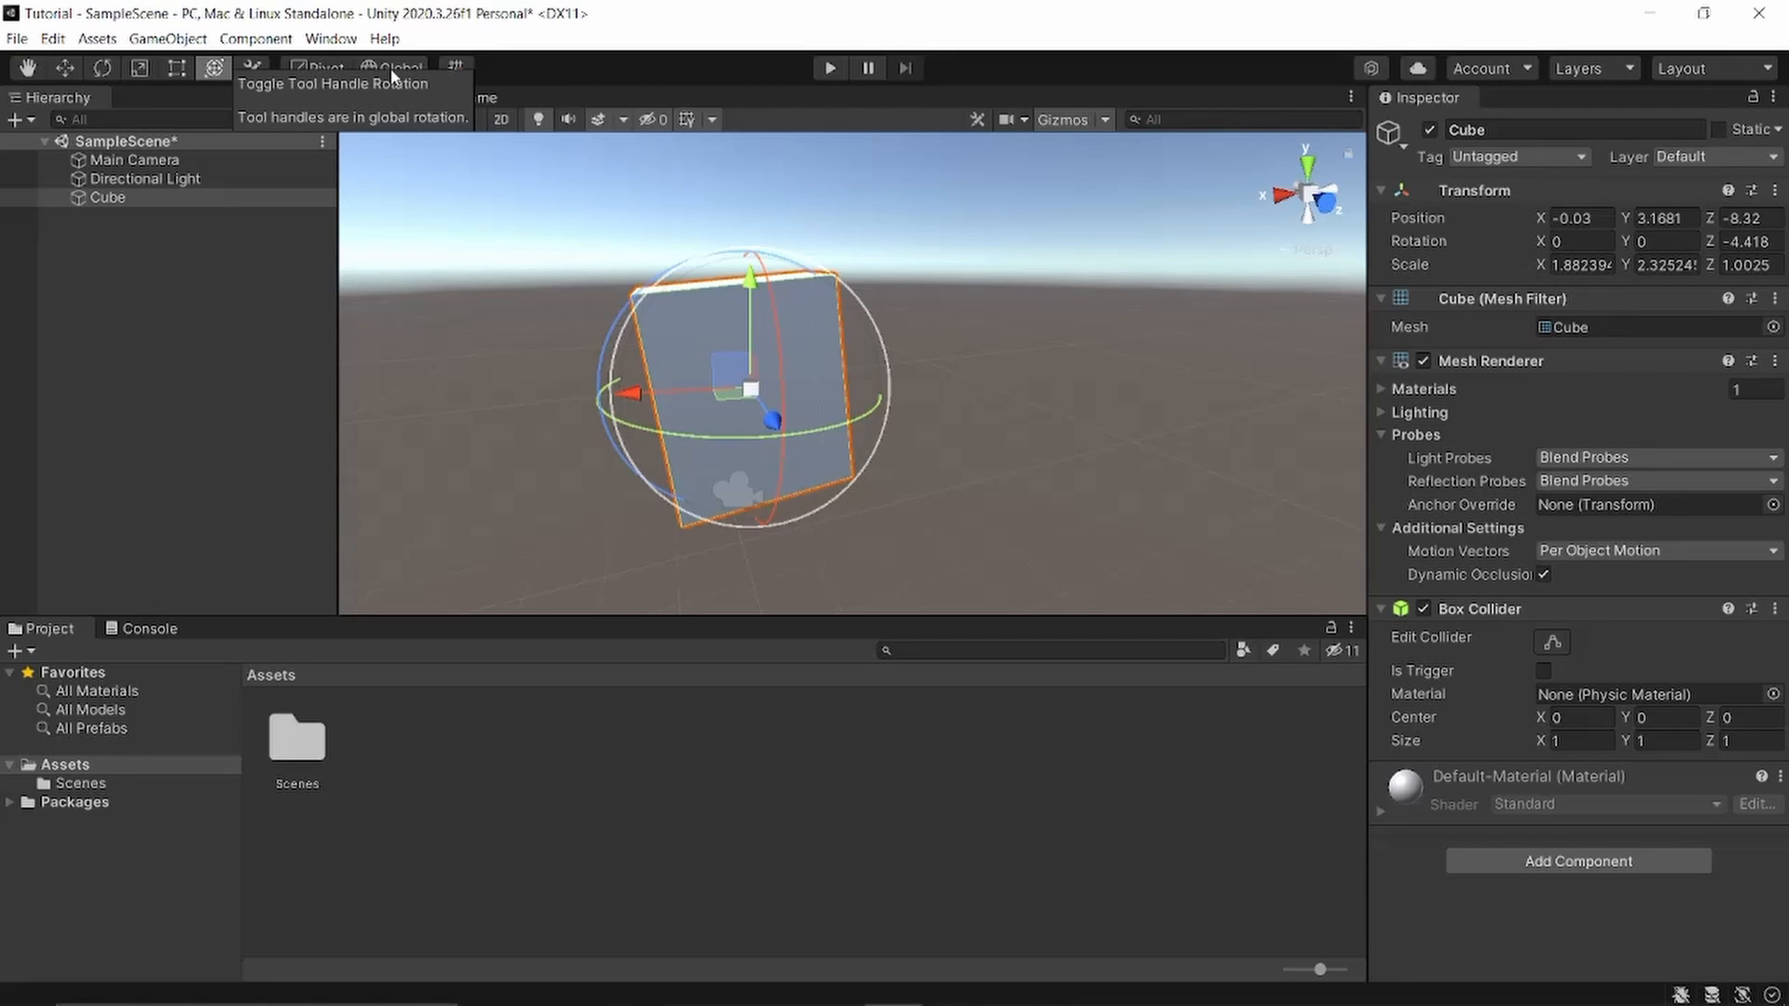
{"action": "scroll", "coordinate": [725, 352], "scroll_direction": "down", "scroll_amount": 3}
{"action": "scroll", "coordinate": [727, 352], "scroll_direction": "down", "scroll_amount": 1}
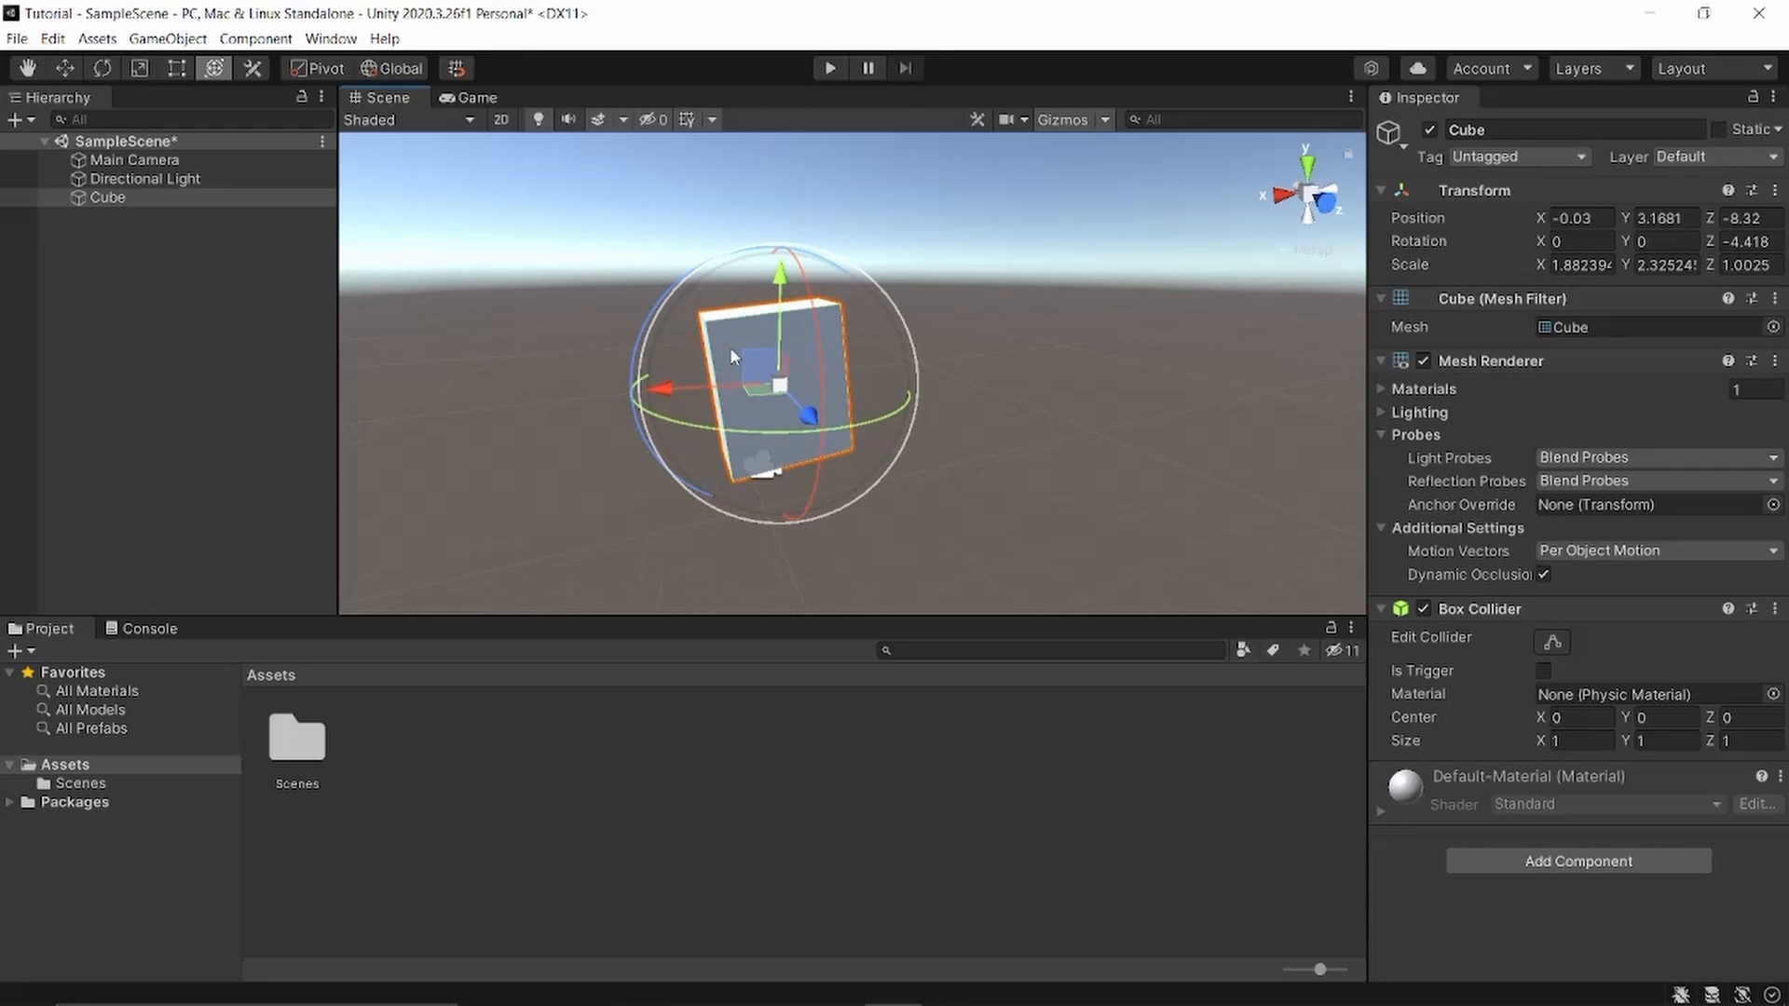
{"action": "scroll", "coordinate": [729, 349], "scroll_direction": "up", "scroll_amount": 2}
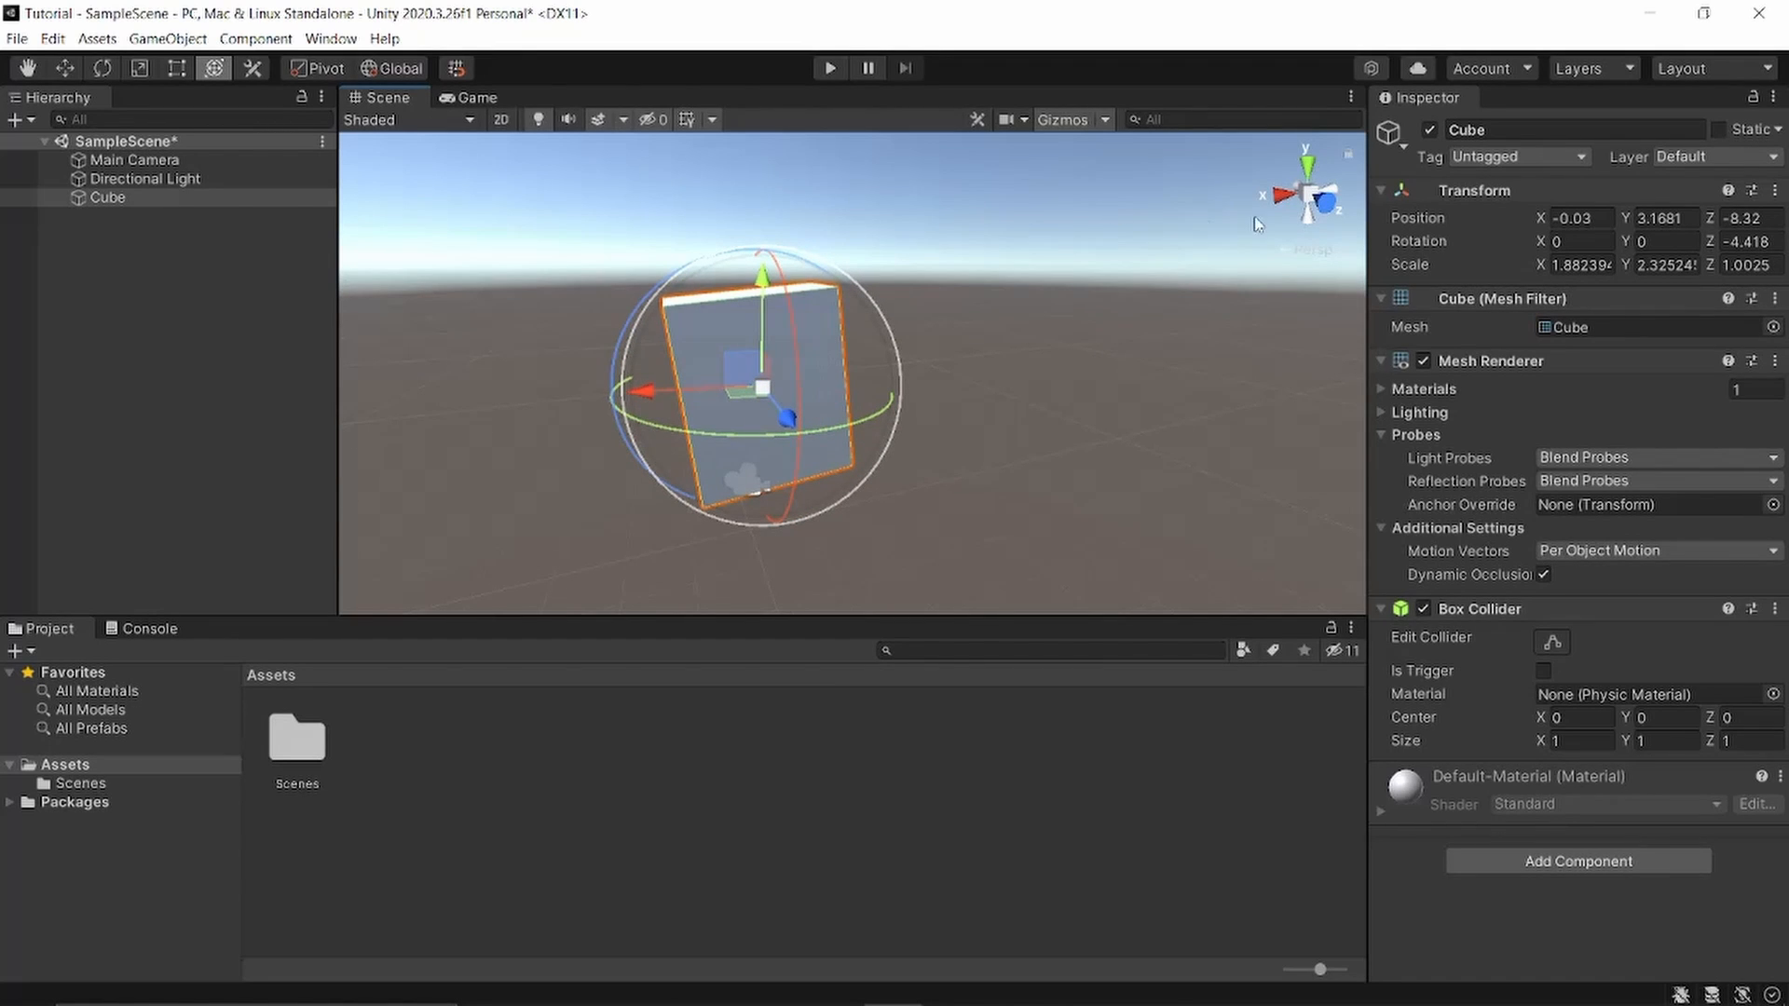
{"action": "left_click", "coordinate": [65, 69]}
{"action": "scroll", "coordinate": [387, 158], "scroll_direction": "down", "scroll_amount": 1}
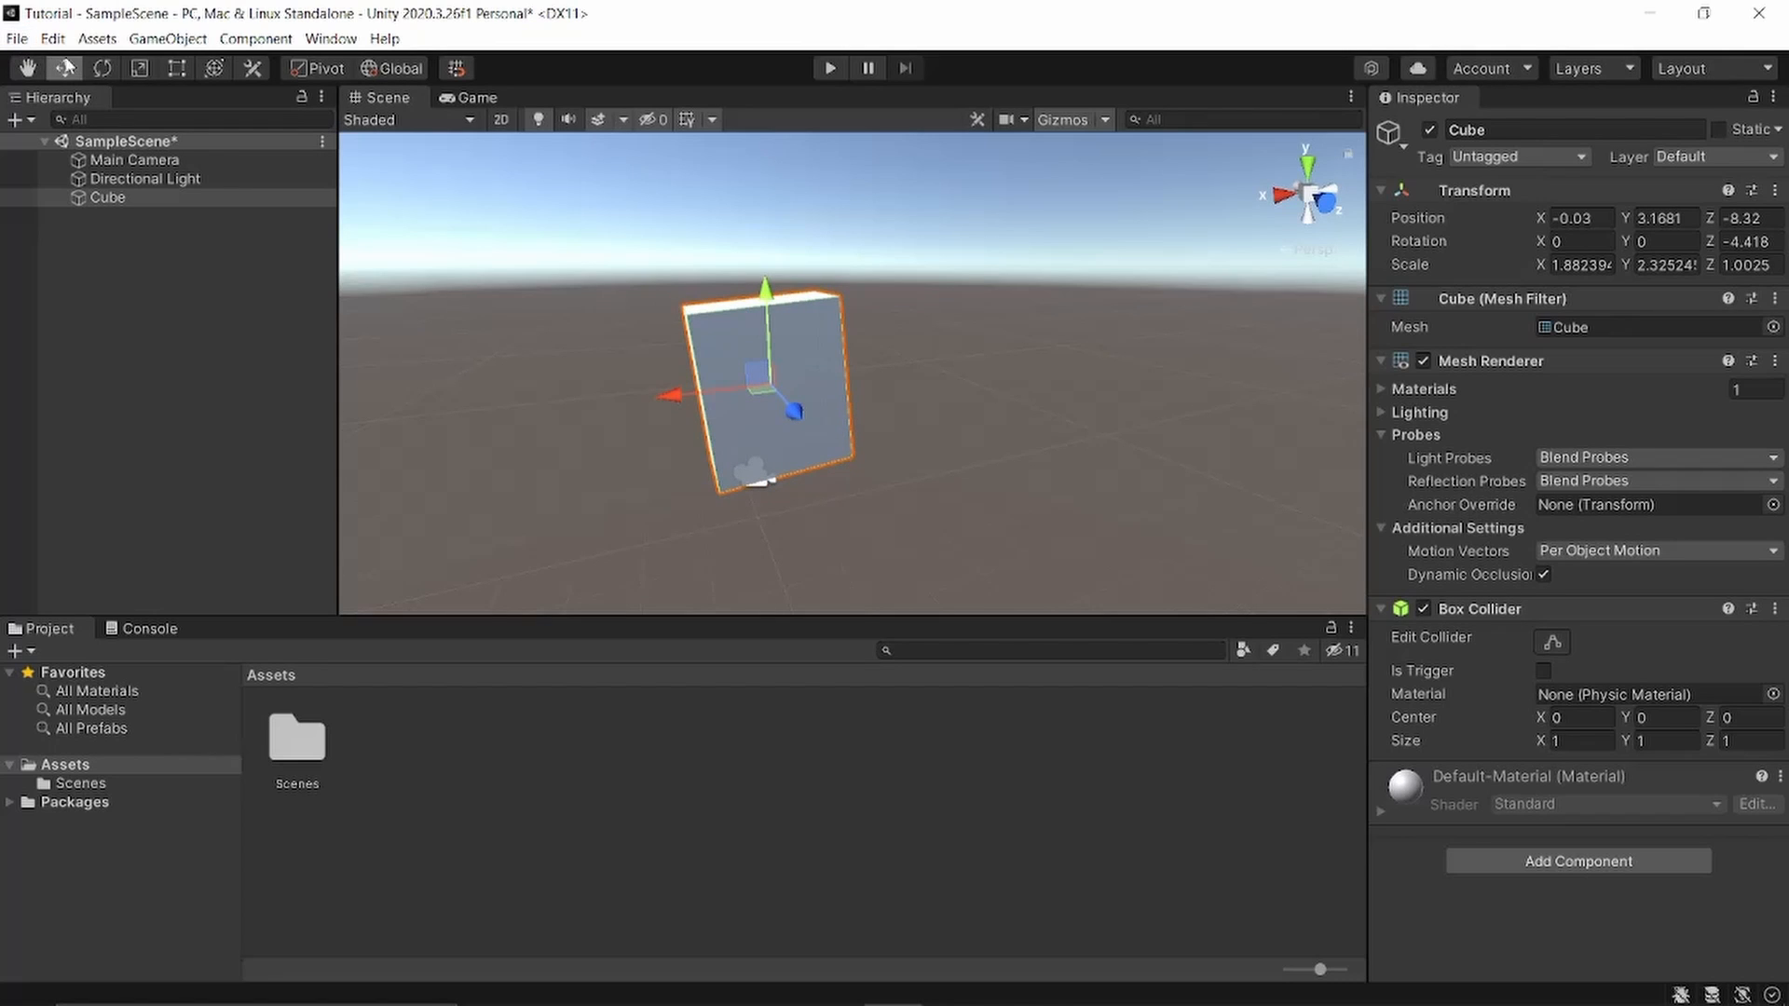
{"action": "left_click", "coordinate": [100, 69]}
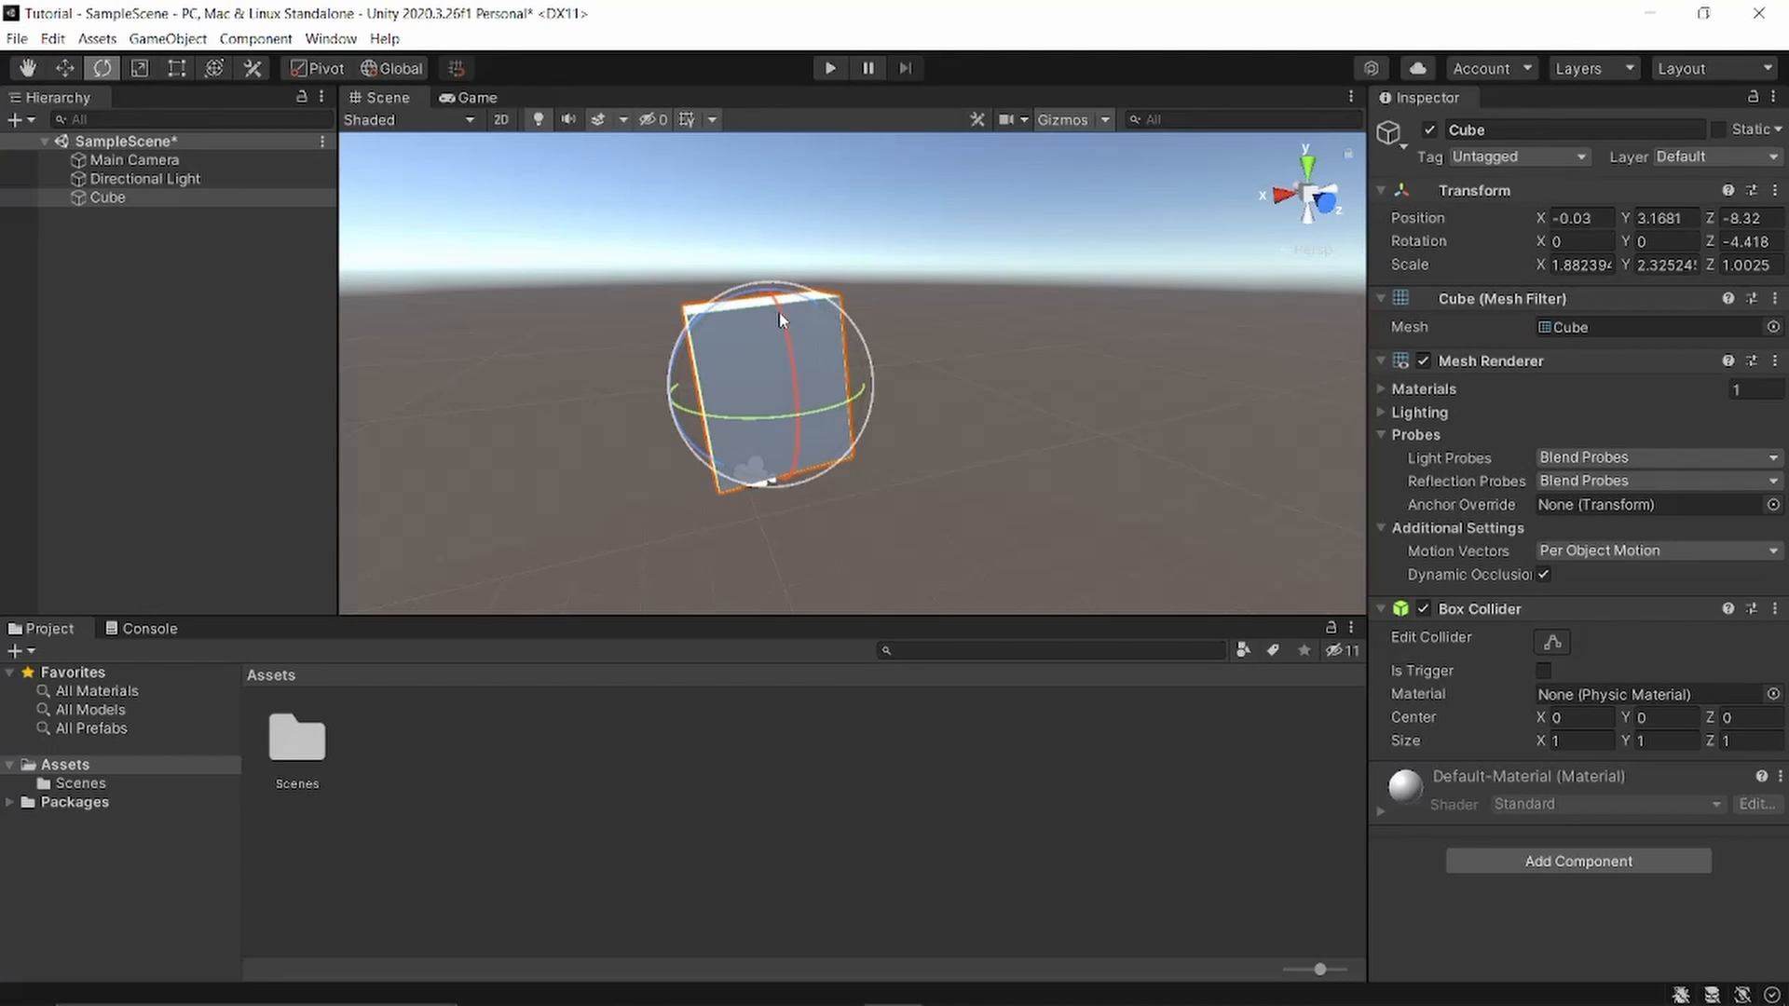
{"action": "left_click_drag", "start_coordinate": [781, 320], "coordinate": [803, 377]}
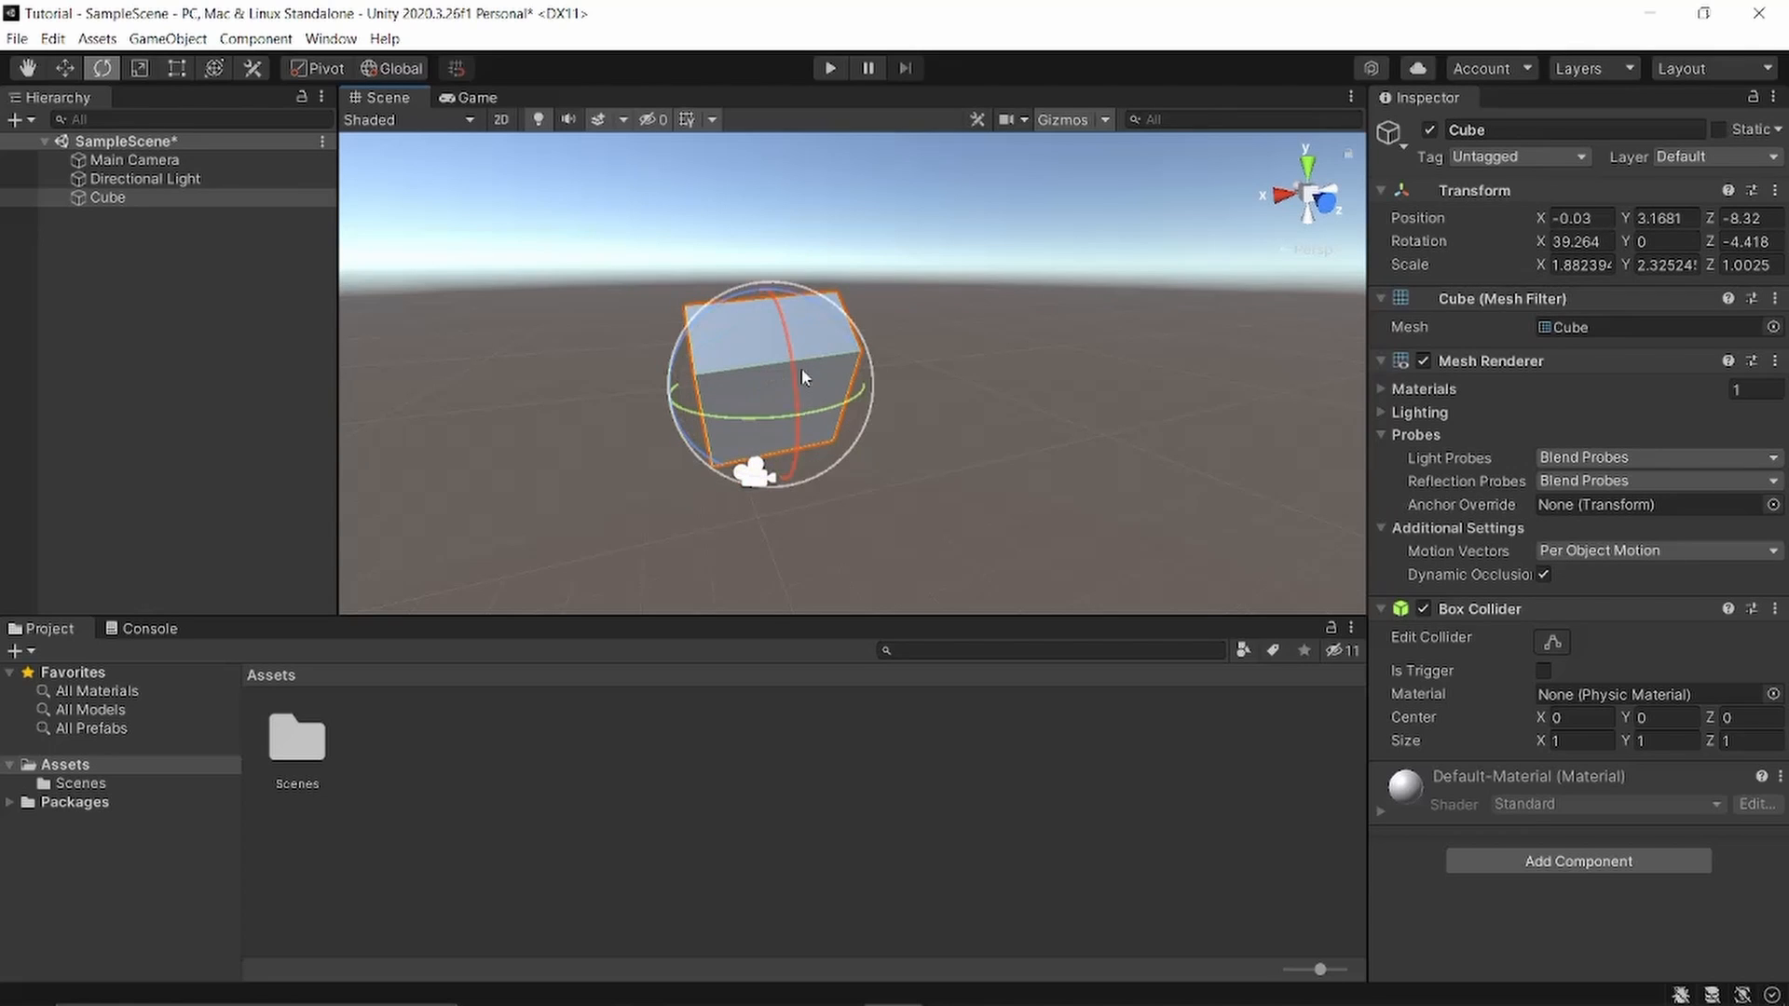
Move the tilted cube along the global axes to about X -0.3 and Z -6.88
{"action": "key", "text": "w"}
{"action": "scroll", "coordinate": [758, 380], "scroll_direction": "up", "scroll_amount": 1}
{"action": "middle_click_drag", "start_coordinate": [758, 375], "coordinate": [899, 407]}
{"action": "scroll", "coordinate": [899, 407], "scroll_direction": "down", "scroll_amount": 3}
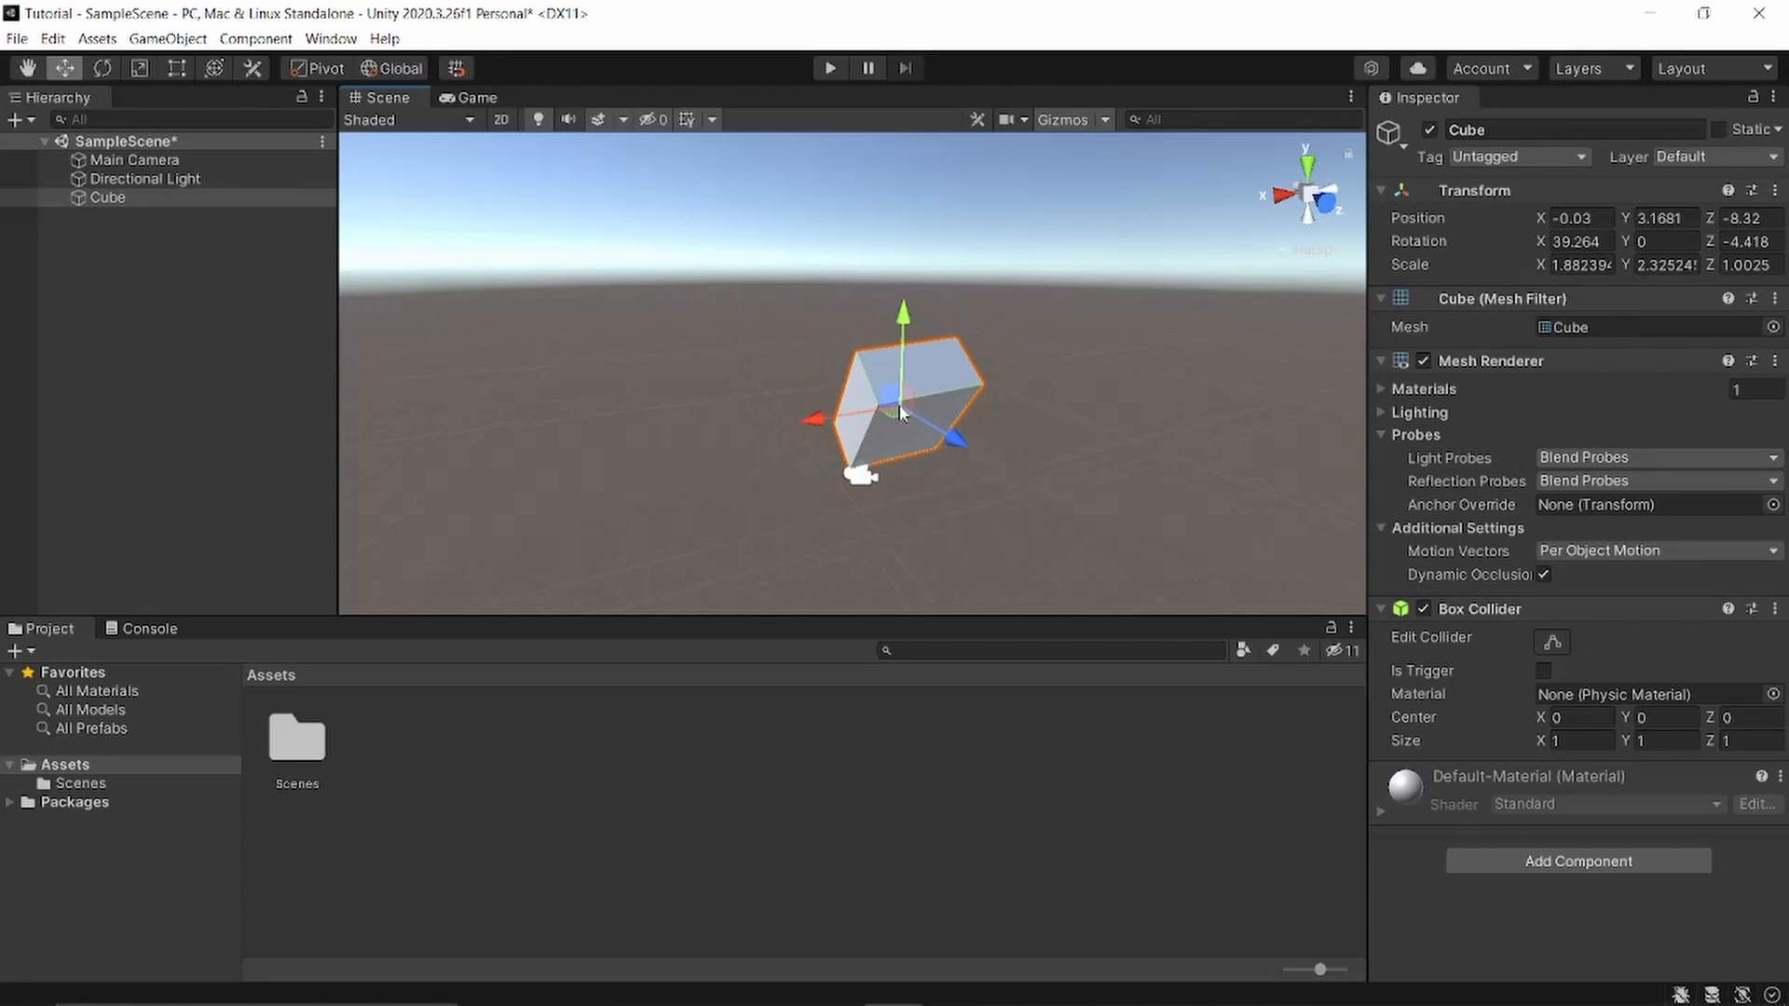
{"action": "left_click_drag", "start_coordinate": [953, 438], "coordinate": [1002, 481]}
{"action": "mouse_move", "coordinate": [876, 449]}
{"action": "left_mouse_down"}
{"action": "mouse_move", "coordinate": [748, 477]}
{"action": "mouse_move", "coordinate": [892, 447]}
{"action": "left_mouse_up"}
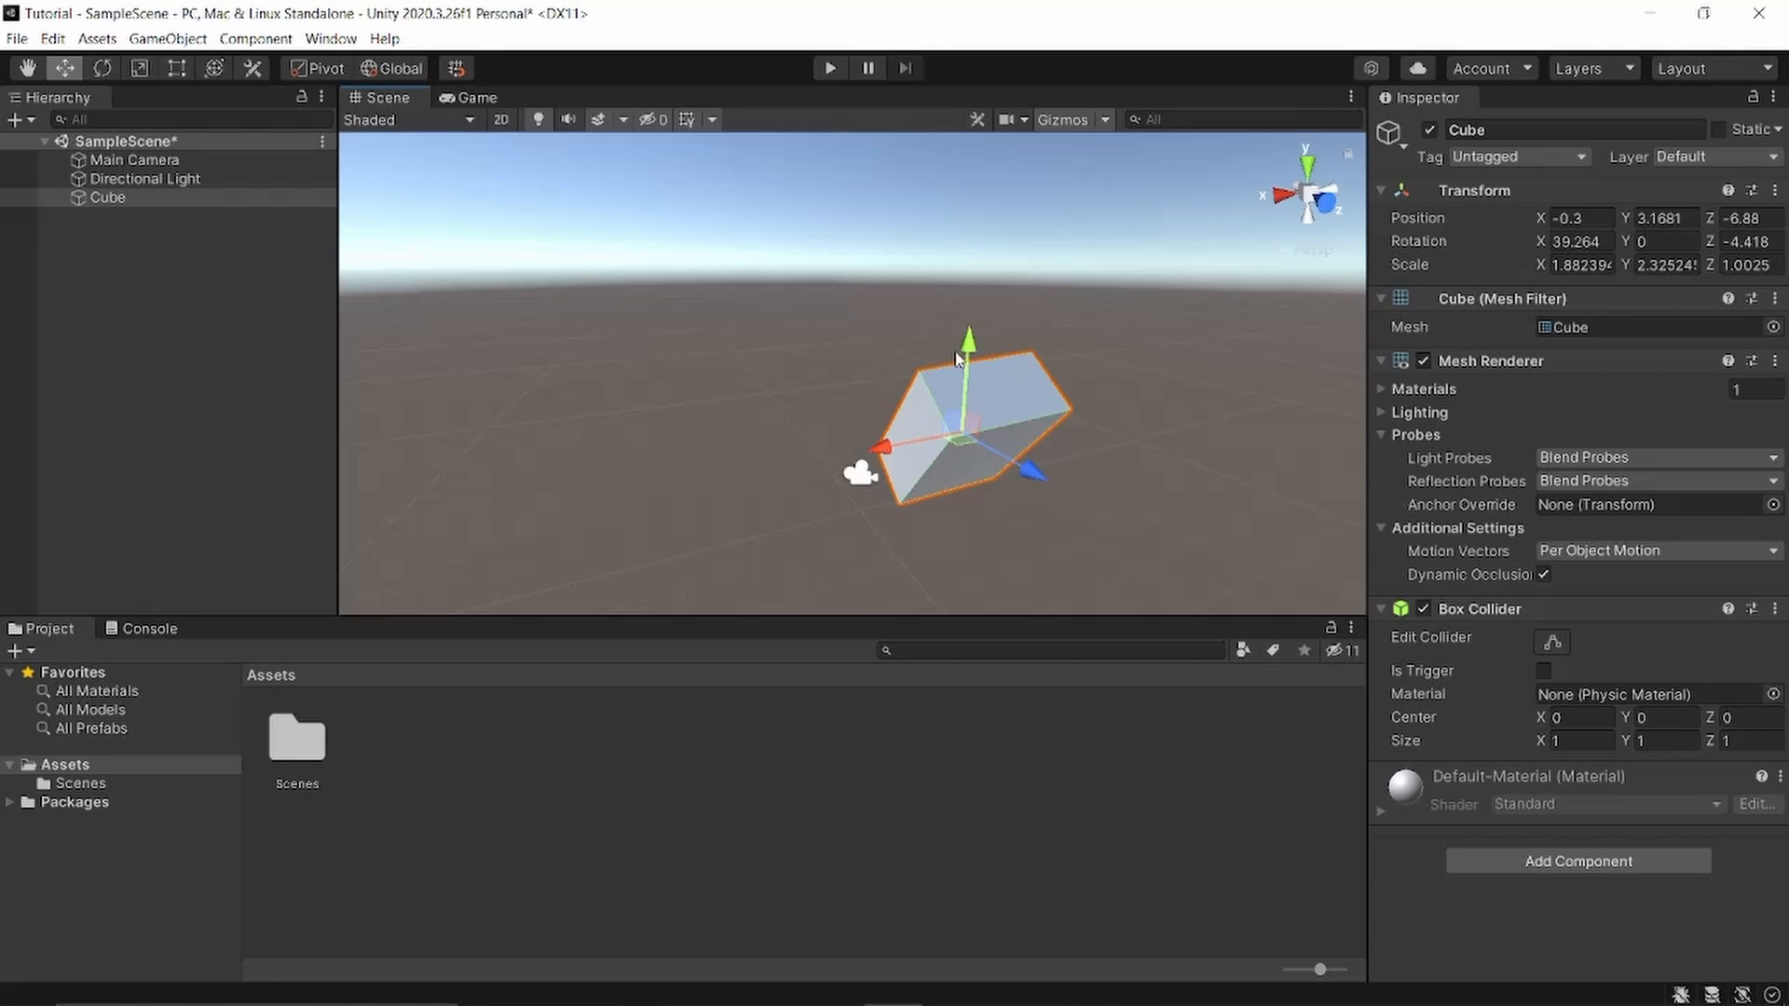
Move the cube along its local axes to about X -1.47, Y 3.65, Z -8.02, and restore the handles to global orientation
{"action": "left_click", "coordinate": [415, 71]}
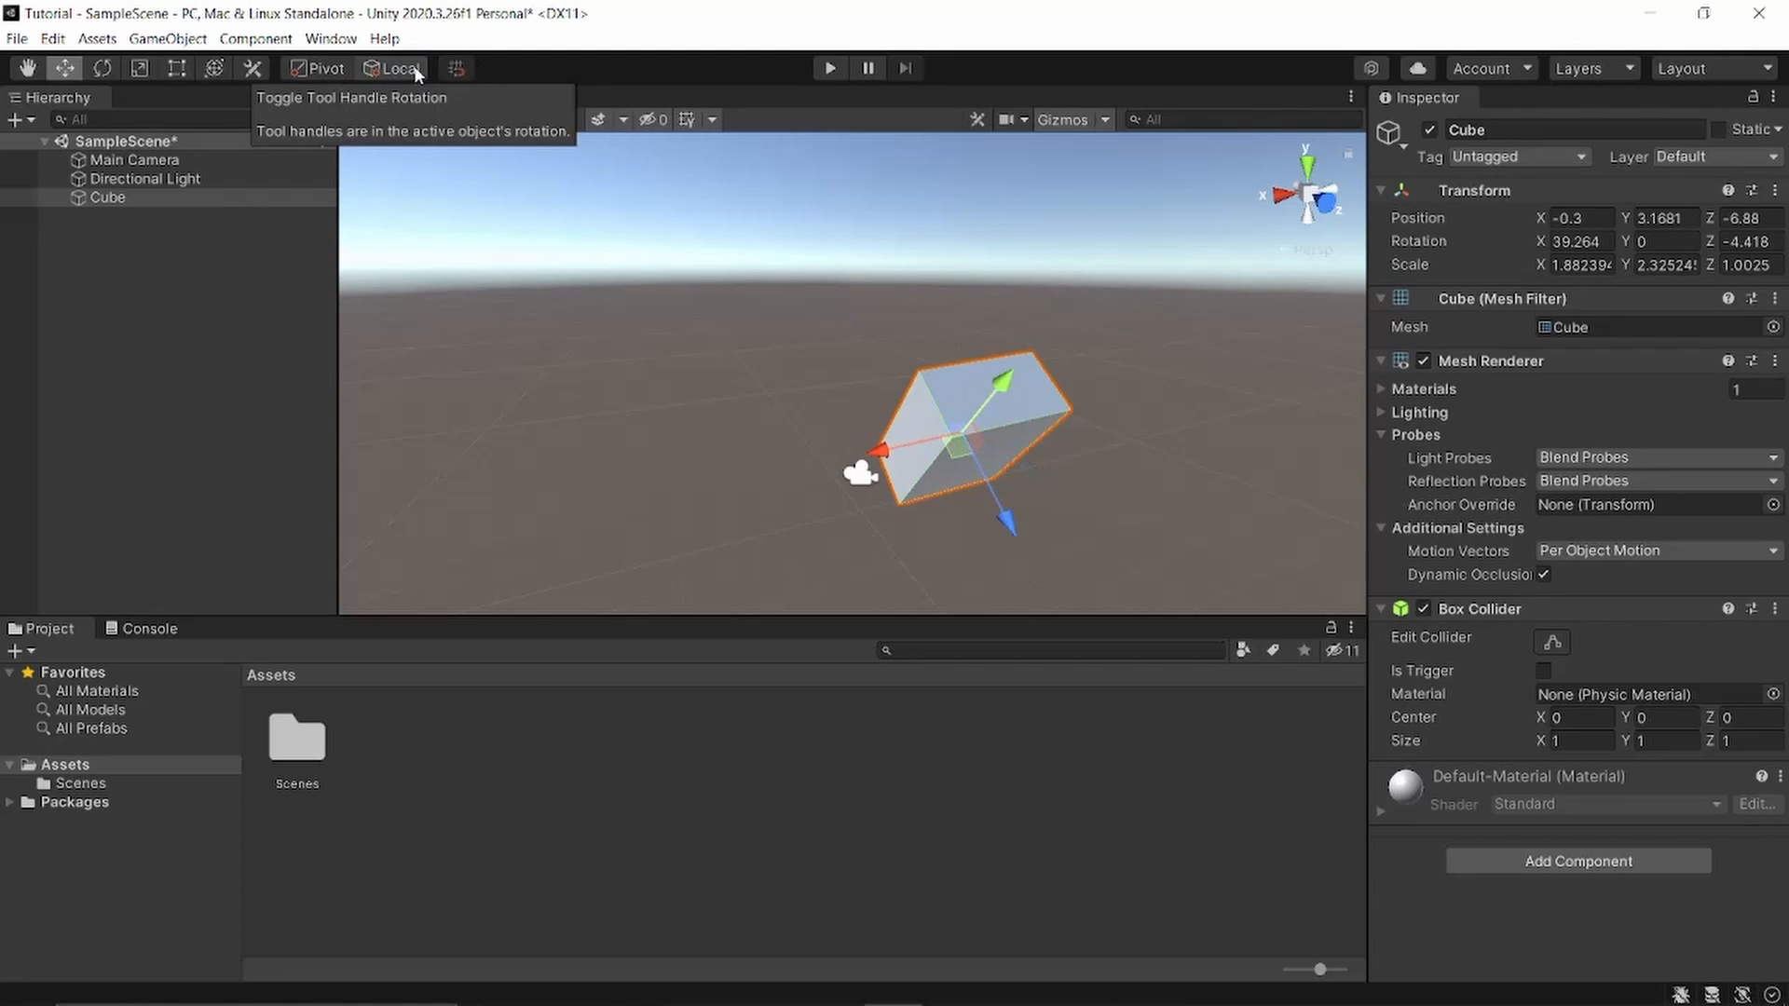
{"action": "left_click_drag", "start_coordinate": [1021, 518], "coordinate": [974, 455]}
{"action": "left_click_drag", "start_coordinate": [858, 396], "coordinate": [918, 385]}
{"action": "mouse_move", "coordinate": [1042, 329]}
{"action": "left_mouse_down"}
{"action": "mouse_move", "coordinate": [1144, 210]}
{"action": "mouse_move", "coordinate": [1029, 338]}
{"action": "left_mouse_up"}
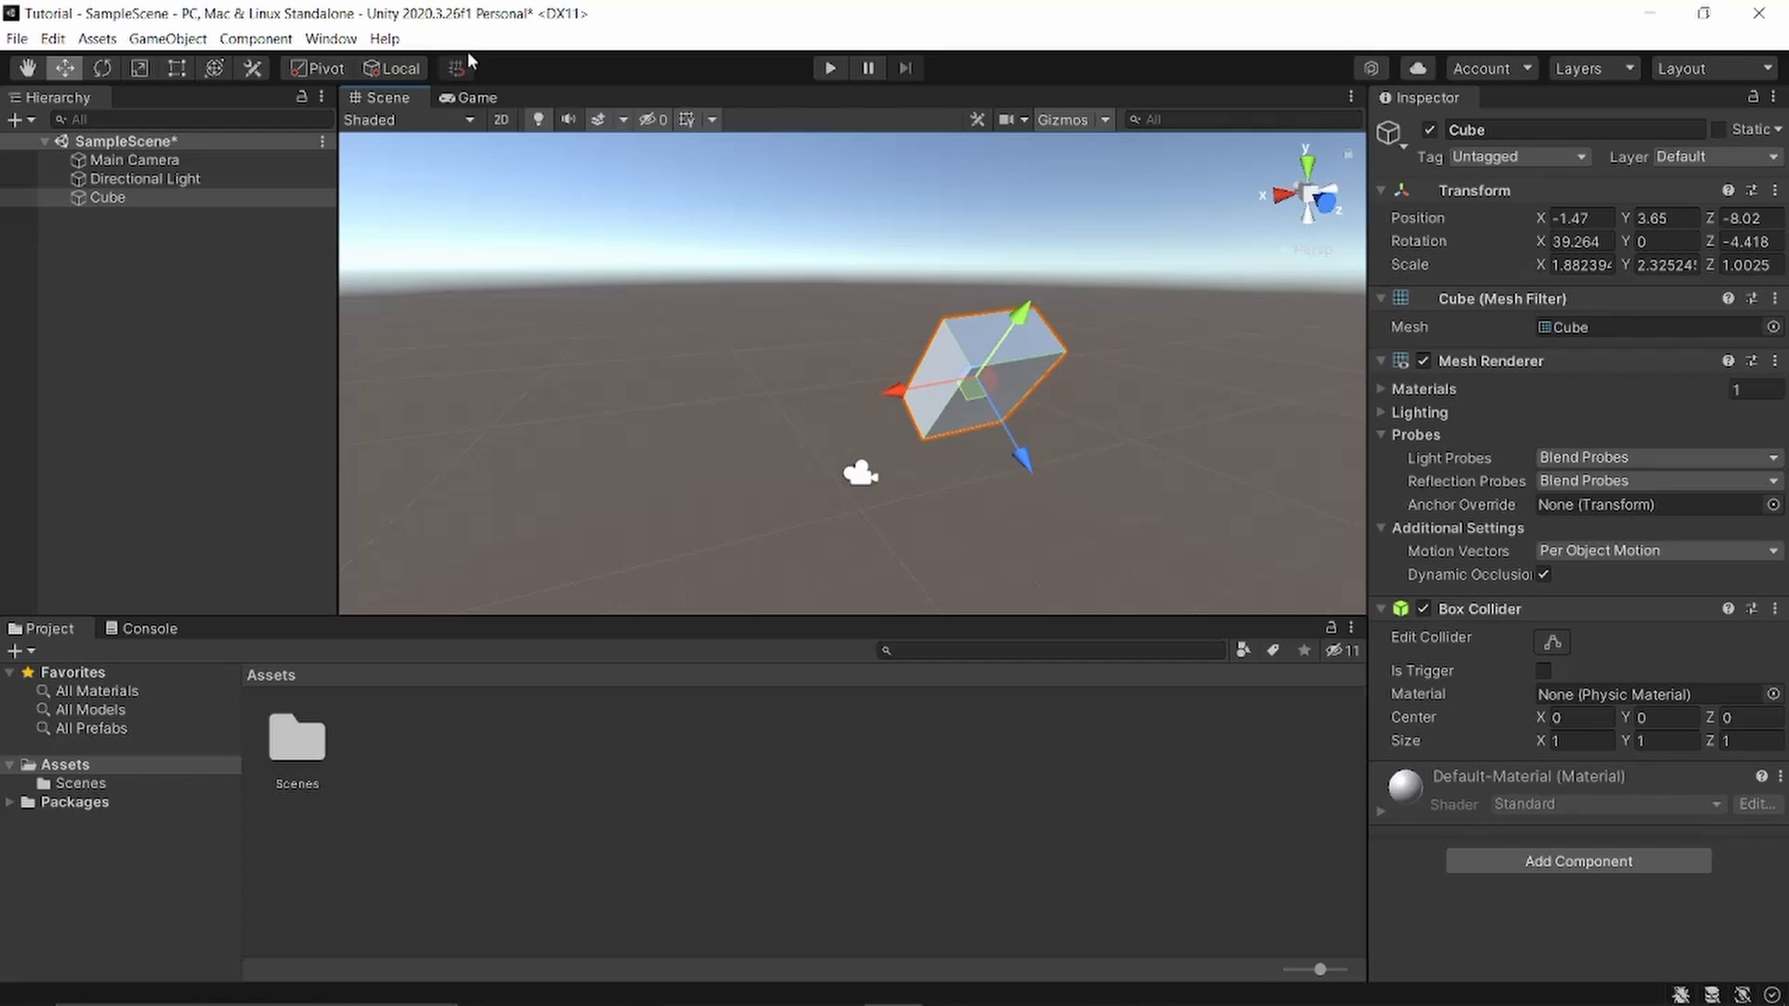
{"action": "left_click", "coordinate": [395, 68]}
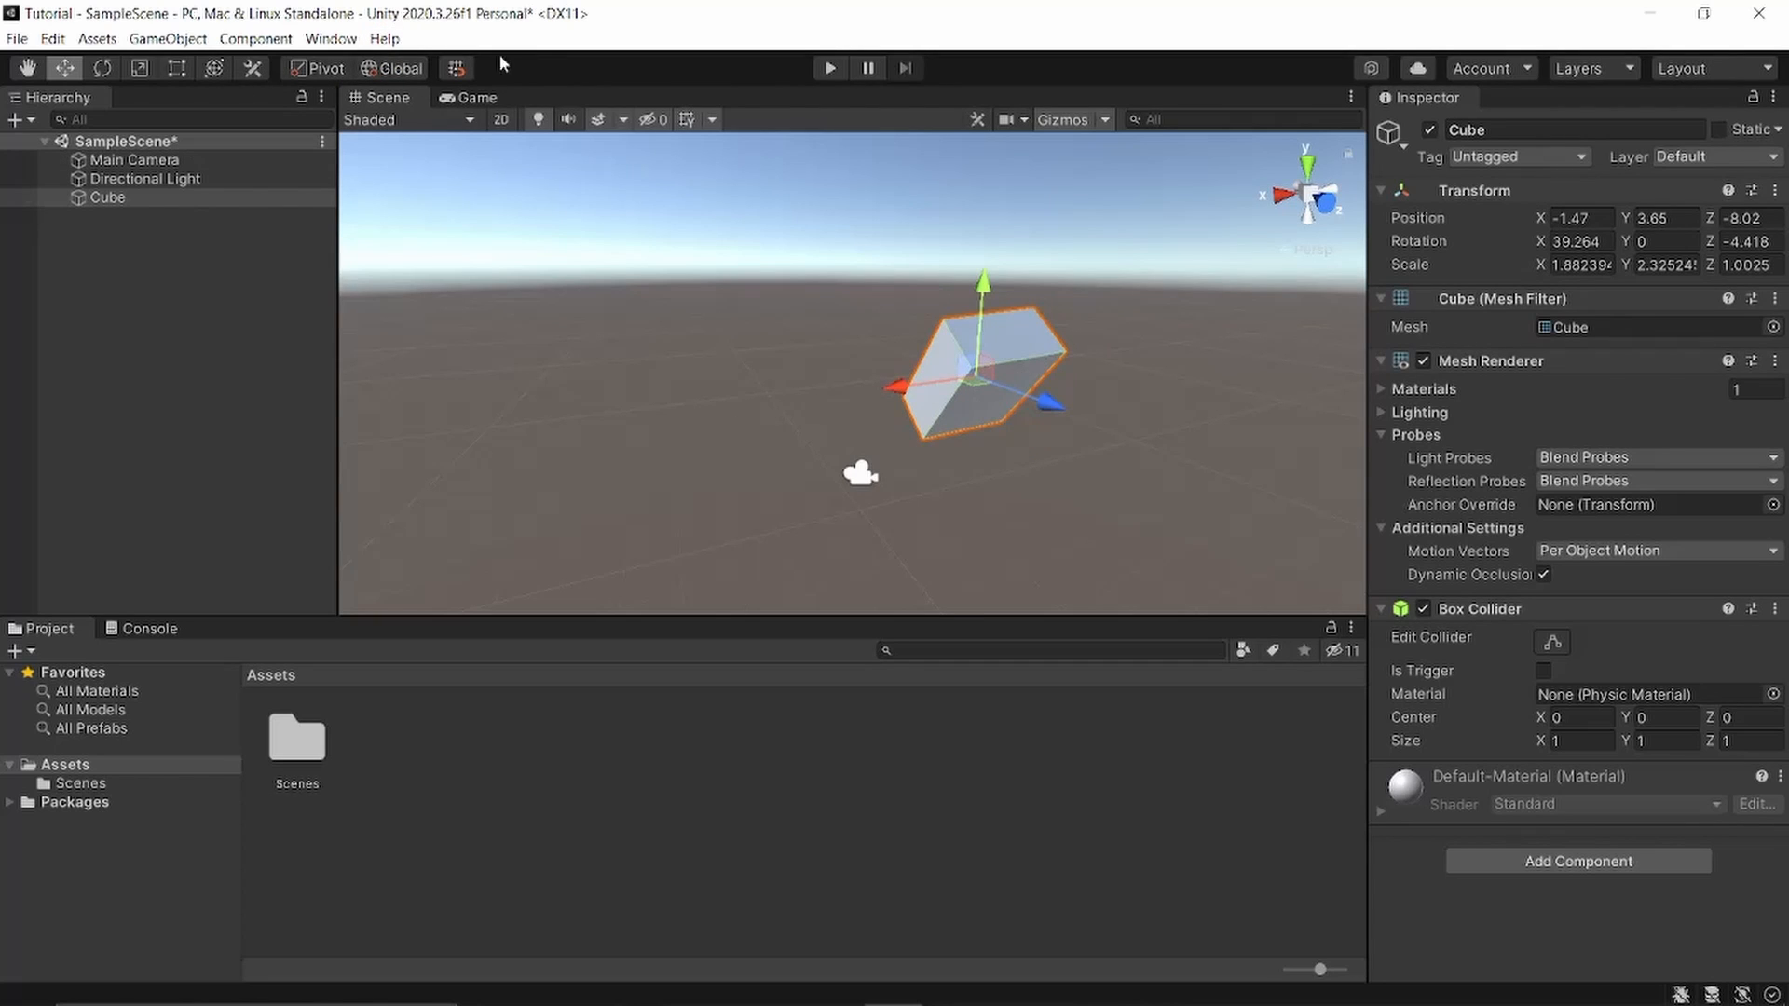
{"action": "middle_click_drag", "start_coordinate": [1053, 395], "coordinate": [893, 373]}
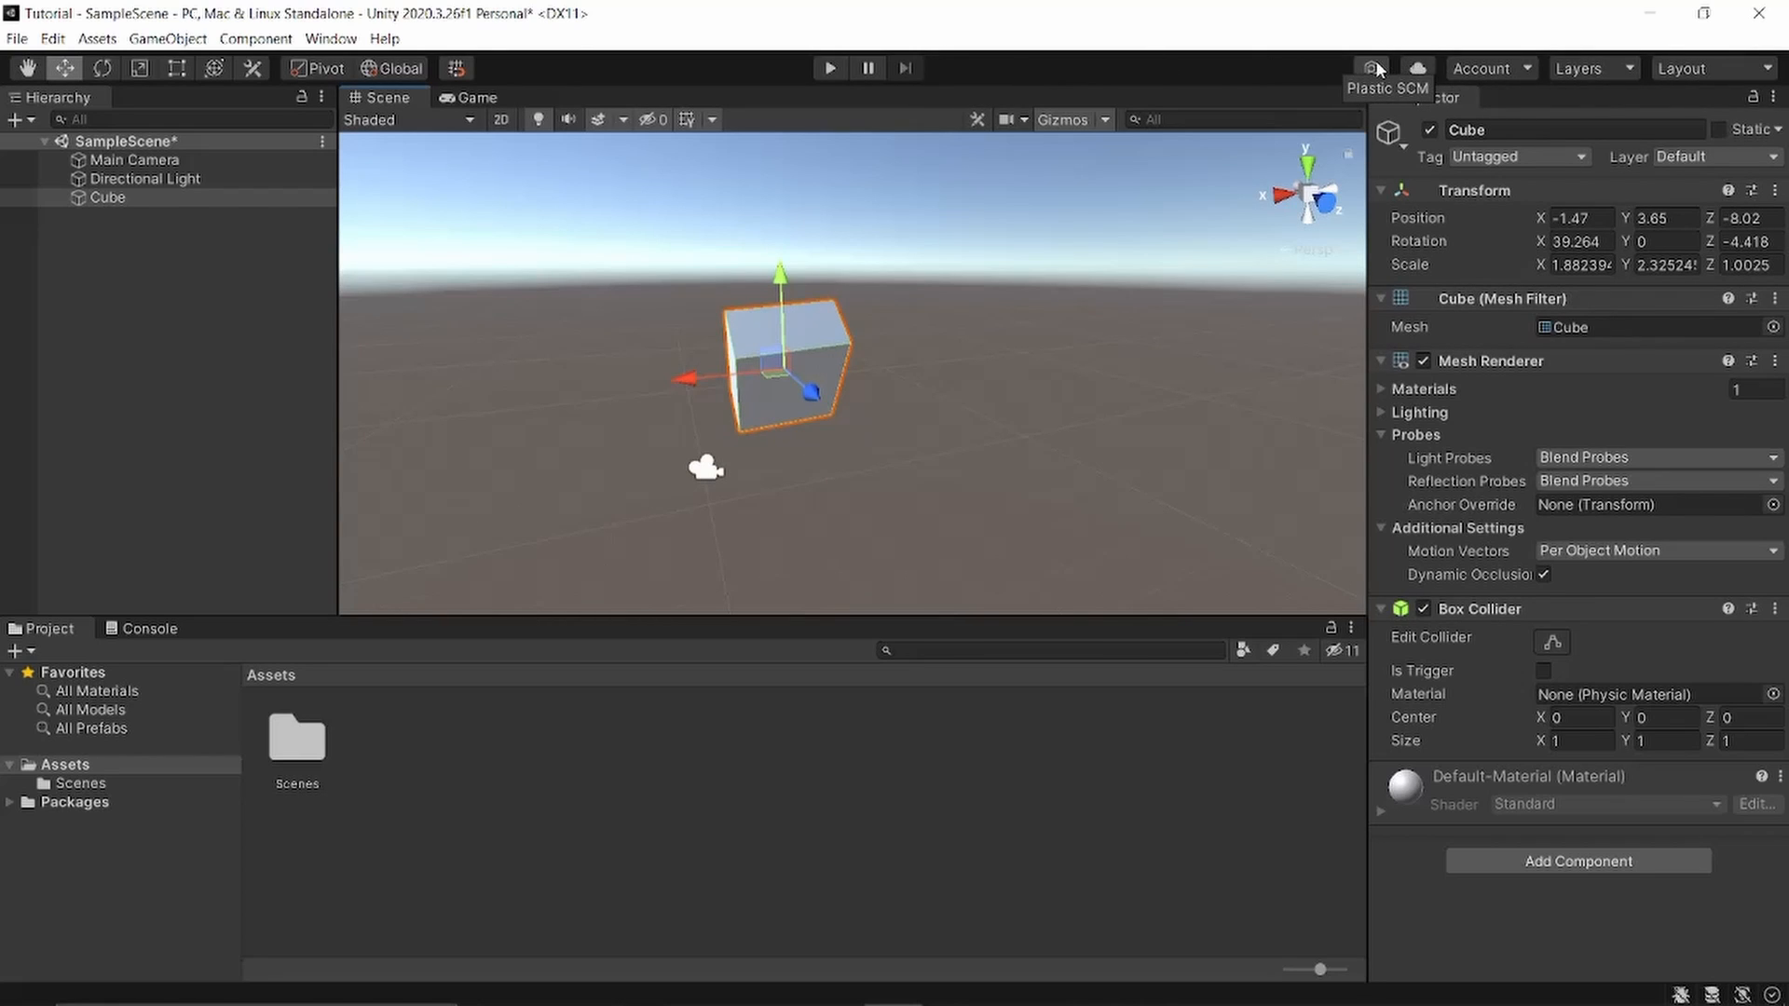
Look through the account options and the layer list, and reselect the cube to show its properties
{"action": "left_click", "coordinate": [1477, 73]}
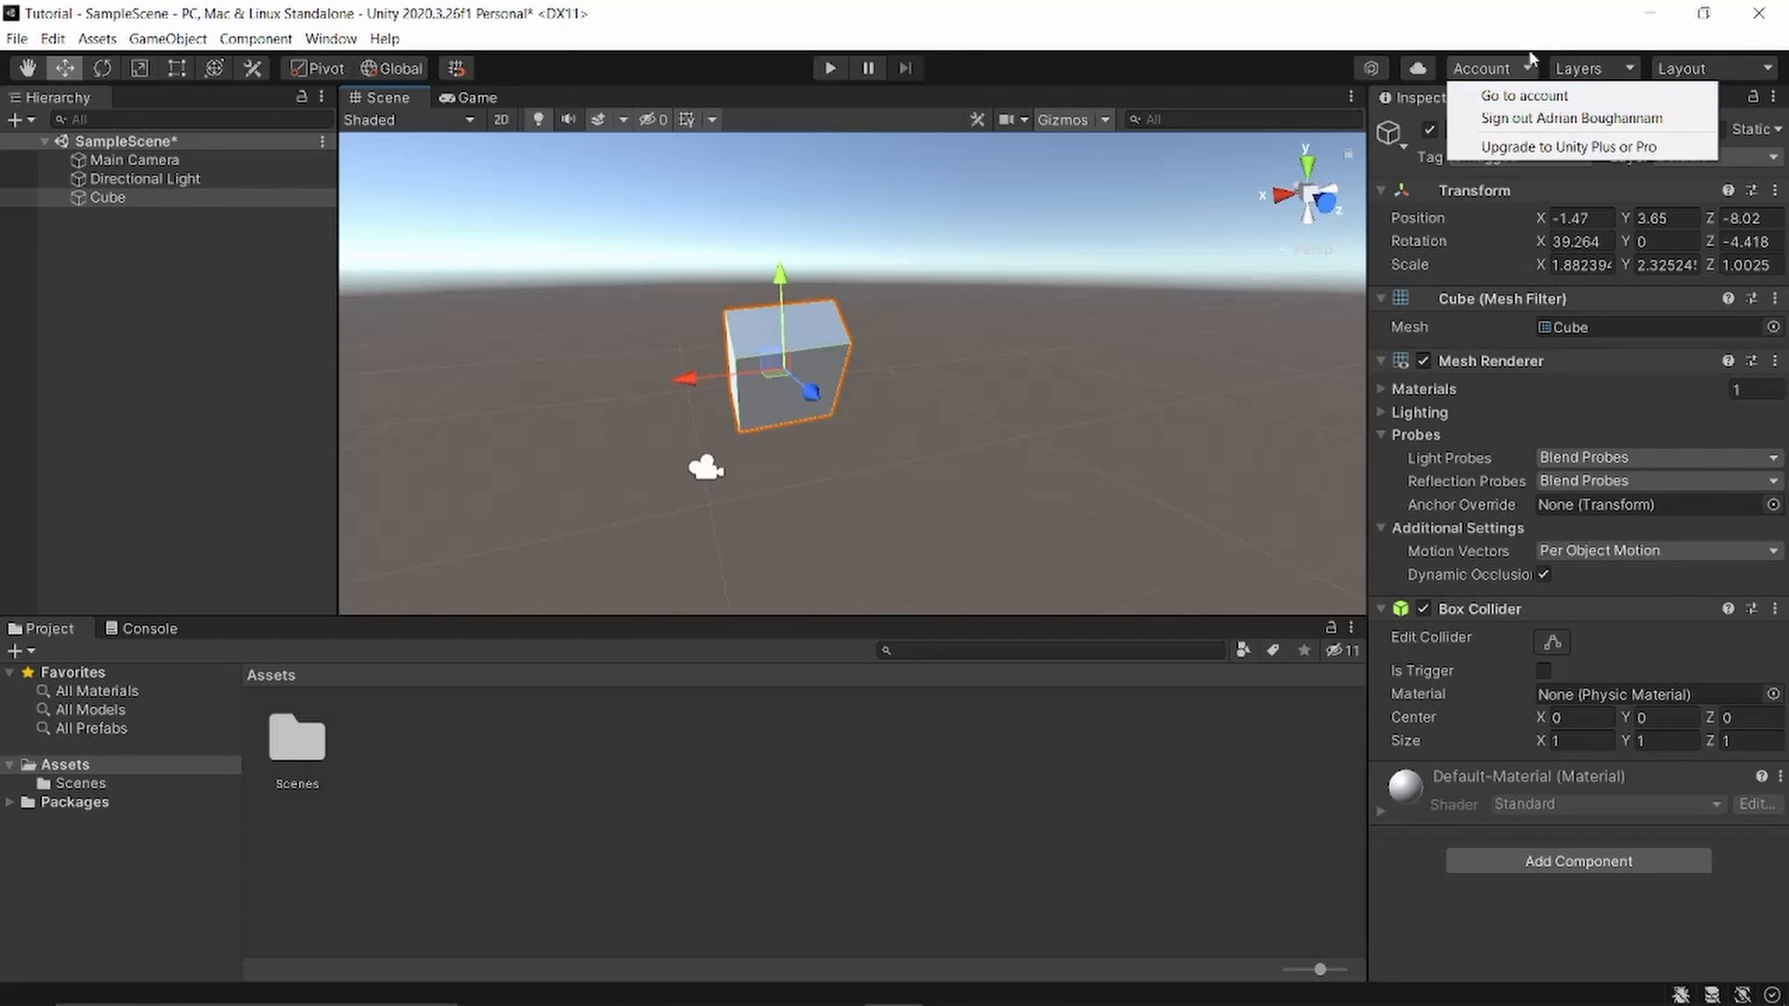
{"action": "left_click", "coordinate": [1587, 71]}
{"action": "left_click", "coordinate": [1586, 69]}
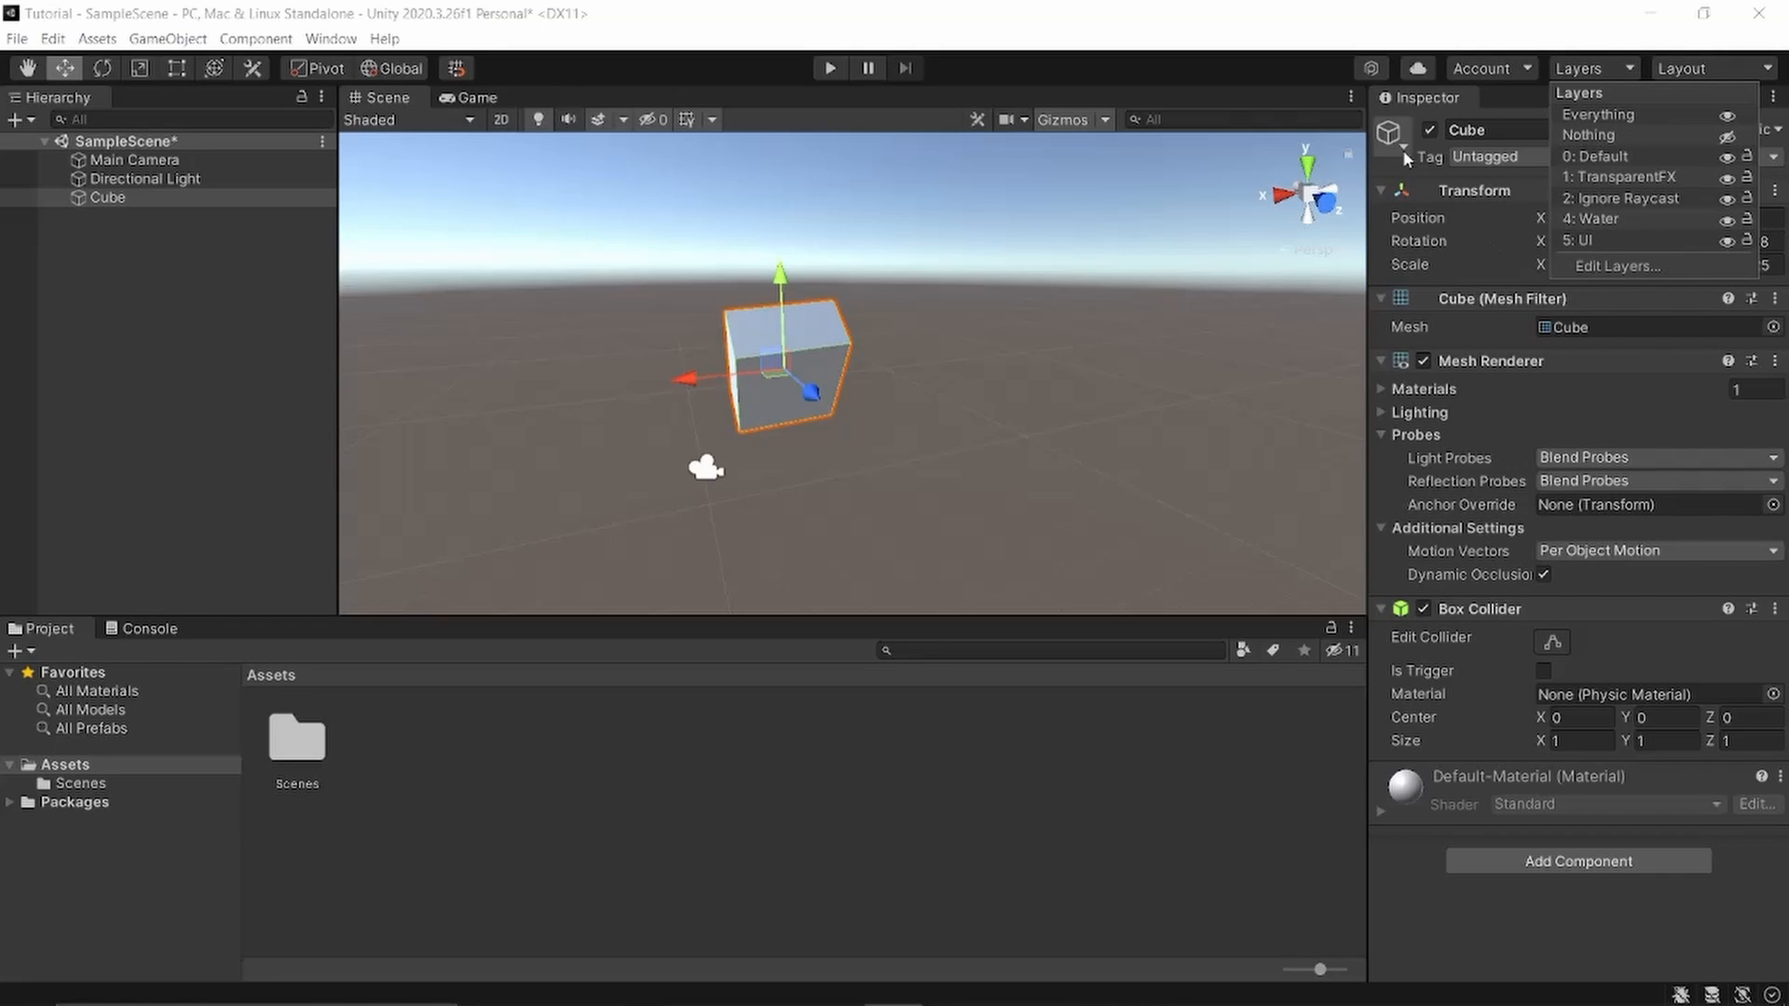
{"action": "left_click", "coordinate": [710, 321]}
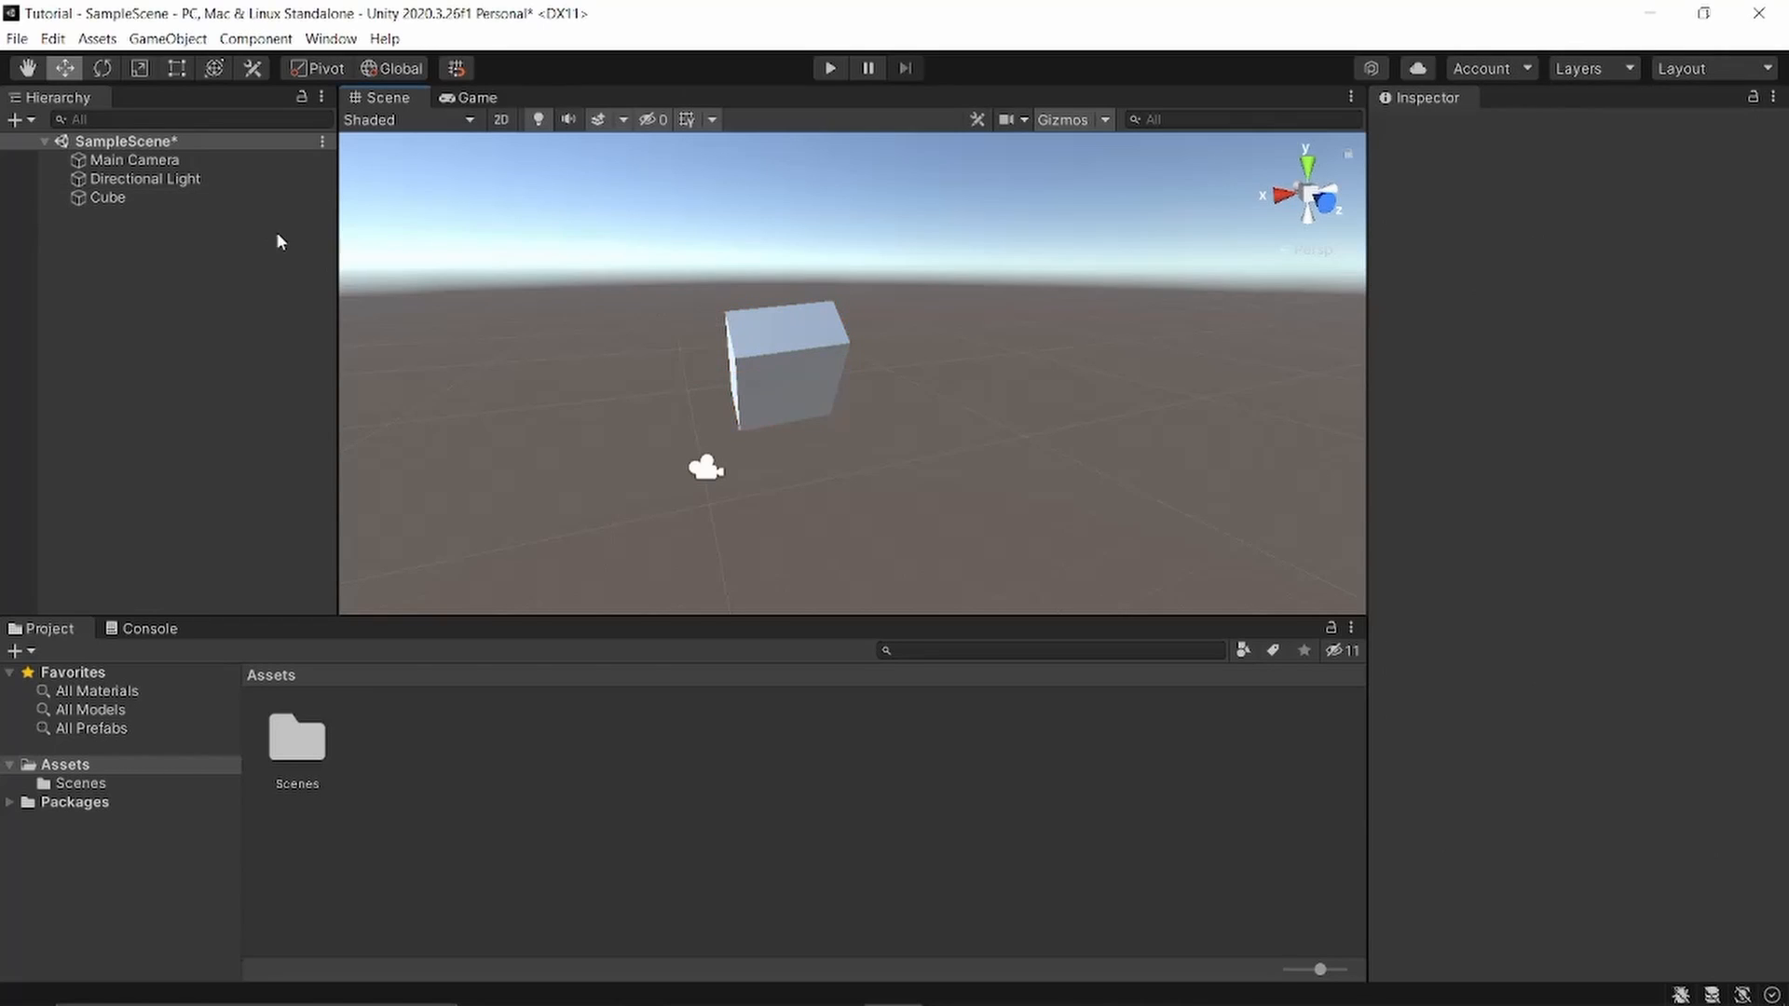
{"action": "left_click", "coordinate": [787, 337]}
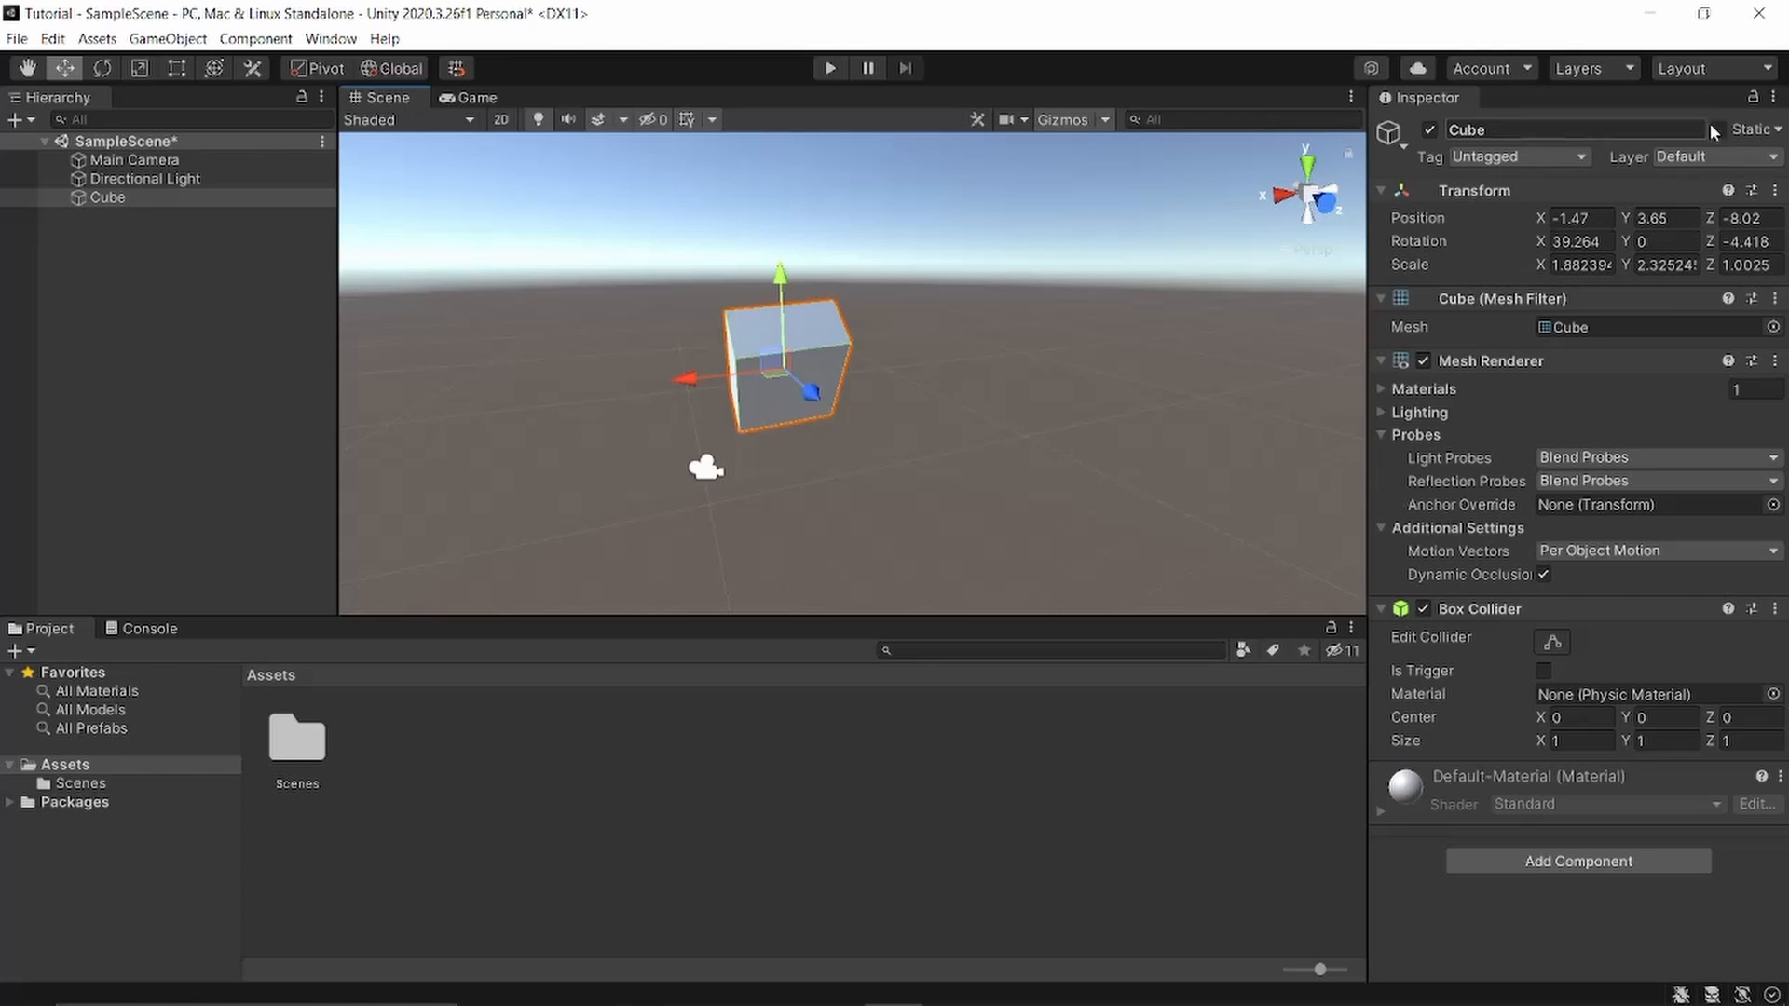
Hide the Default layer in the scene and show it again
{"action": "left_click", "coordinate": [1616, 65]}
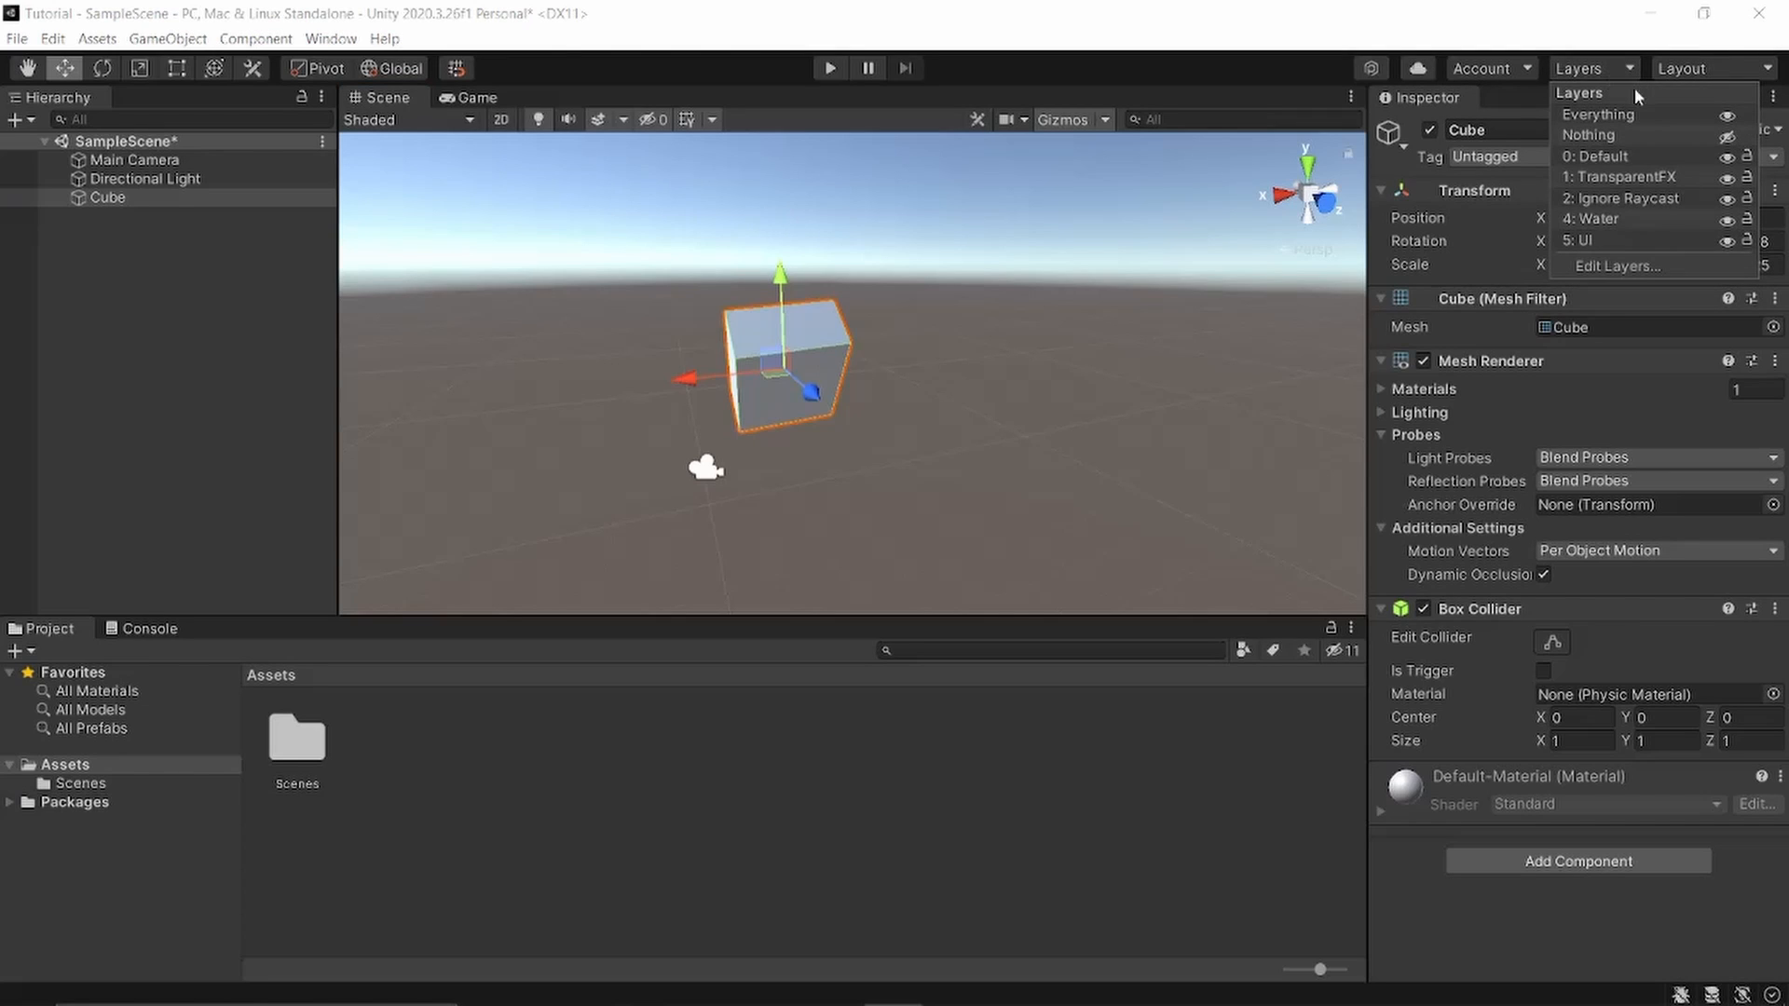
{"action": "left_click", "coordinate": [1727, 157]}
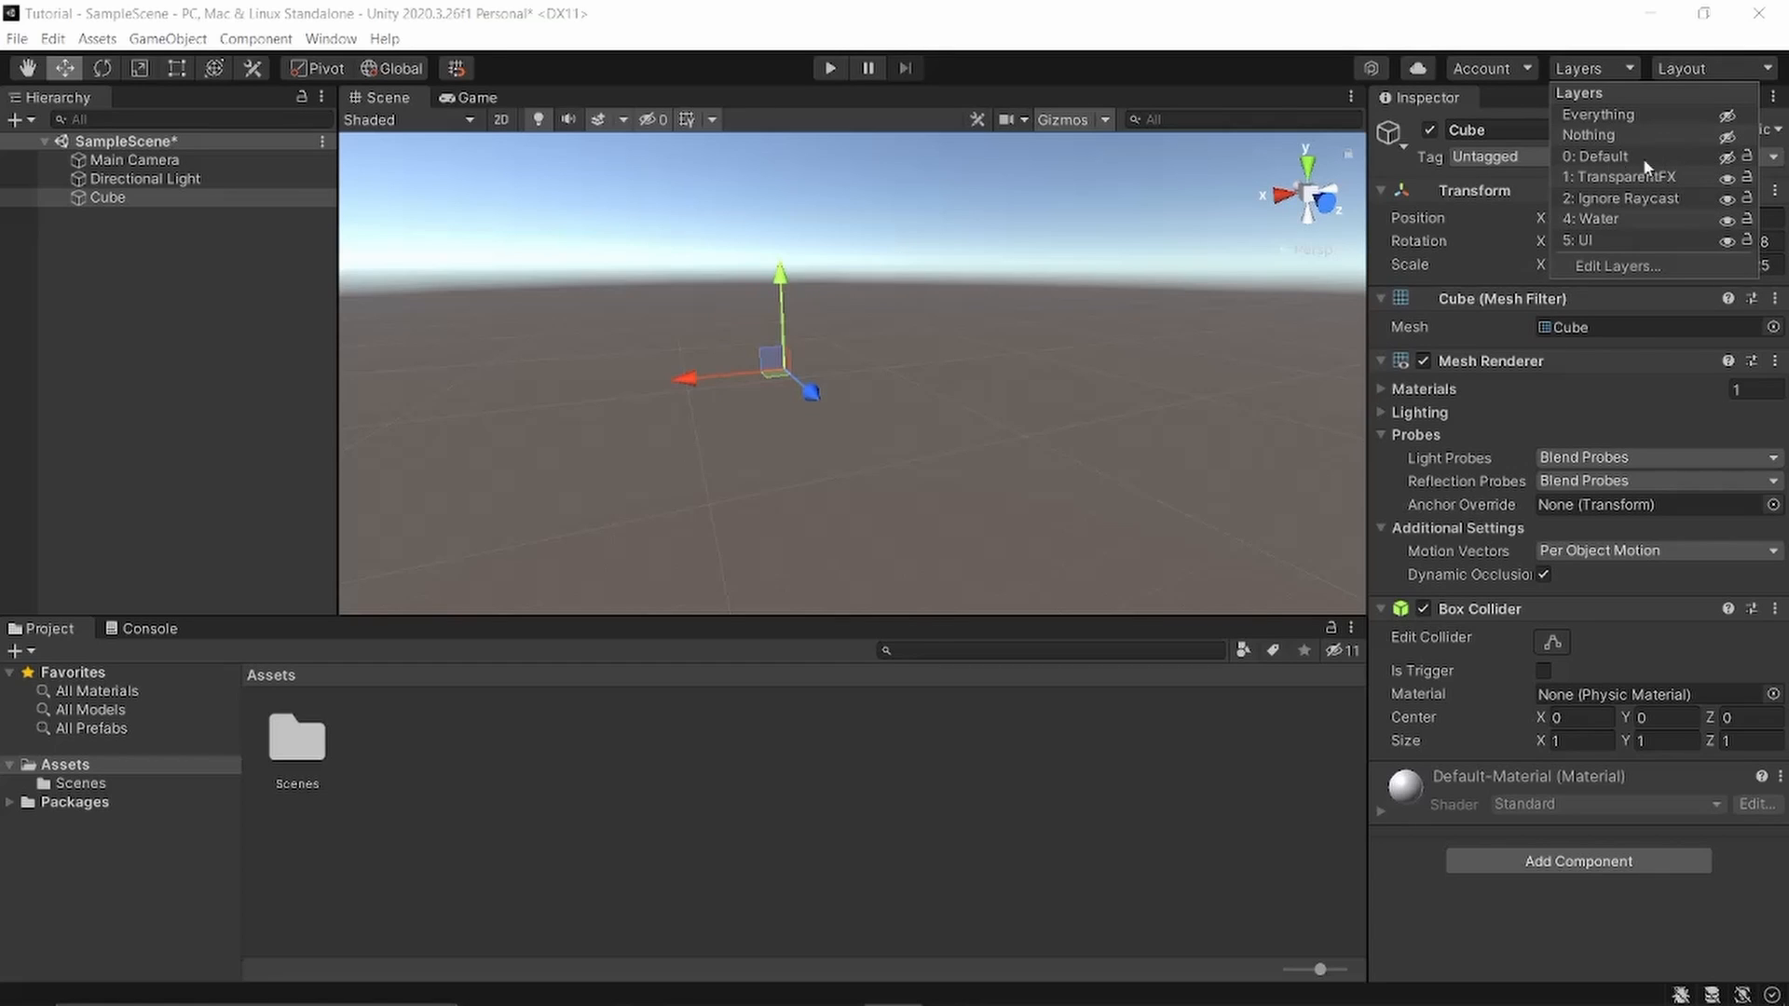
{"action": "left_click", "coordinate": [1726, 157]}
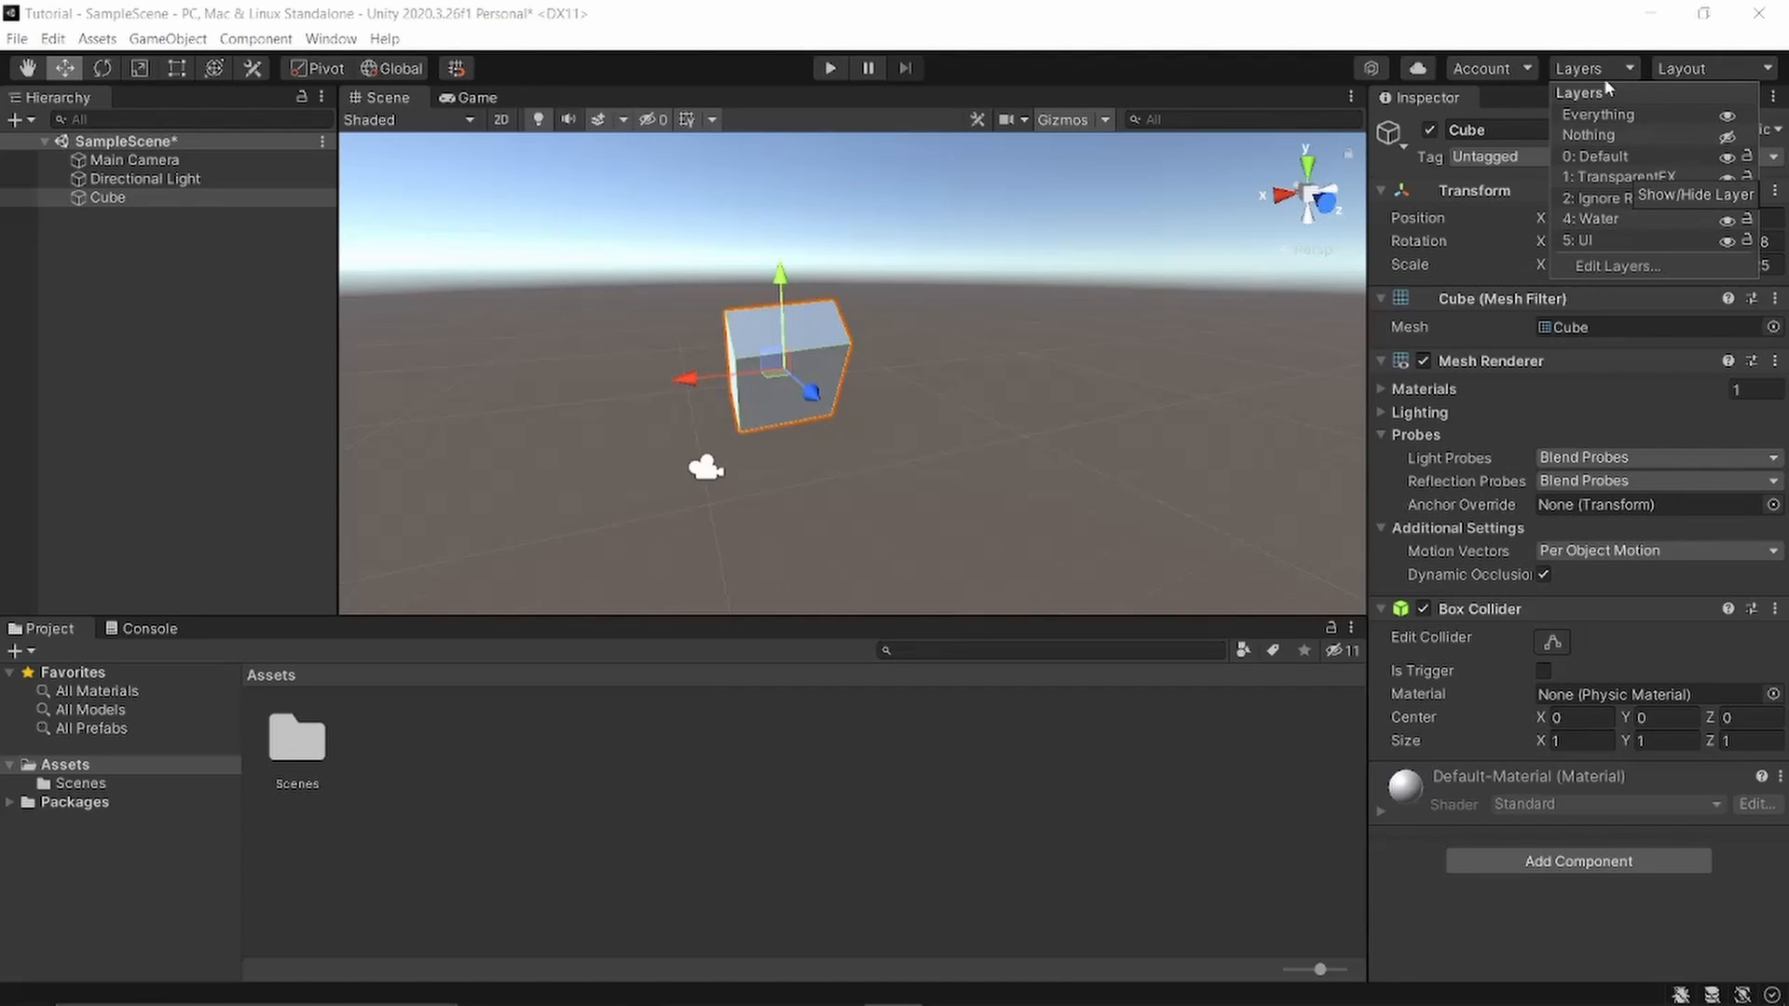
{"action": "left_click", "coordinate": [1249, 154]}
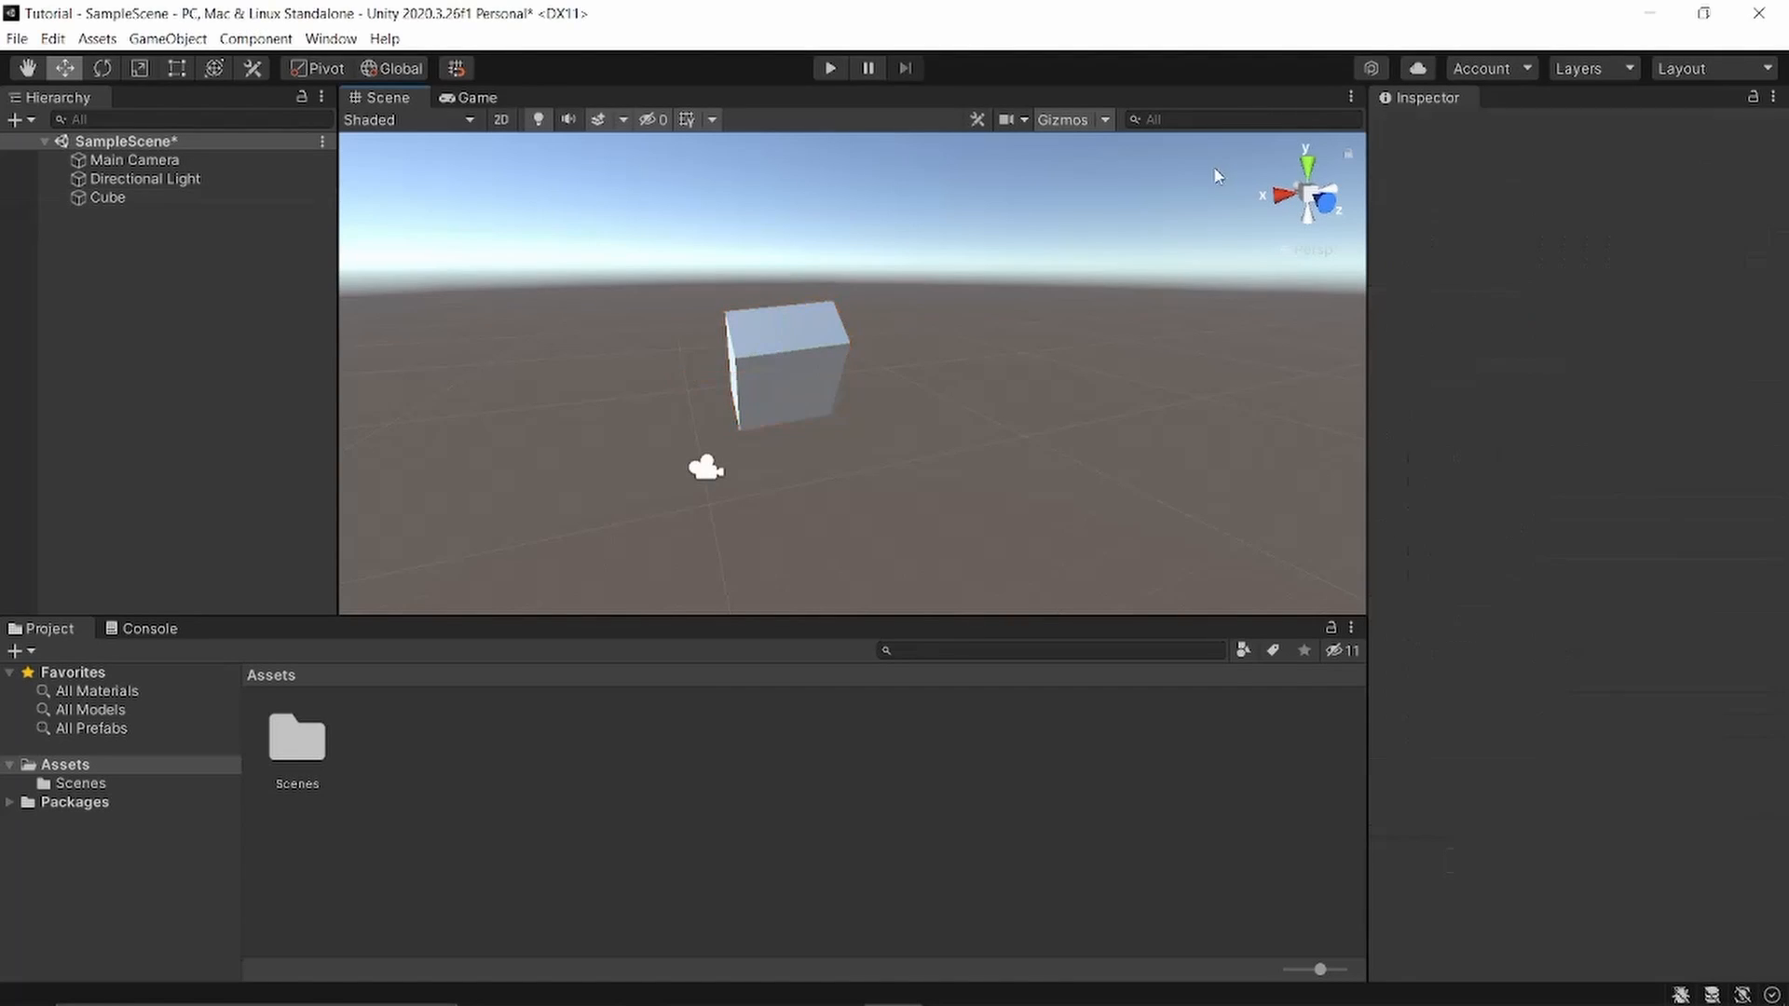
Try the 2 by 3, 4 Split and Tall editor layouts, and return to the Default layout
{"action": "left_click", "coordinate": [1721, 69]}
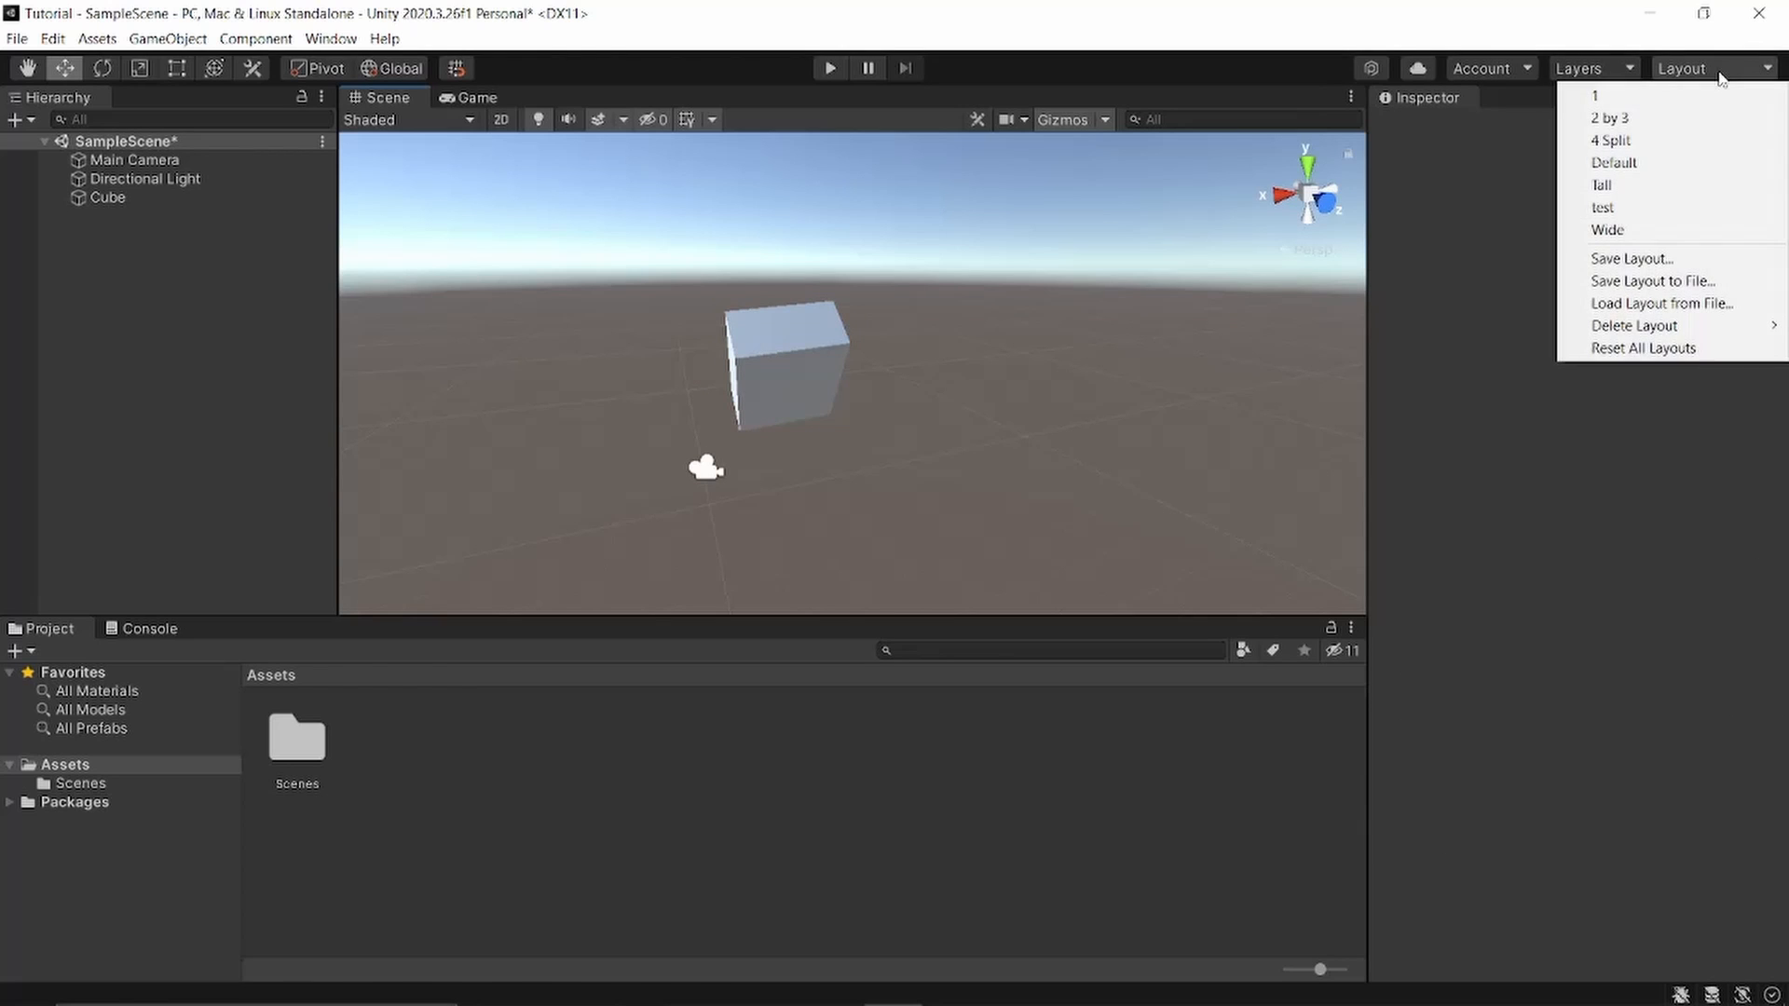
{"action": "left_click", "coordinate": [1631, 117]}
{"action": "left_click", "coordinate": [1696, 70]}
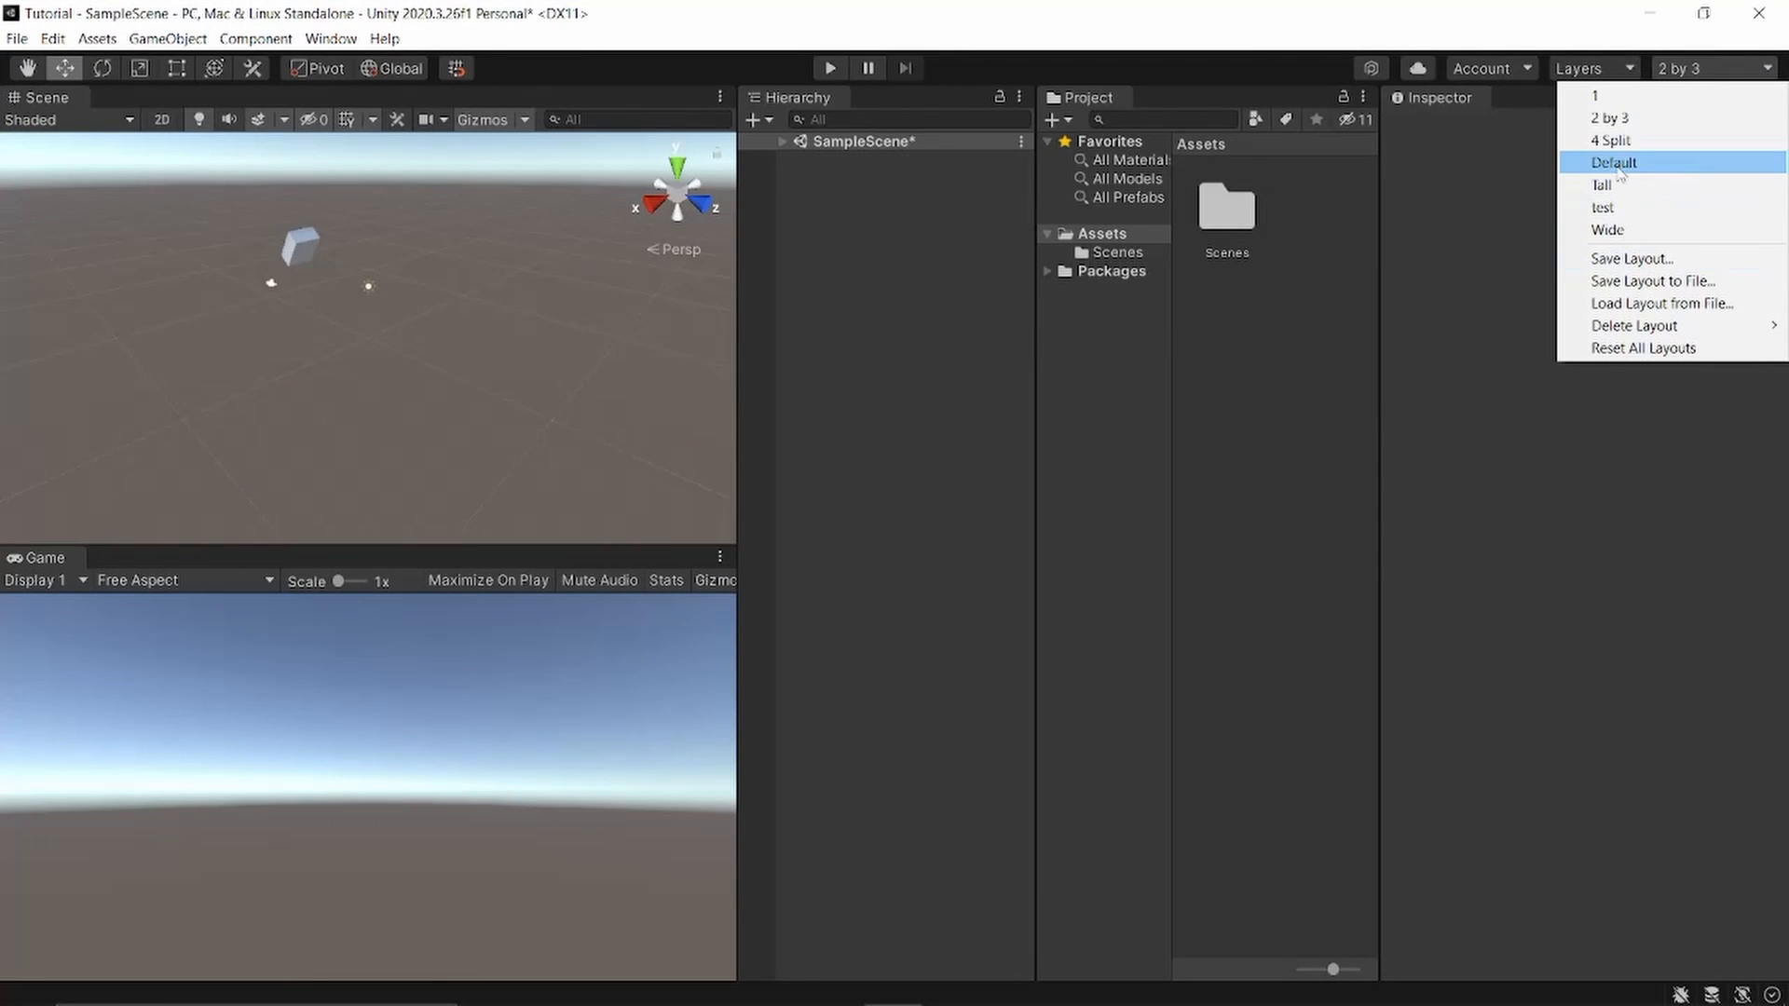
{"action": "left_click", "coordinate": [1619, 141]}
{"action": "left_click", "coordinate": [1691, 70]}
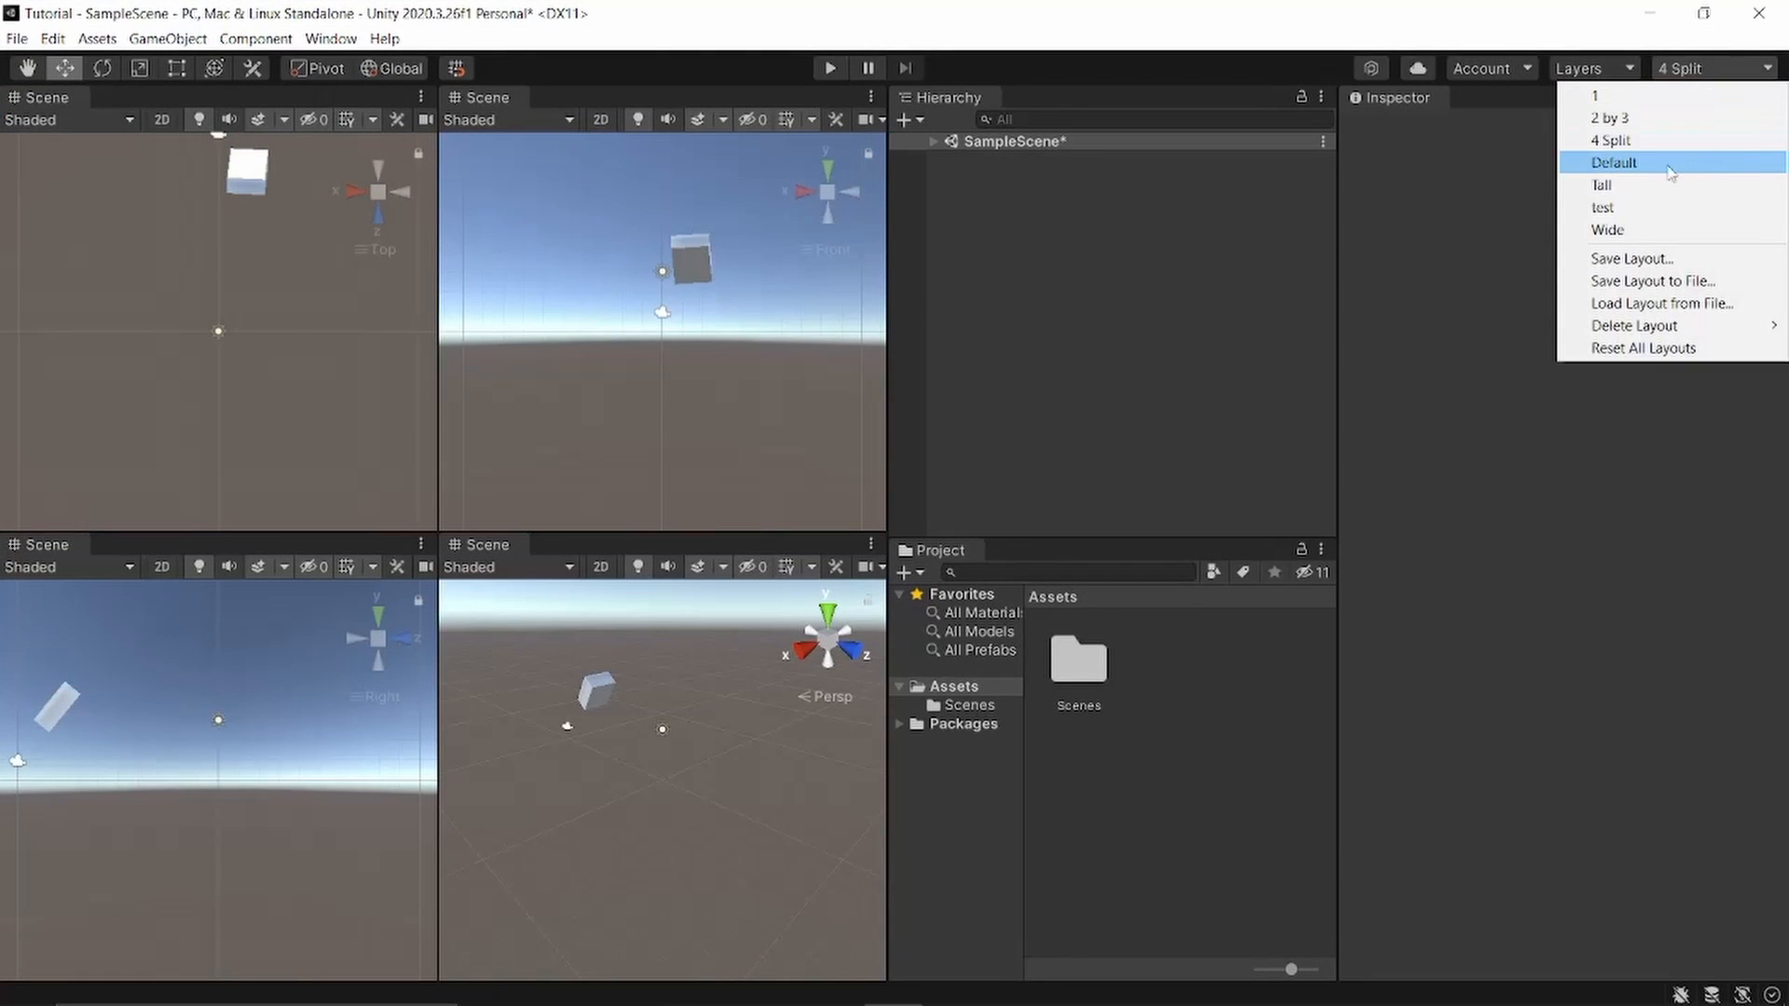
{"action": "left_click", "coordinate": [1668, 182]}
{"action": "left_click", "coordinate": [1749, 72]}
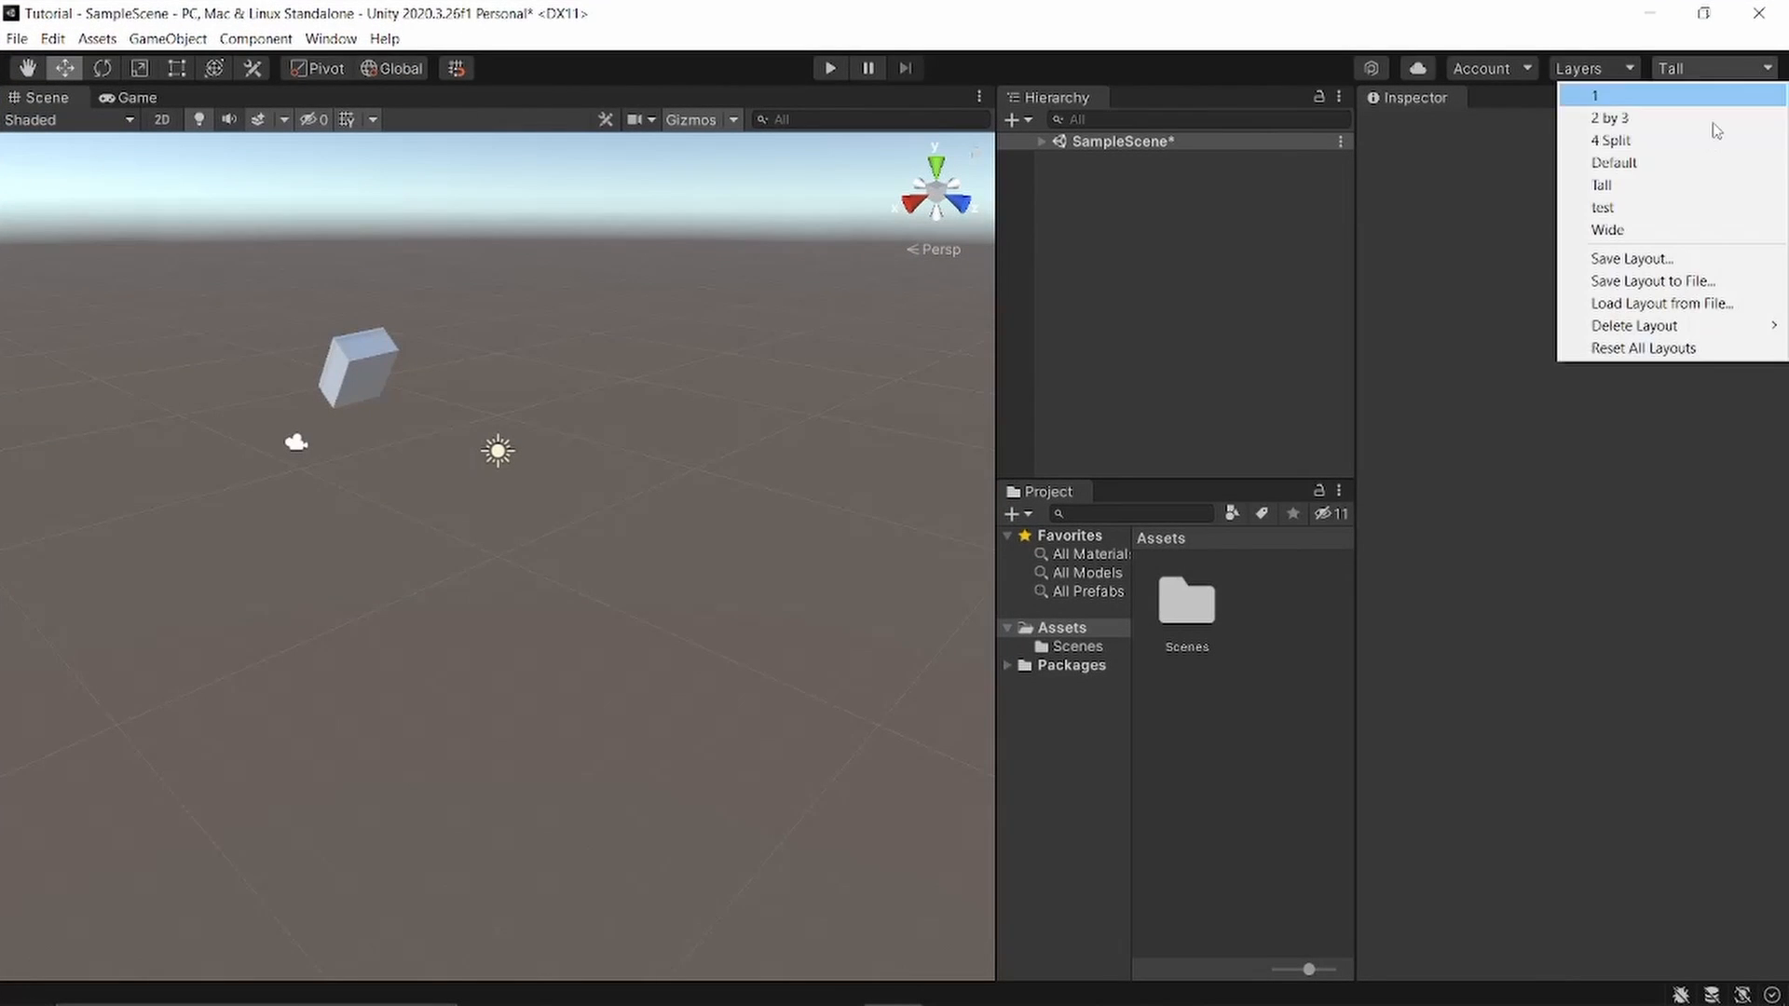
{"action": "left_click", "coordinate": [1660, 165]}
Widen the Inspector until it fills about two thirds of the editor window
{"action": "left_click_drag", "start_coordinate": [1365, 312], "coordinate": [1241, 317]}
{"action": "left_click", "coordinate": [1211, 551]}
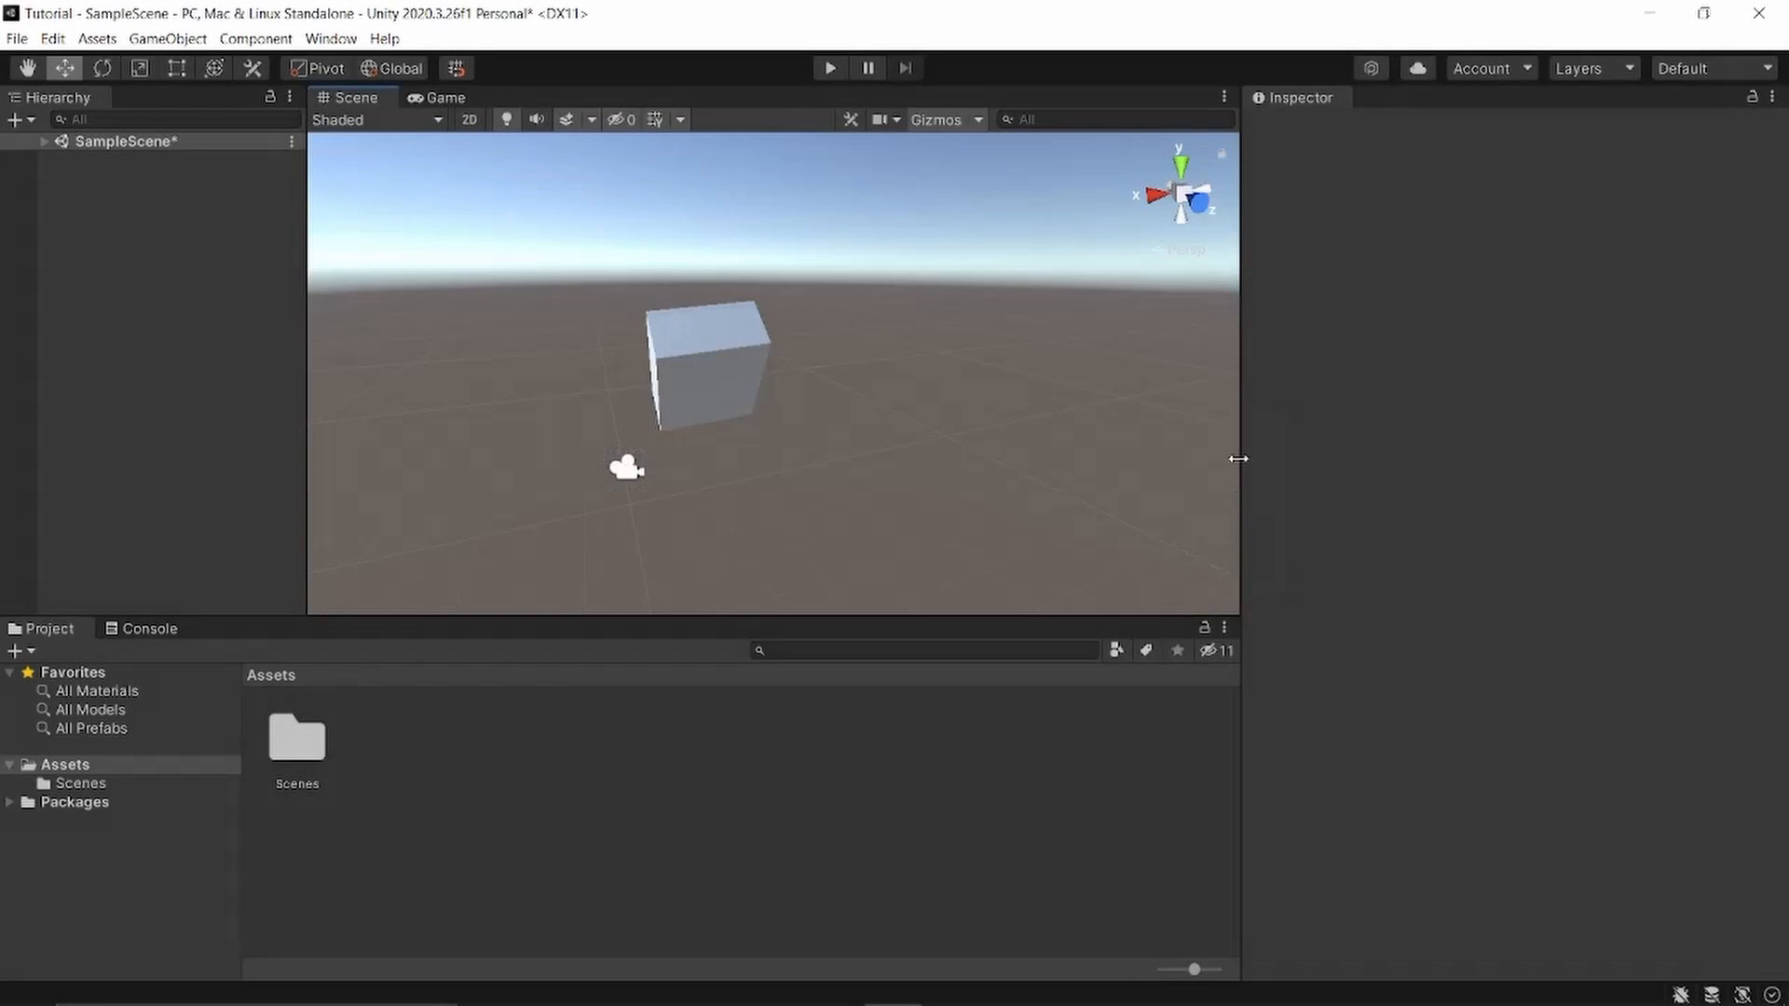
{"action": "left_click_drag", "start_coordinate": [1237, 457], "coordinate": [597, 445]}
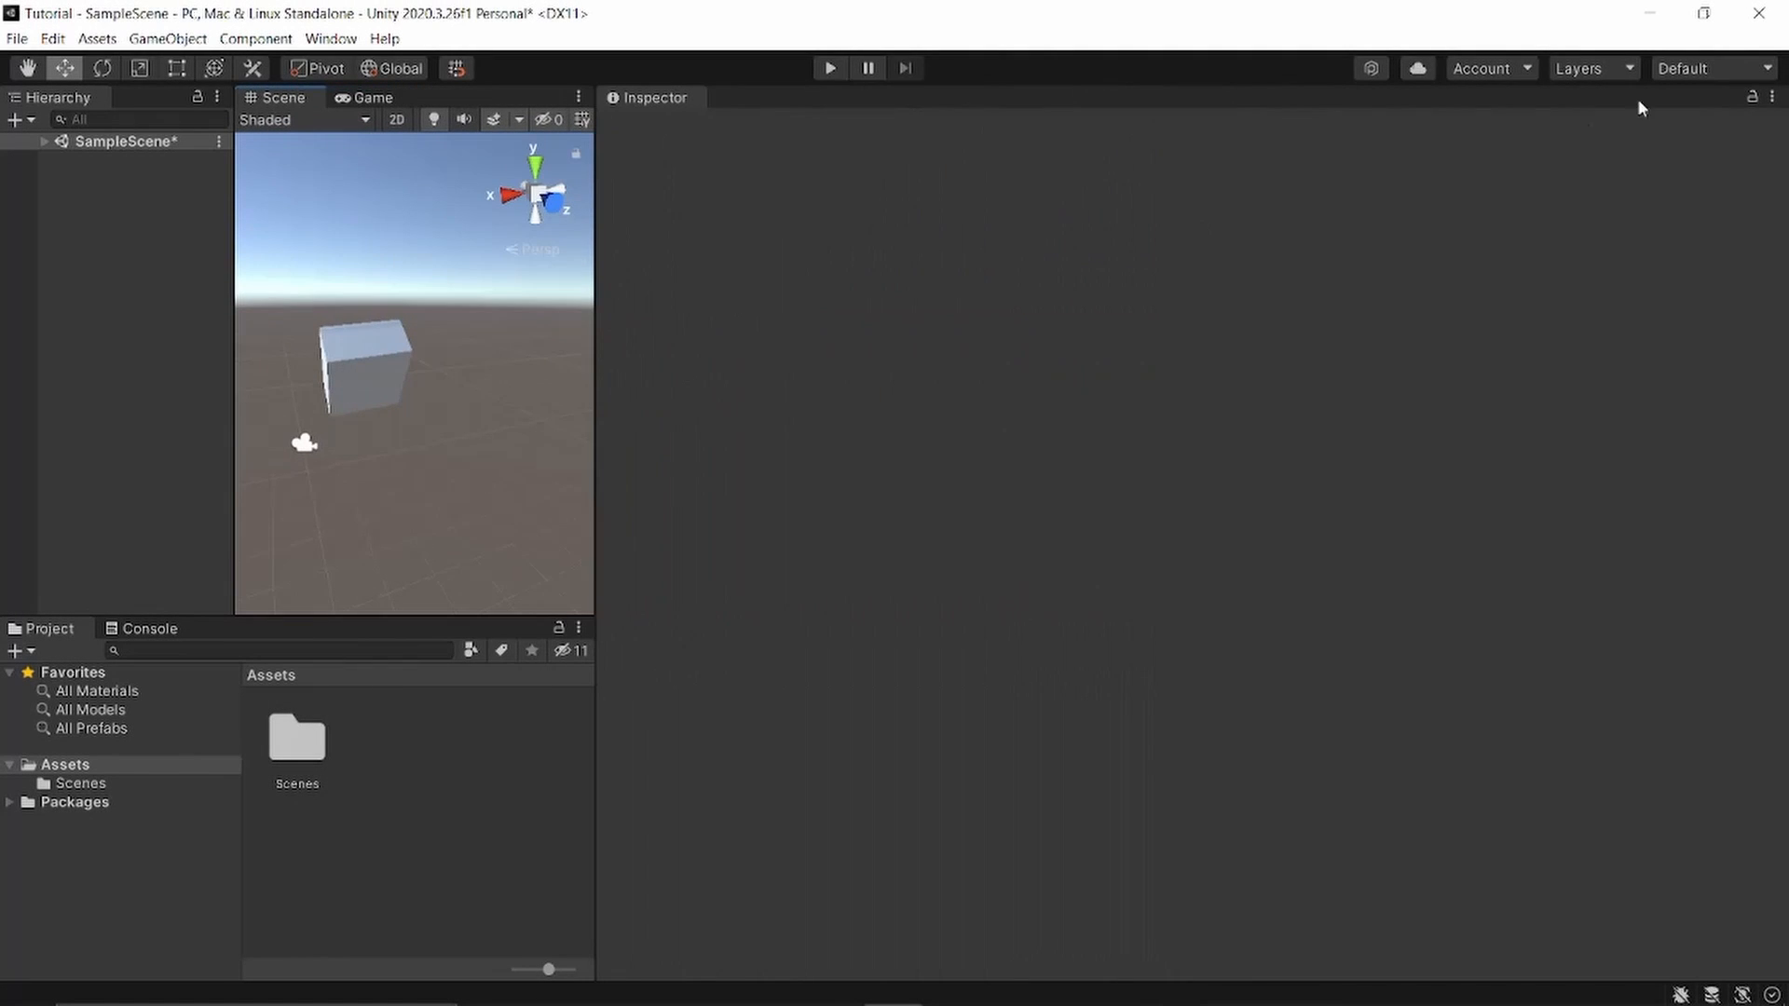
Save the current arrangement as layout "test", overwriting the existing one, and switch back to the Default layout
{"action": "left_click", "coordinate": [1720, 62]}
{"action": "left_click", "coordinate": [1619, 261]}
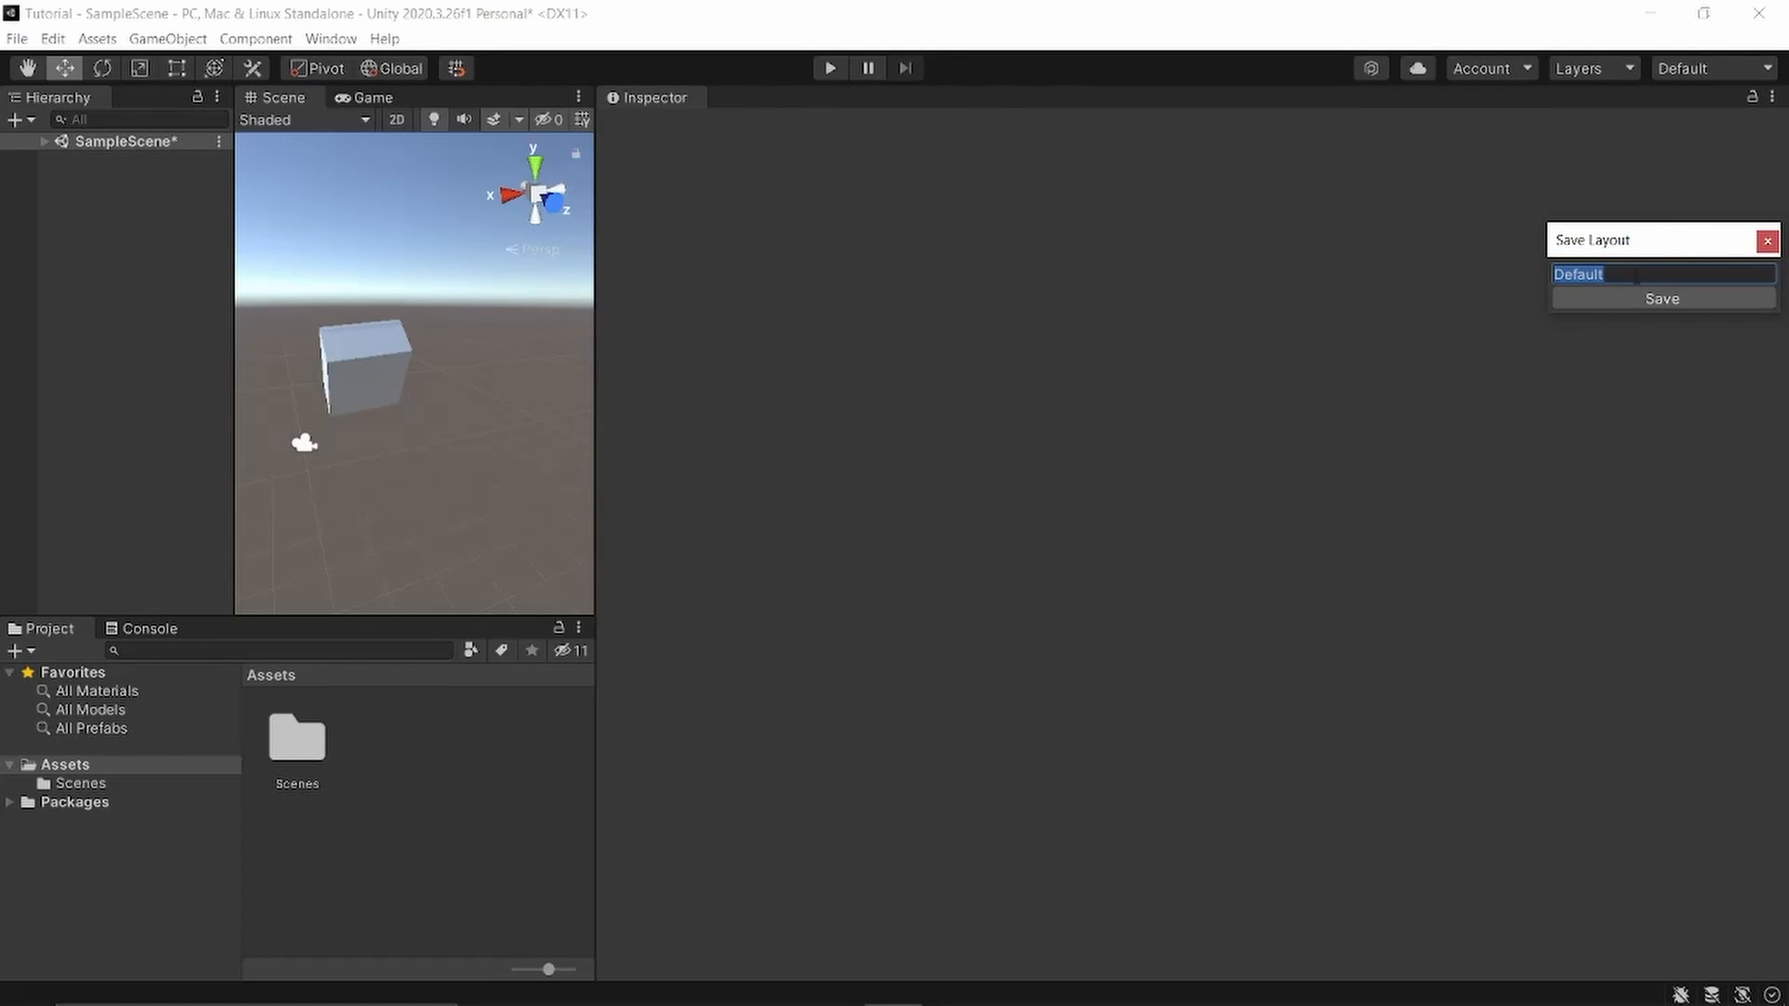
{"action": "type", "text": "test"}
{"action": "left_click", "coordinate": [1662, 298]}
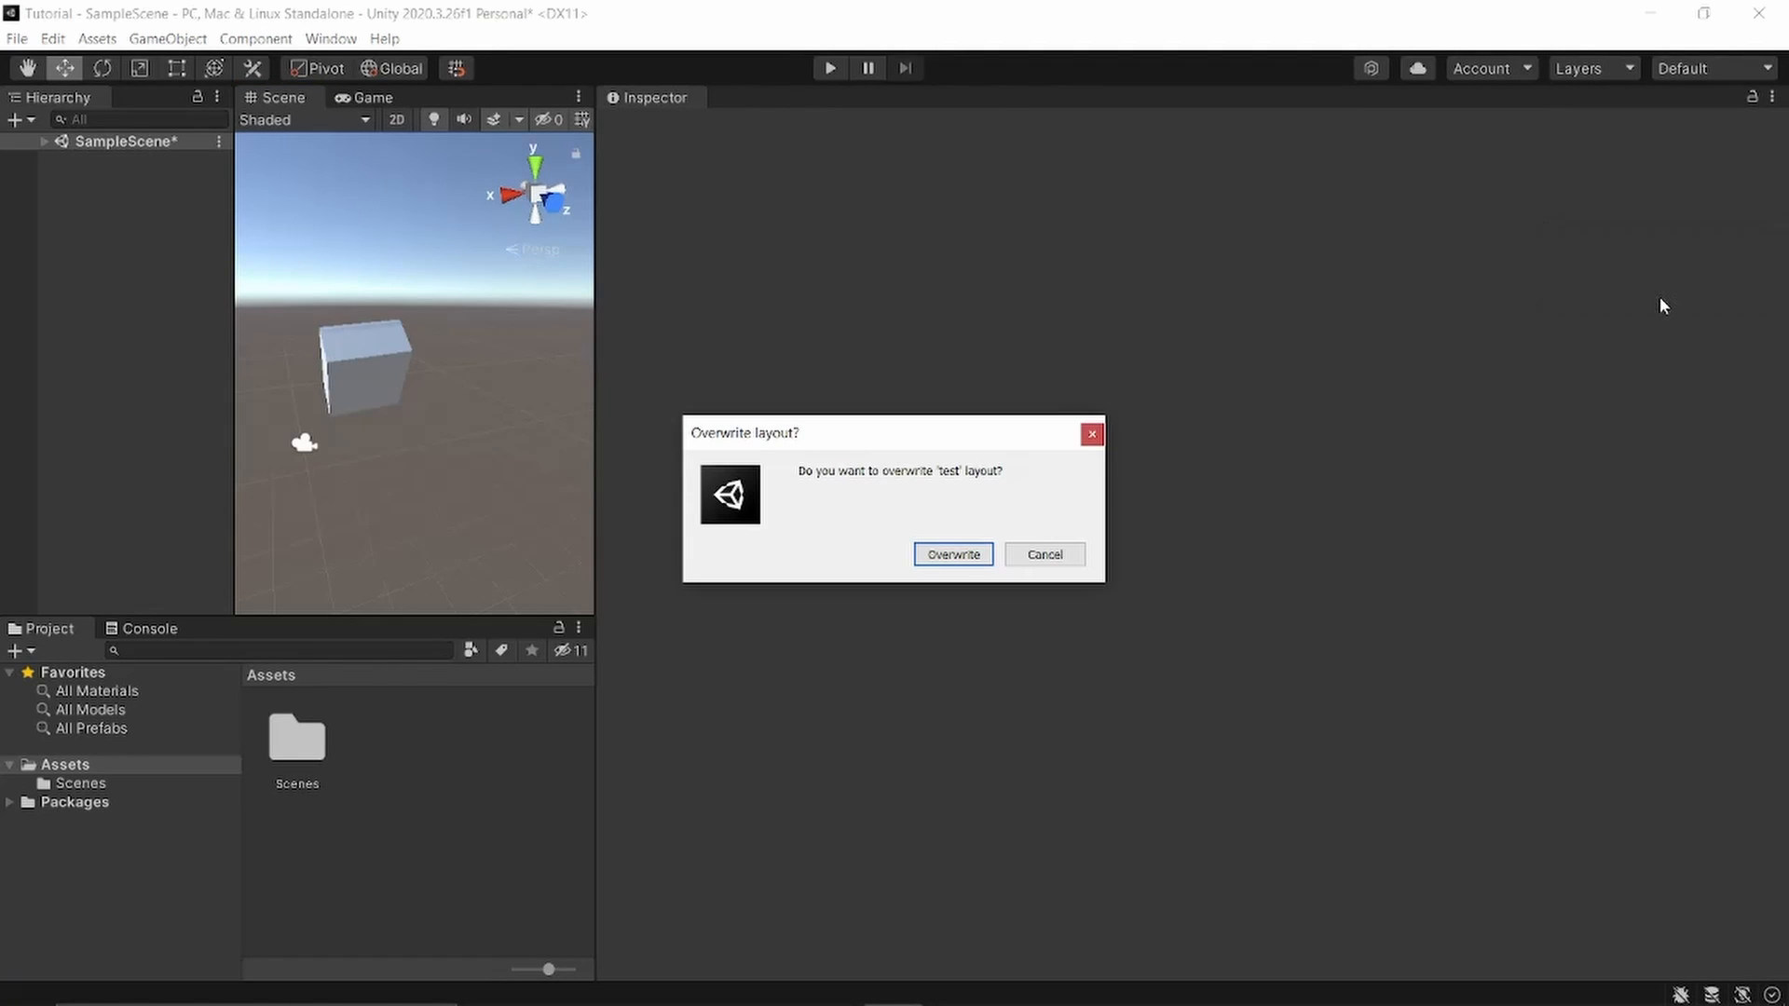
{"action": "left_click", "coordinate": [959, 554]}
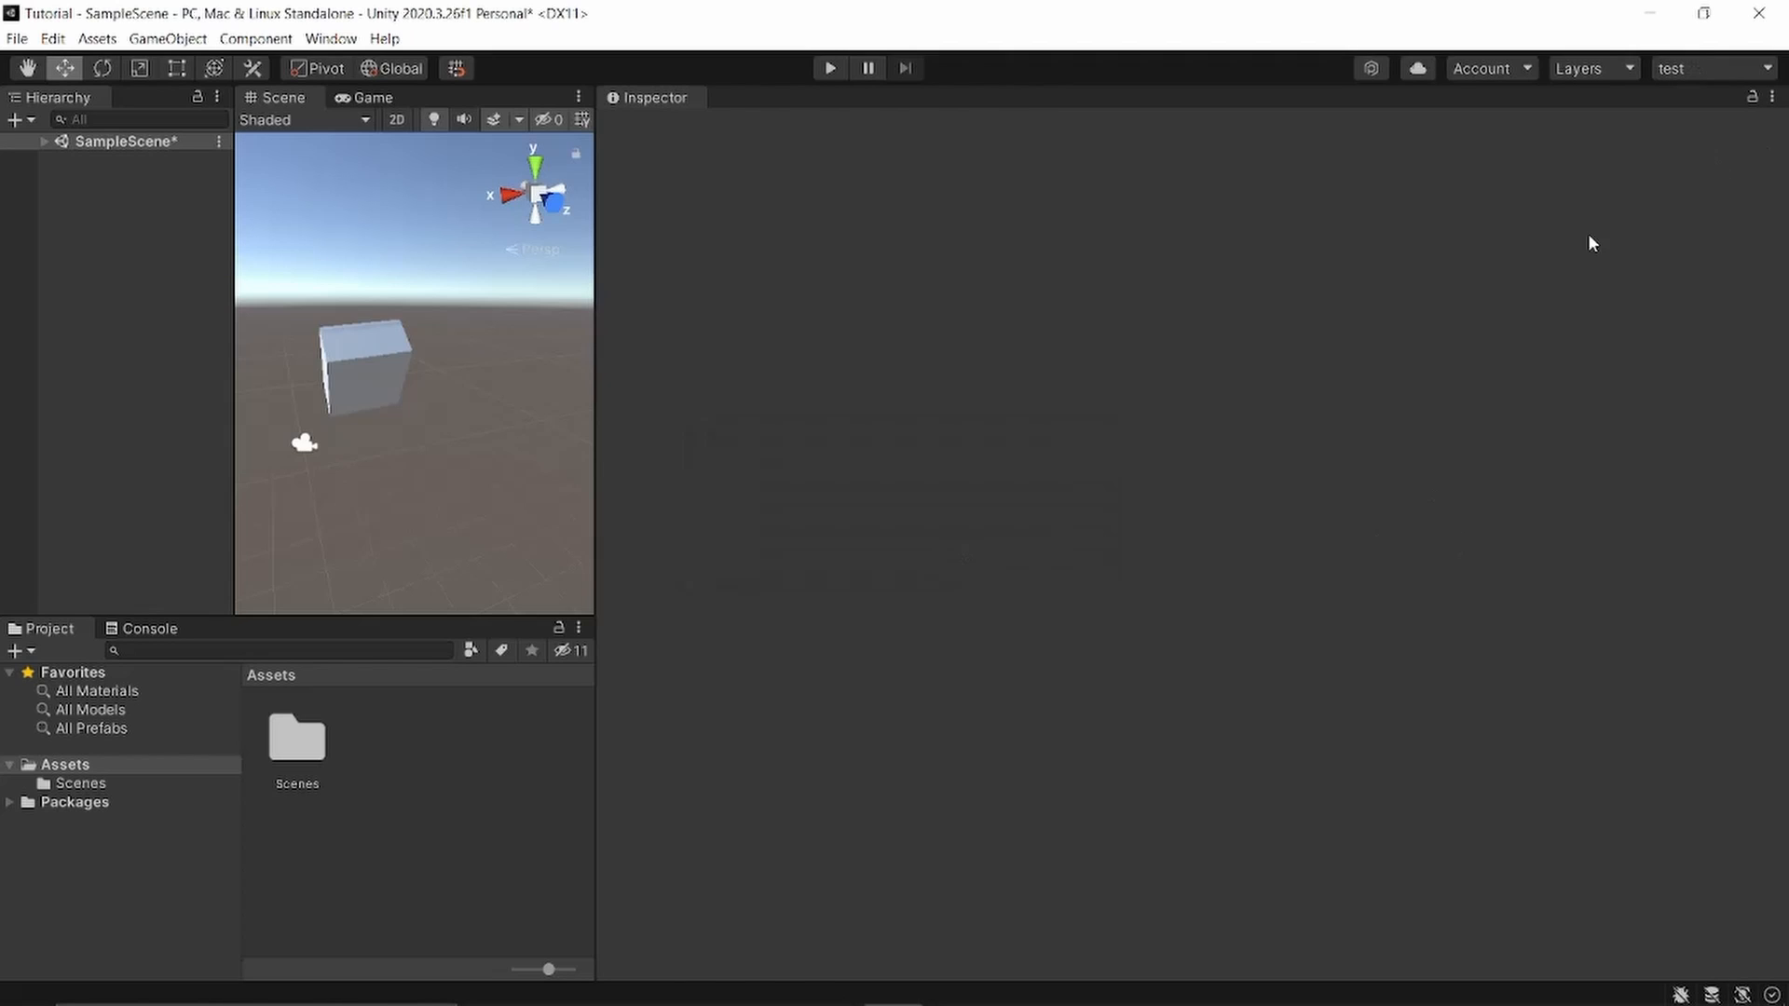
{"action": "left_click", "coordinate": [1714, 68]}
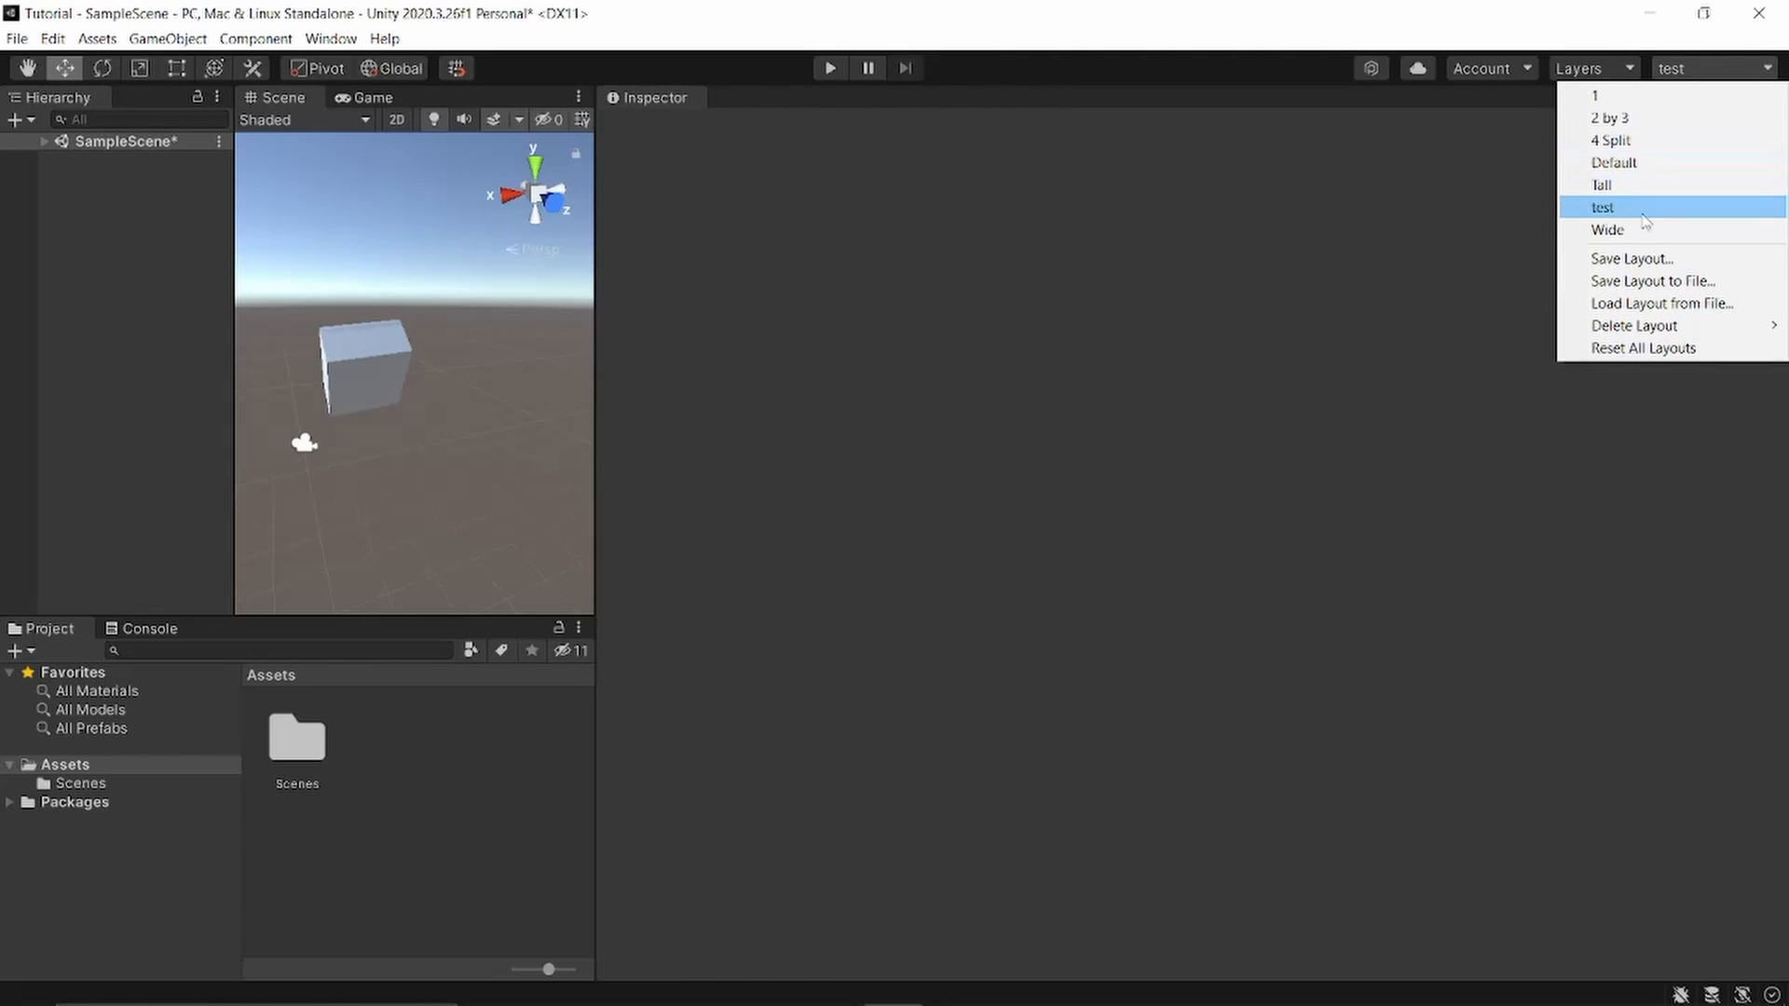
{"action": "left_click", "coordinate": [1627, 168]}
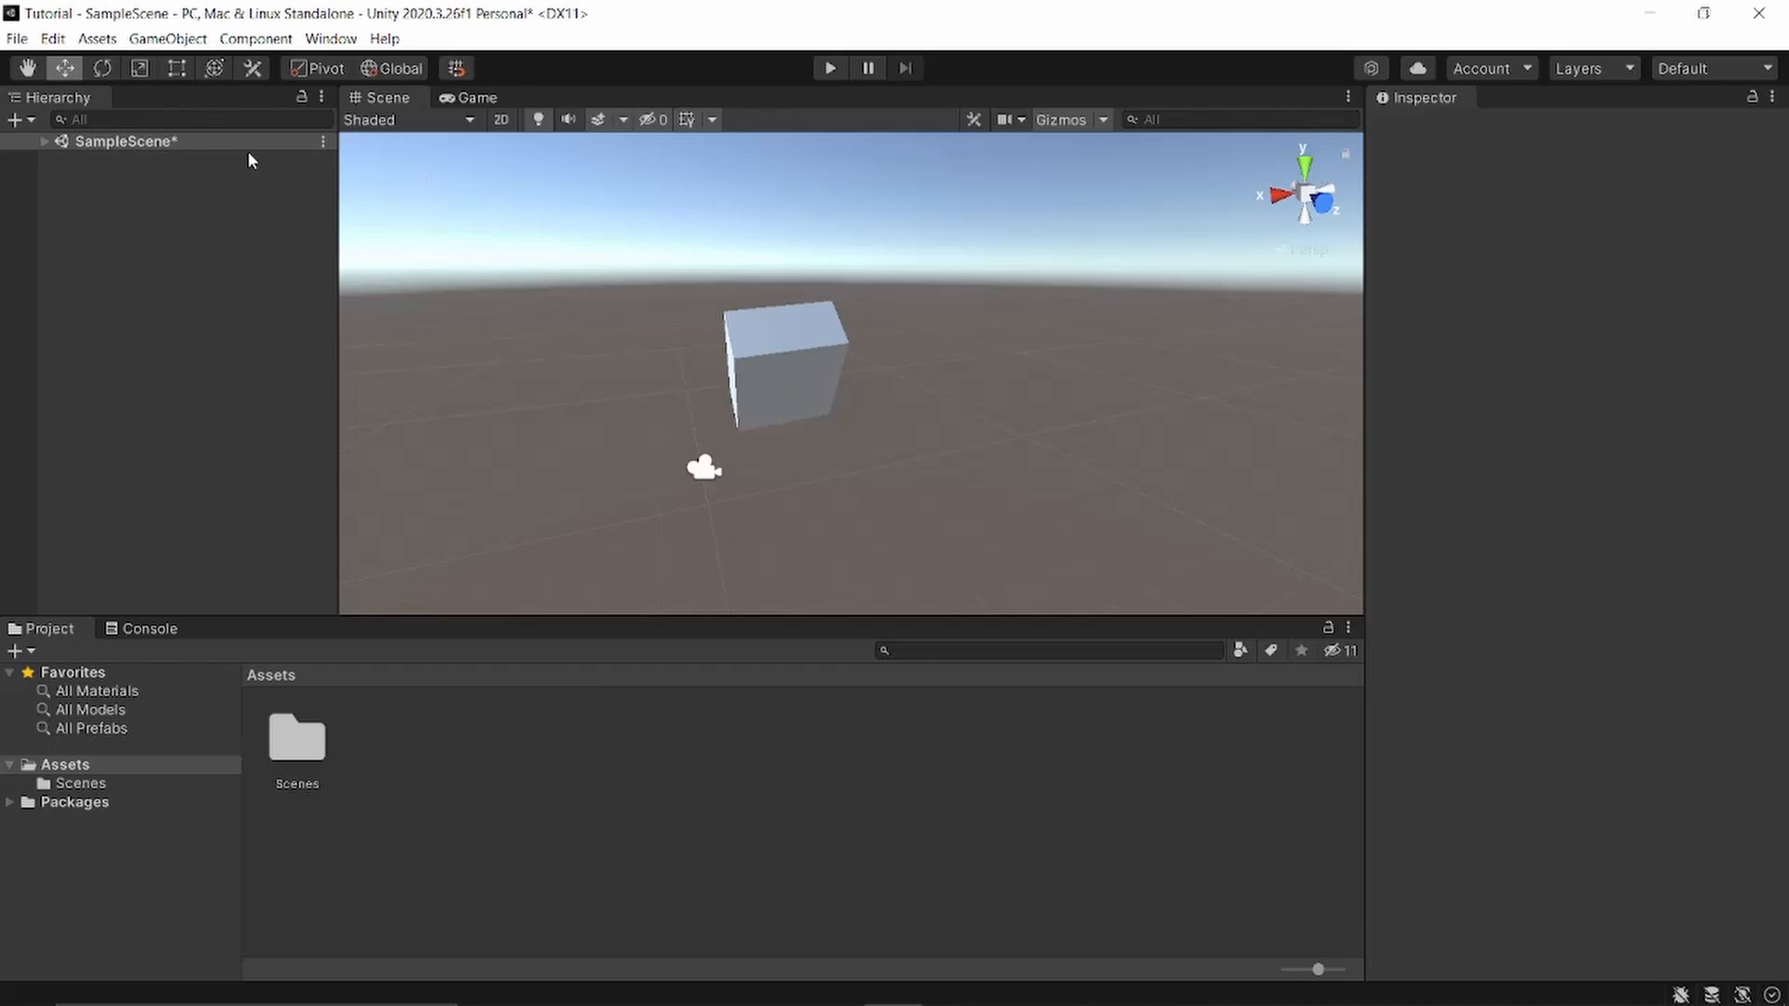
Preview the scene in the Game view by starting, pausing and stopping play mode, and return to the Scene view
{"action": "left_click", "coordinate": [456, 99]}
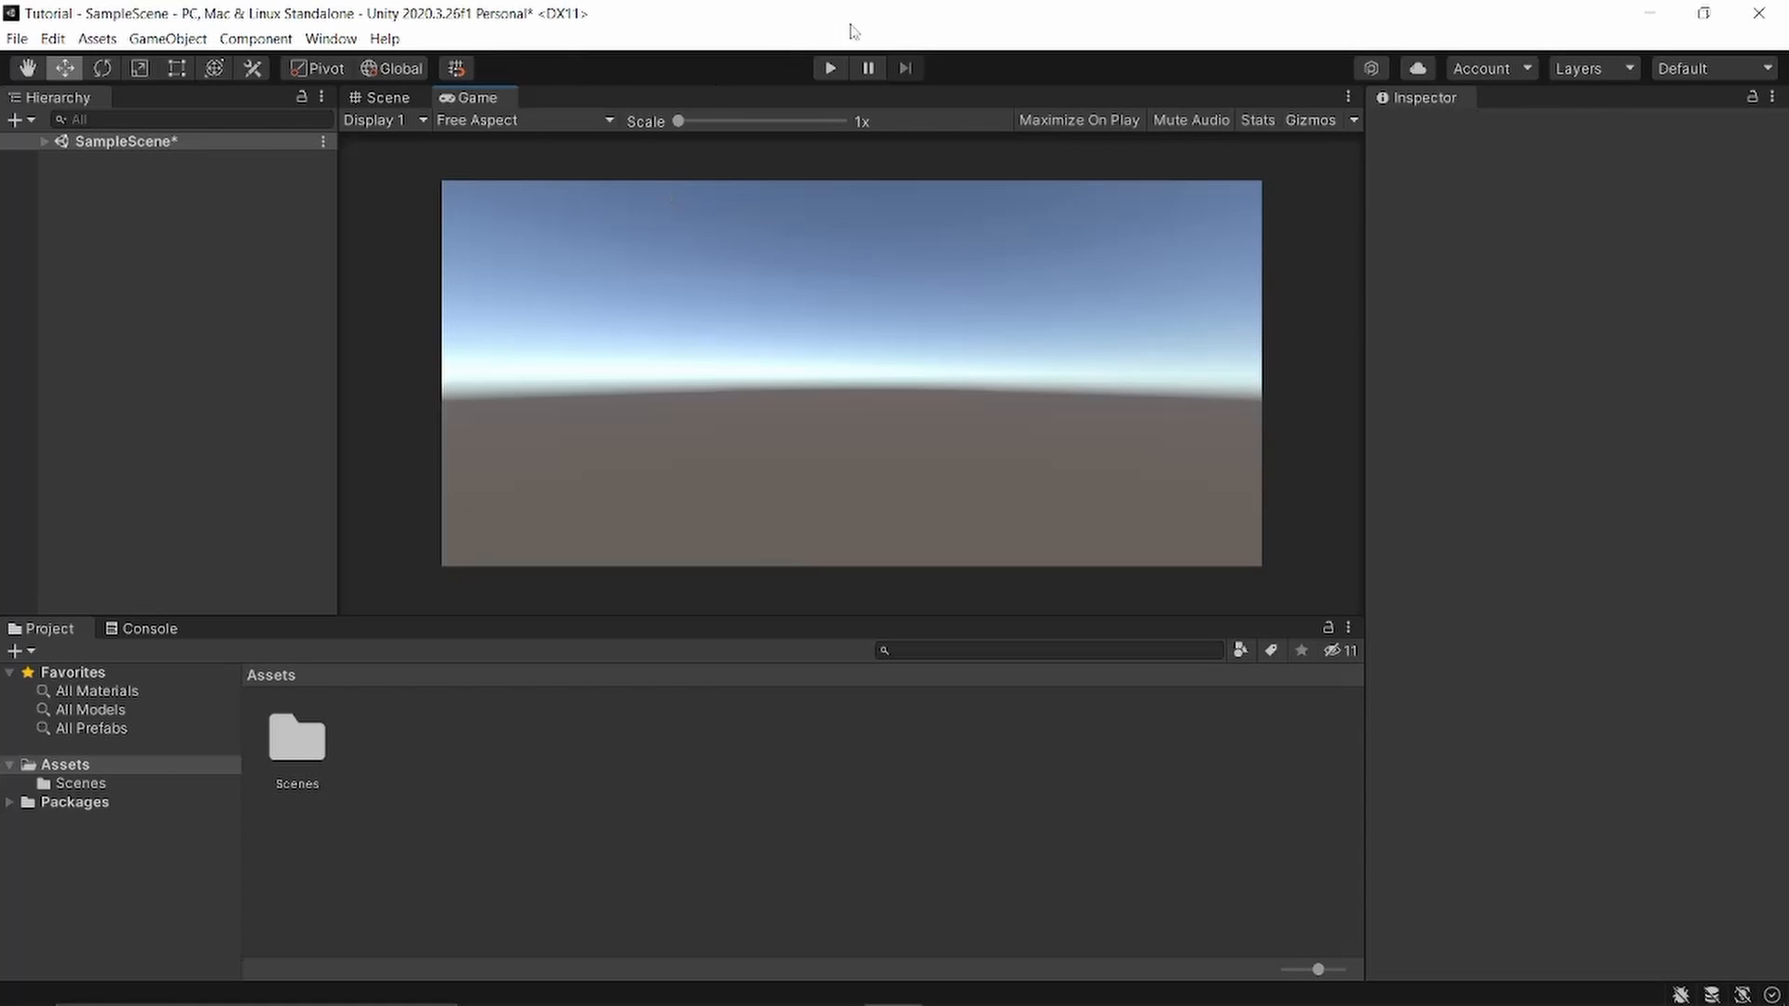
{"action": "left_click", "coordinate": [830, 69]}
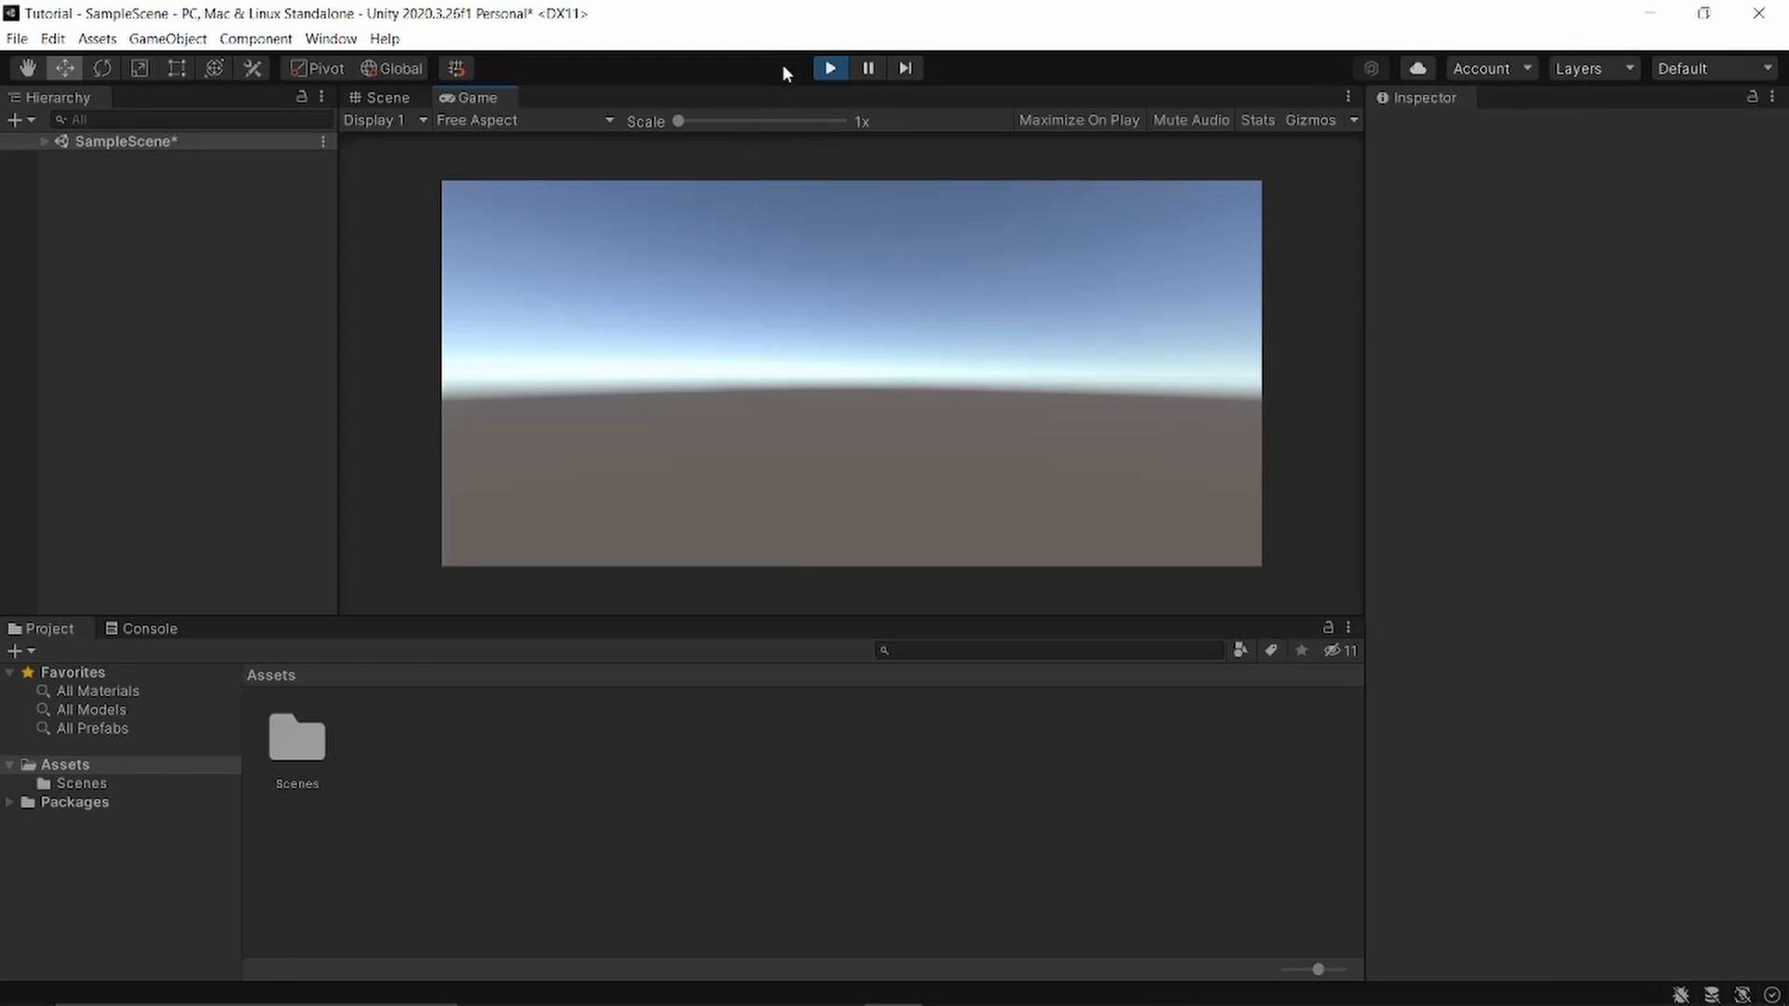
{"action": "left_click", "coordinate": [869, 70]}
{"action": "left_click", "coordinate": [829, 70]}
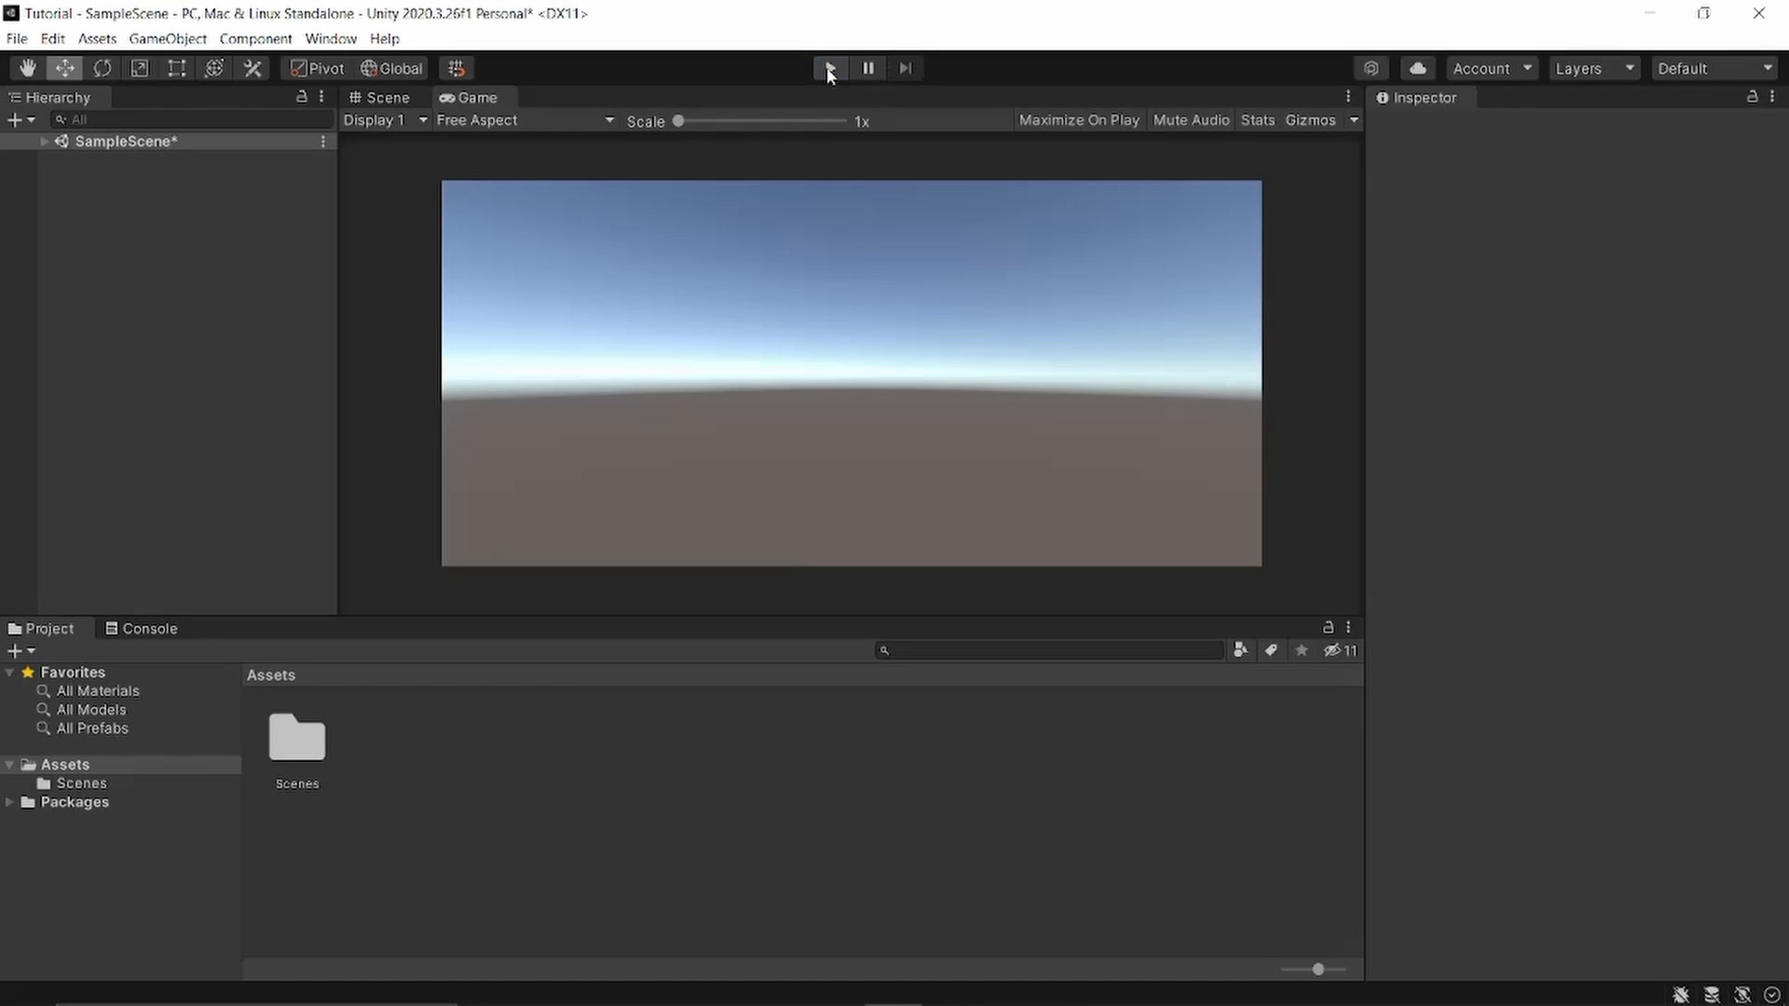
{"action": "left_click", "coordinate": [400, 99]}
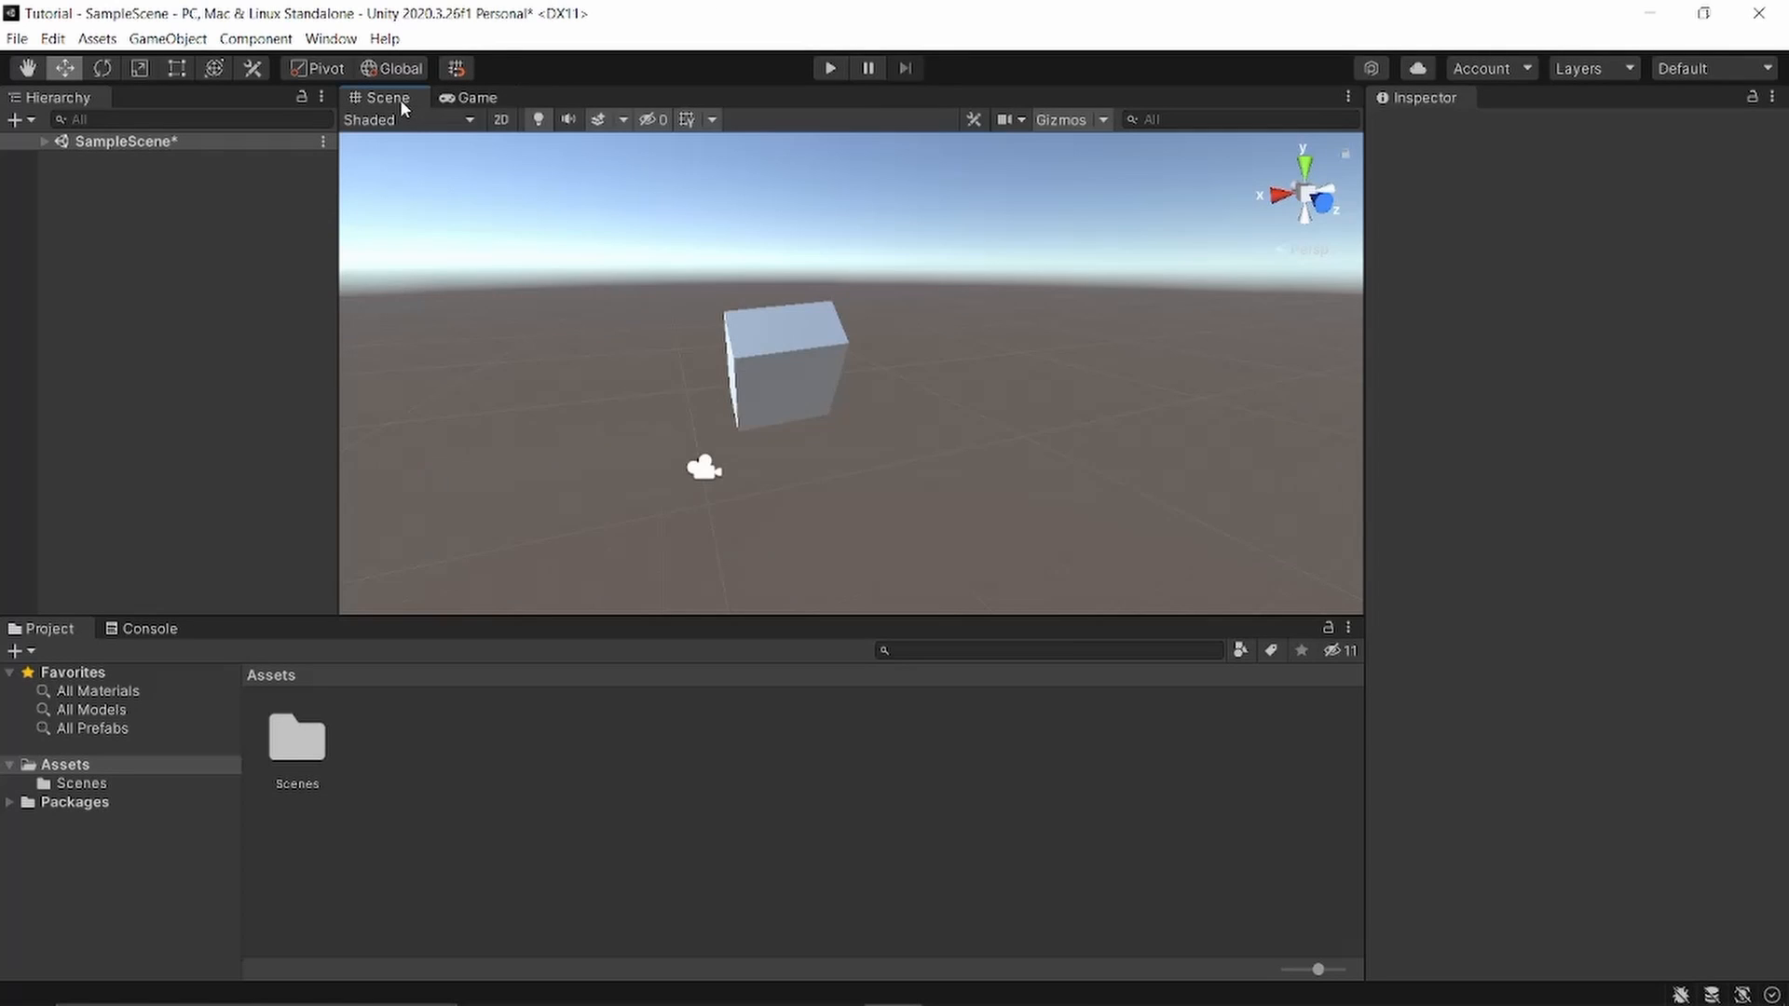
Create a folder in the project's Assets, keeping its default name
{"action": "left_click", "coordinate": [57, 632]}
{"action": "right_click", "coordinate": [450, 748]}
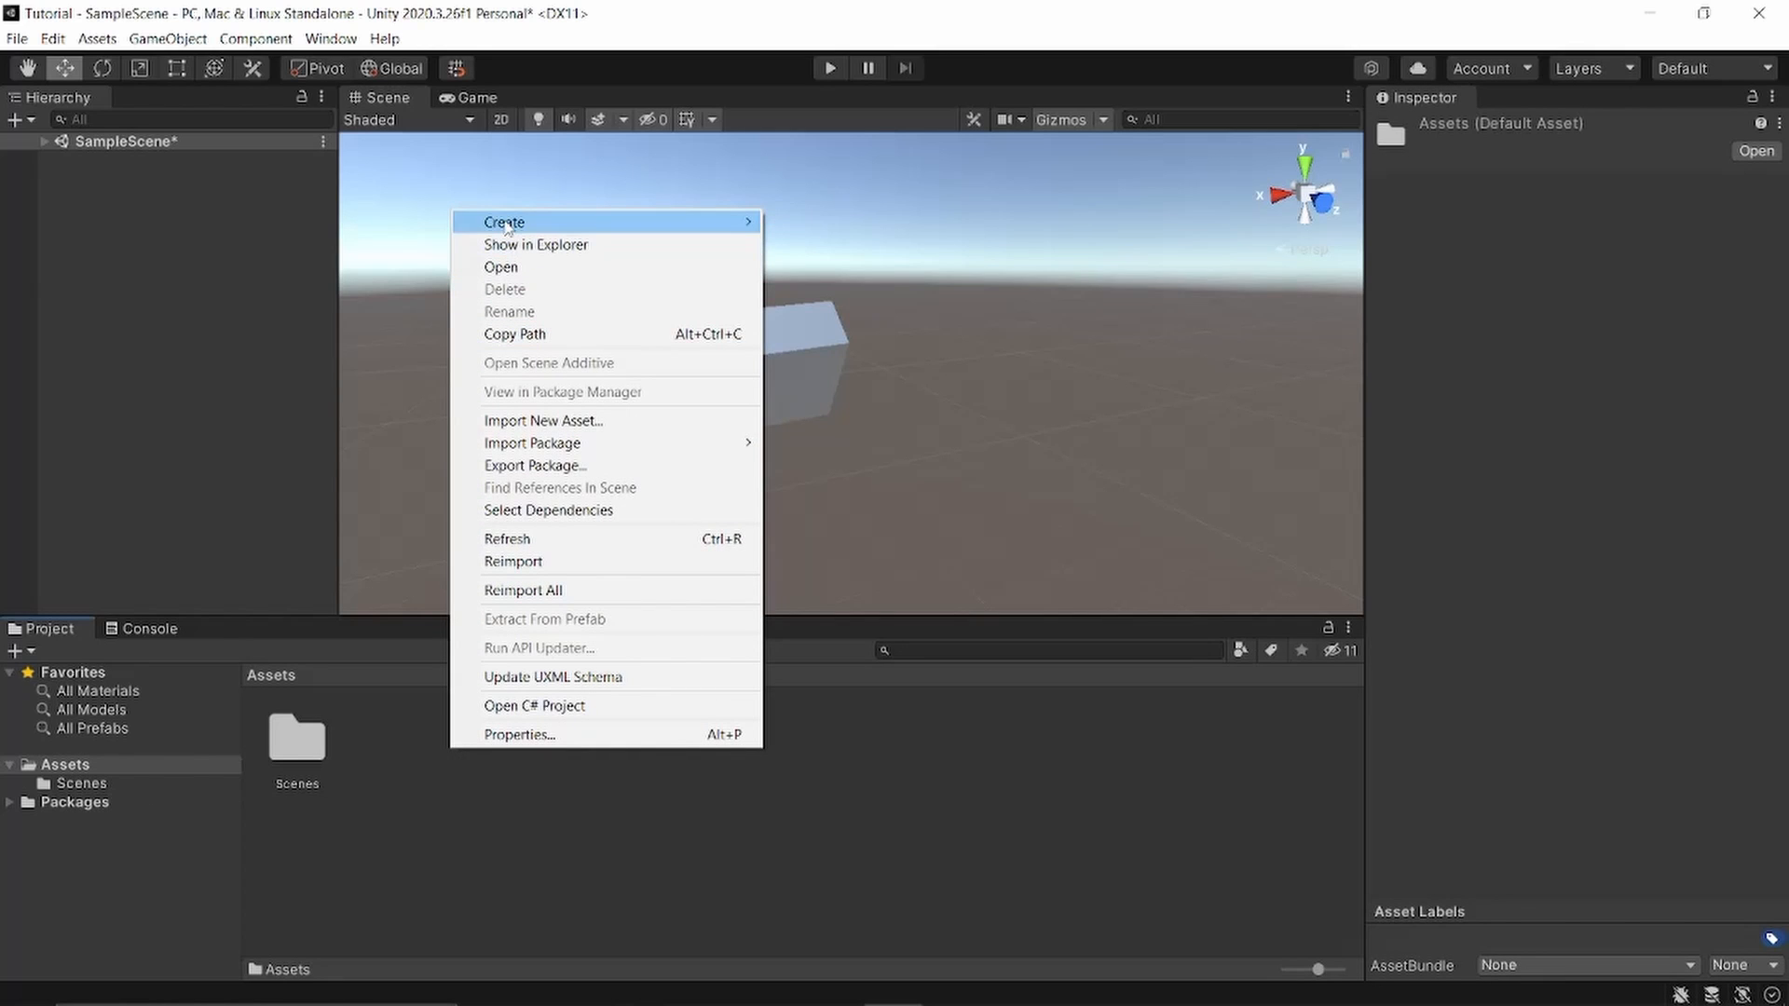
{"action": "mouse_move", "coordinate": [511, 222]}
{"action": "left_click", "coordinate": [834, 199]}
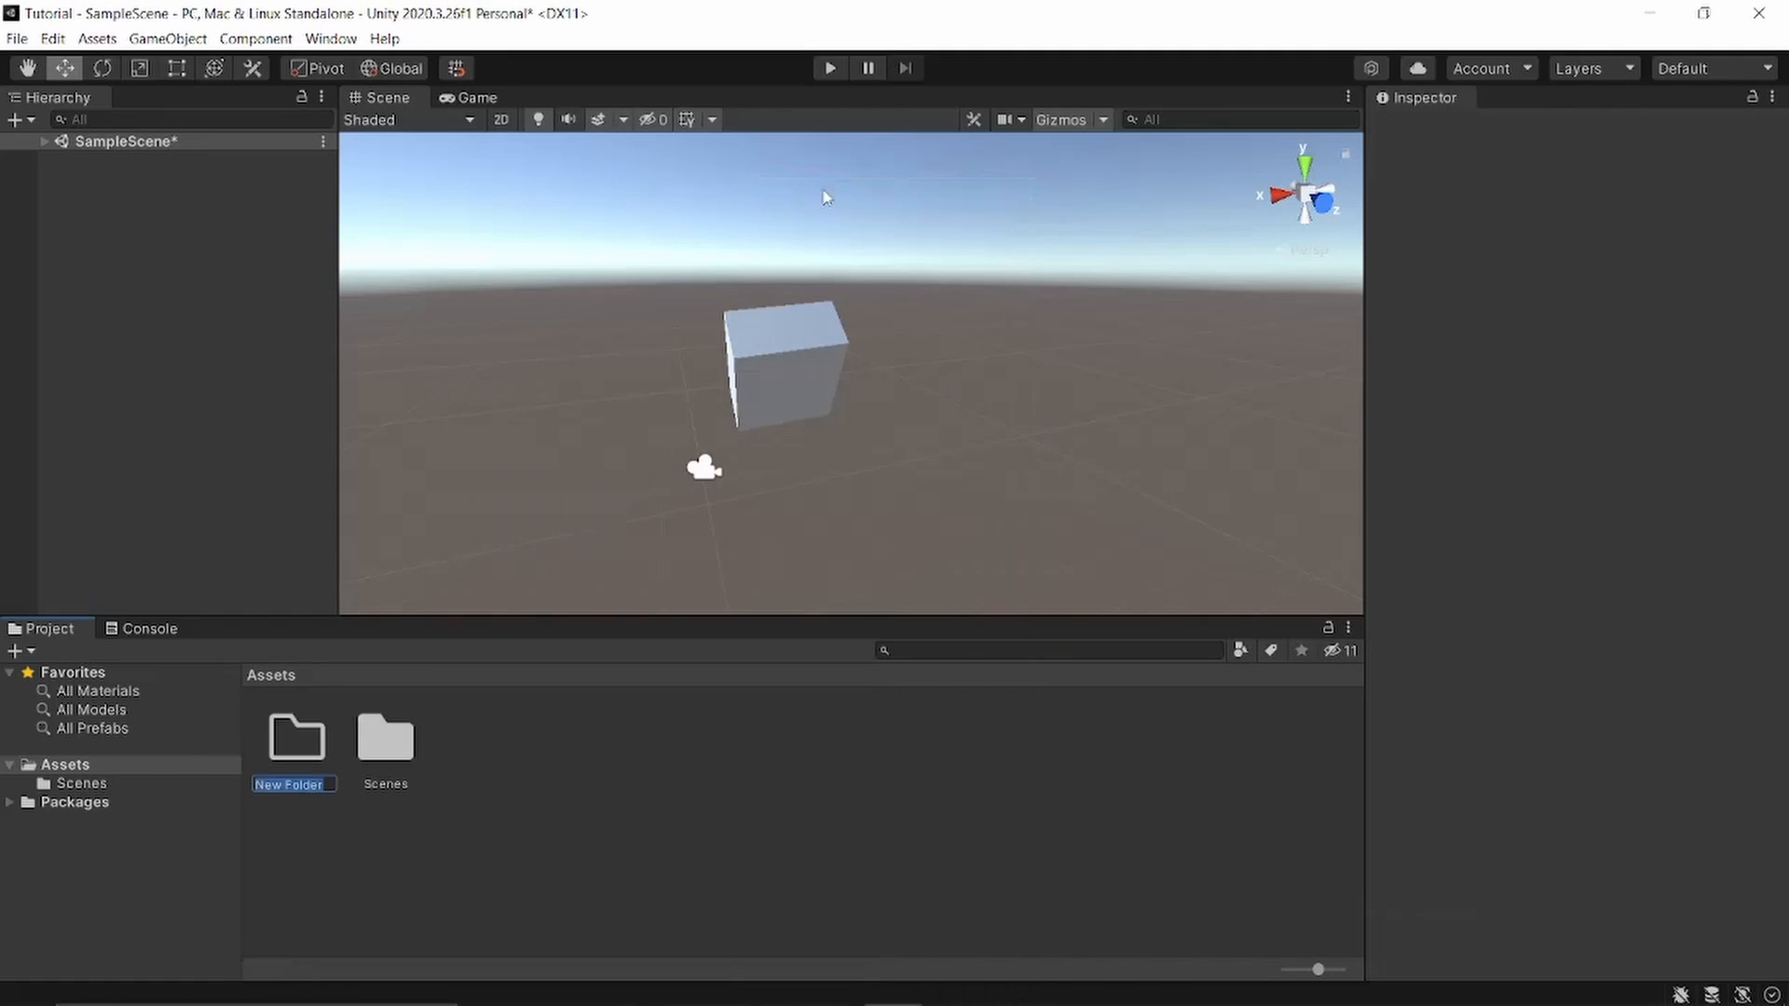
{"action": "key", "text": "Return"}
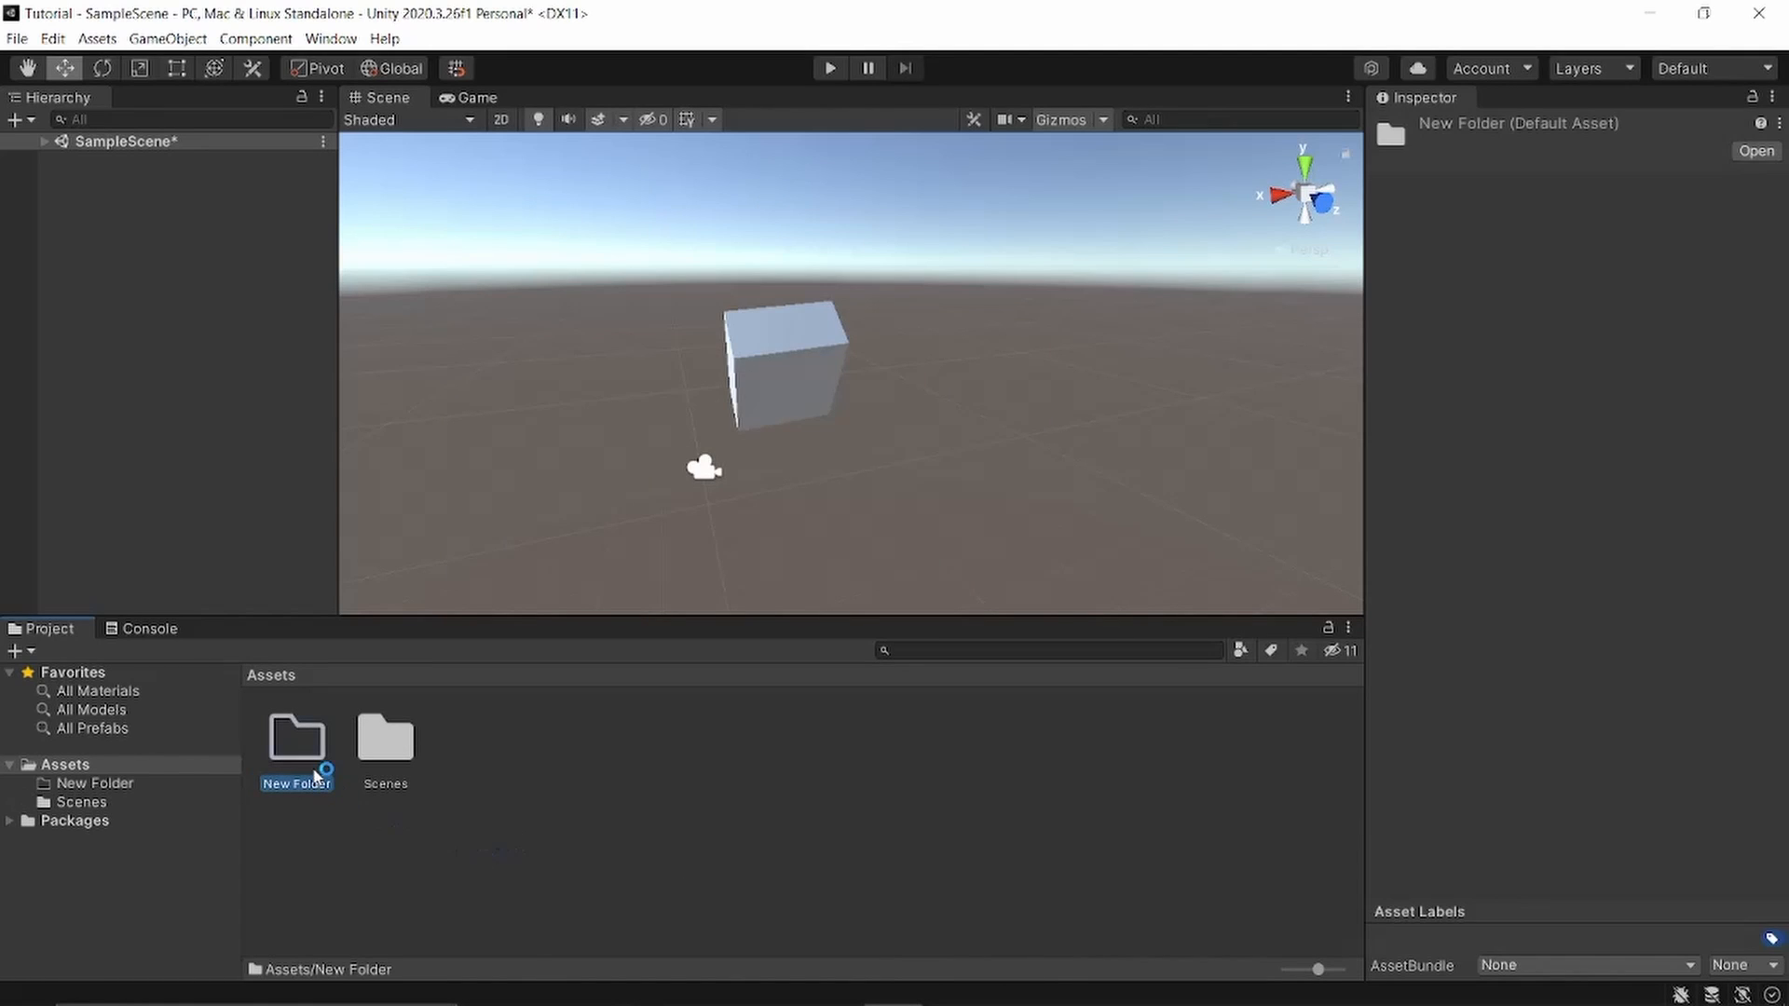
Open the empty new folder and look through the asset types that can be created in it
{"action": "double_click", "coordinate": [312, 750]}
{"action": "right_click", "coordinate": [314, 749]}
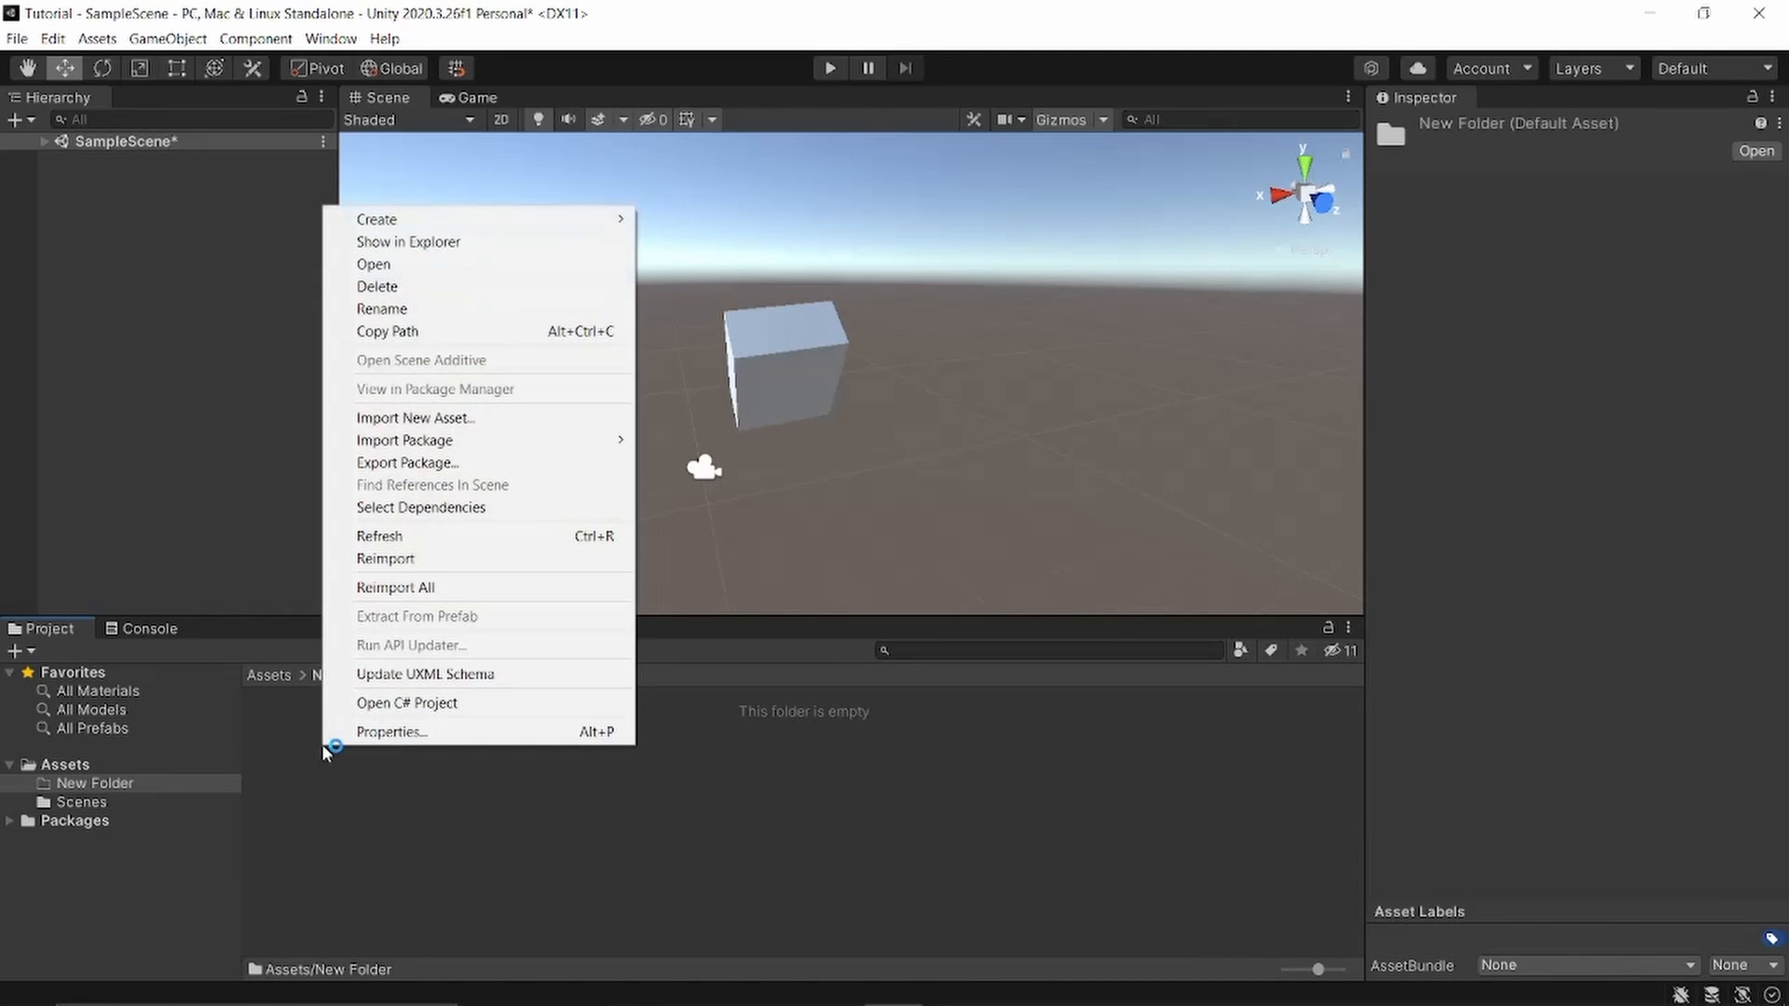
{"action": "mouse_move", "coordinate": [398, 223]}
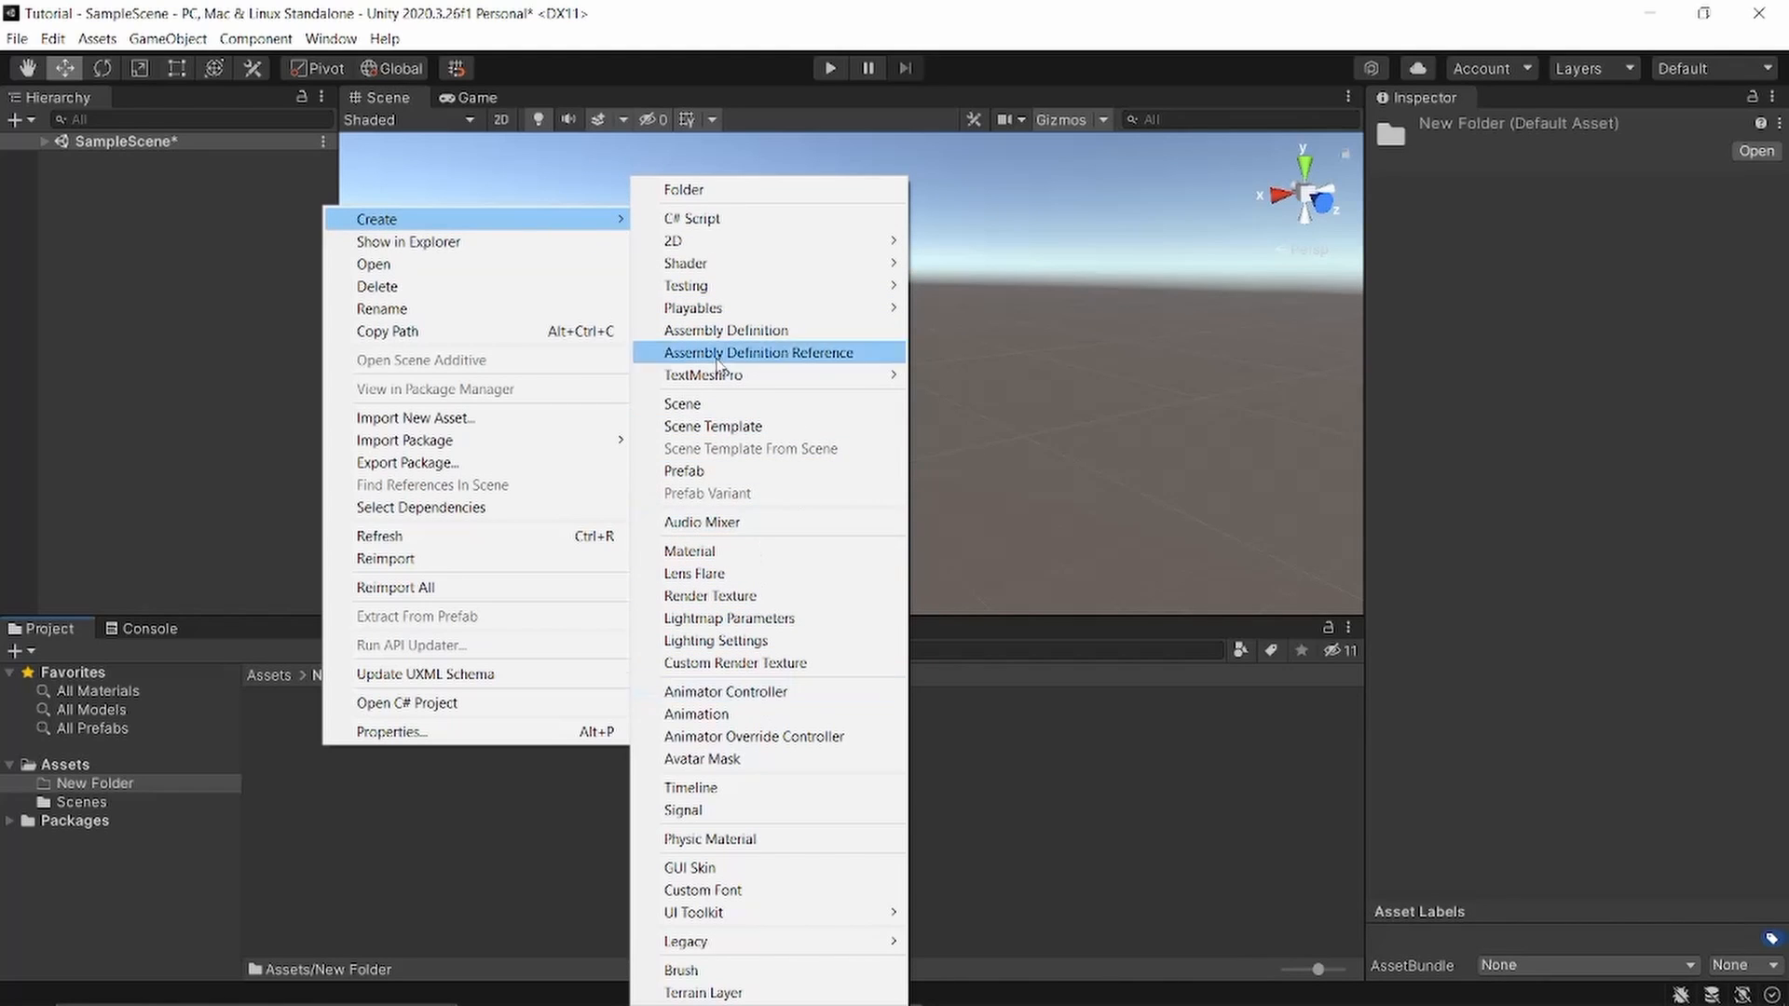
{"action": "left_click", "coordinate": [970, 796]}
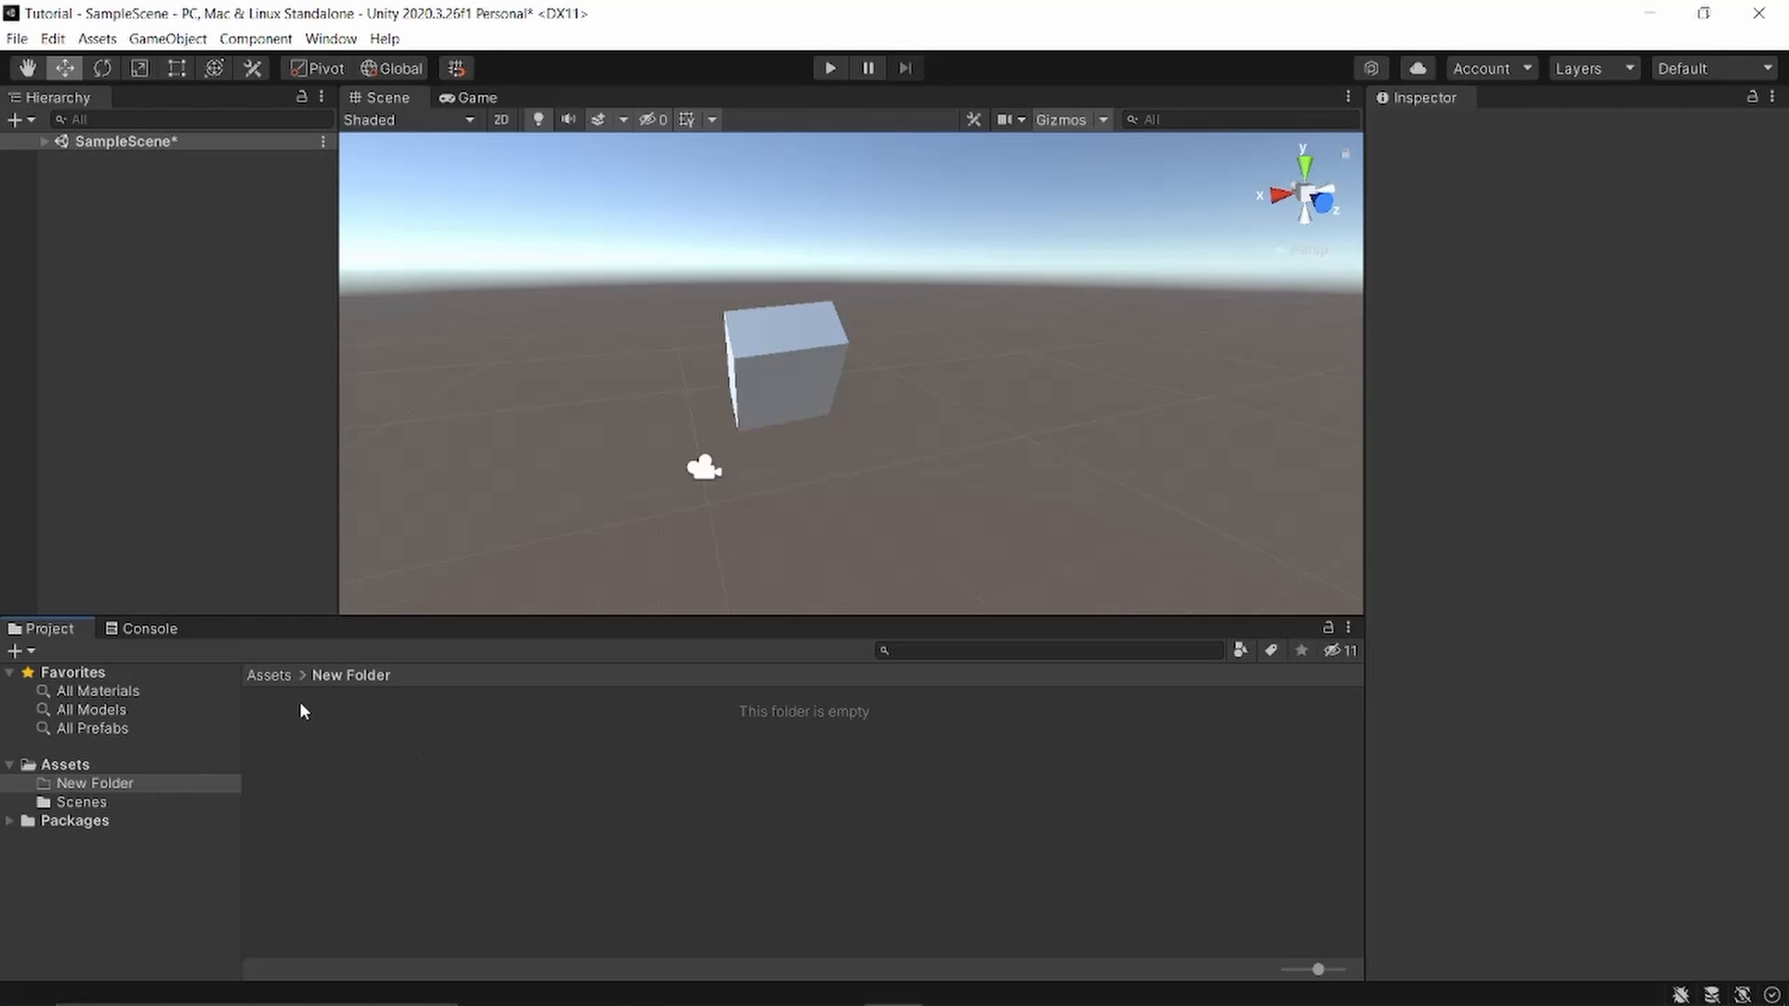
Delete the empty new folder from Assets
{"action": "right_click", "coordinate": [121, 788]}
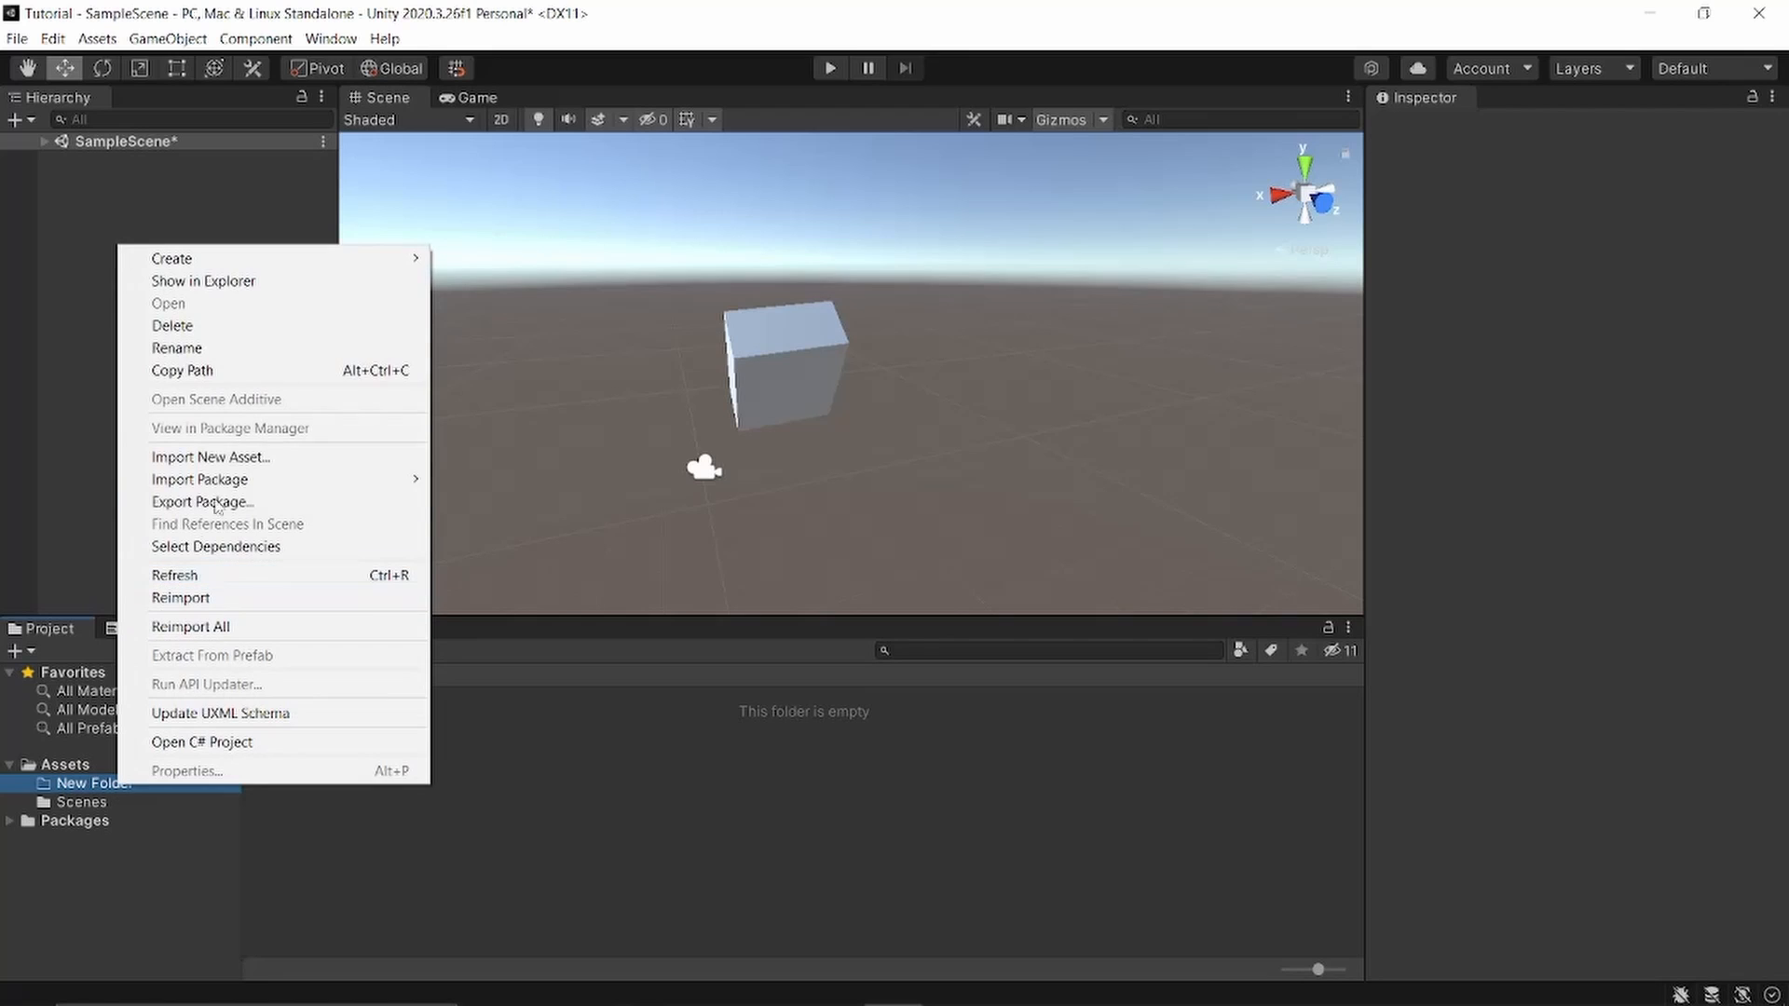
{"action": "left_click", "coordinate": [218, 325]}
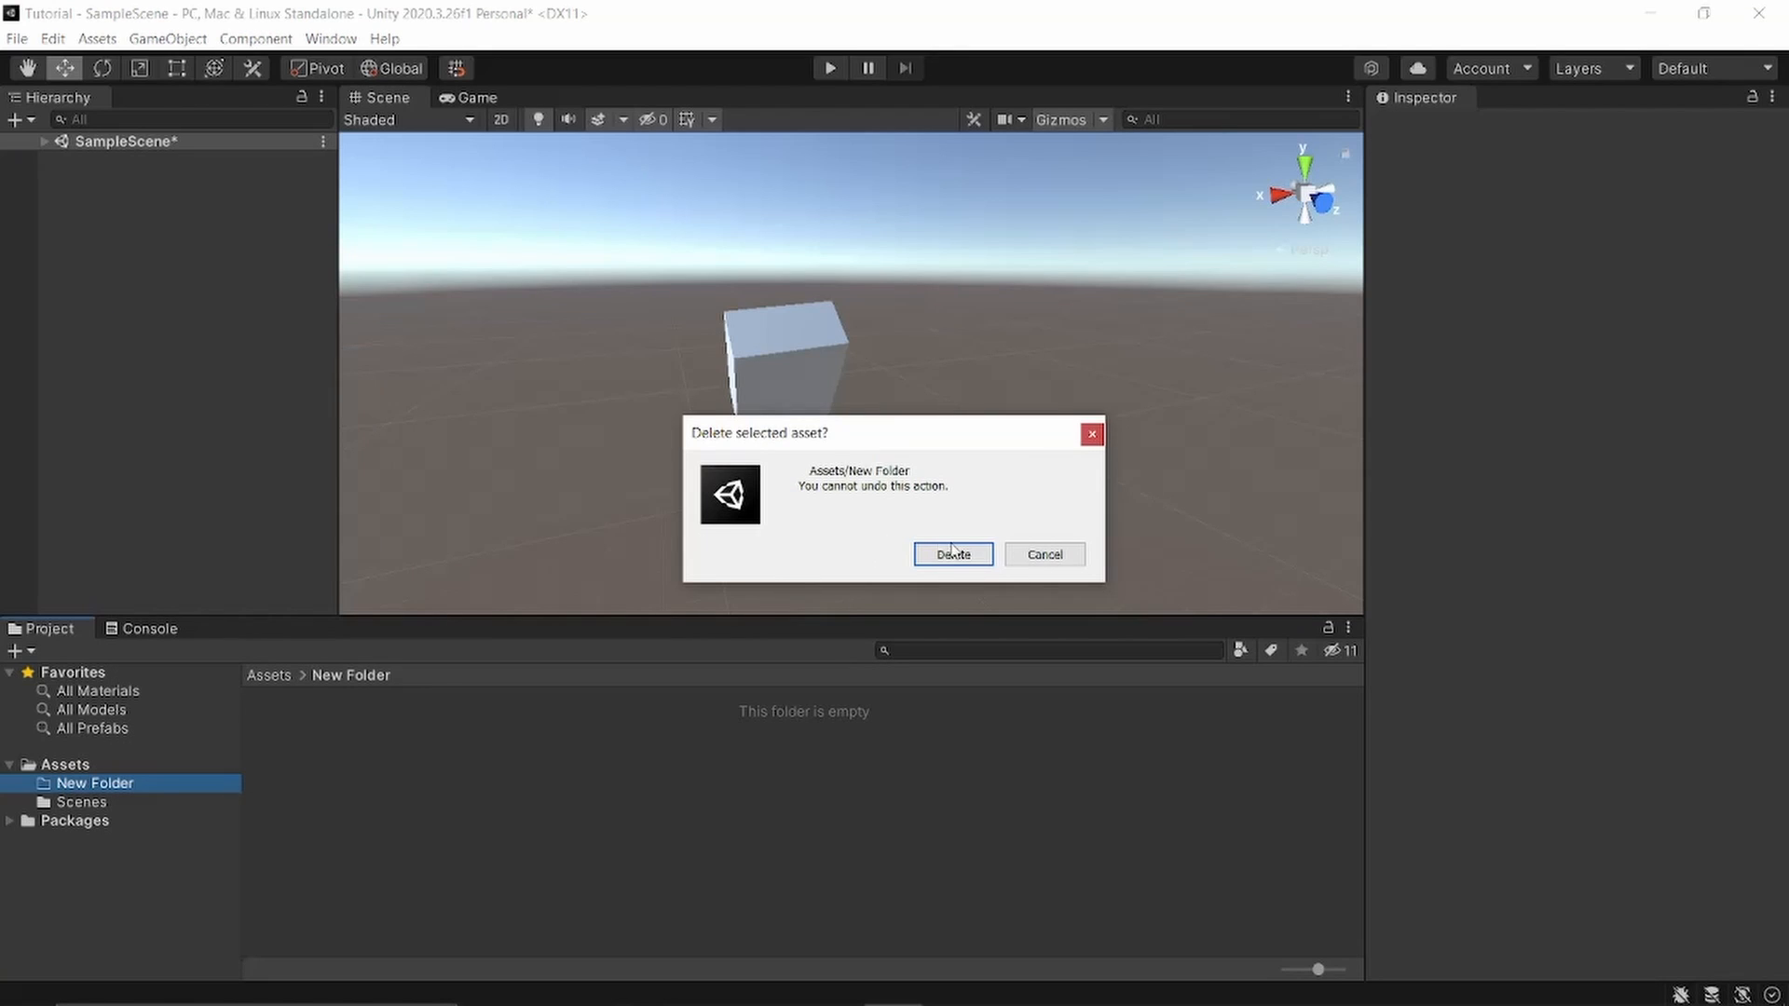
{"action": "left_click", "coordinate": [950, 553]}
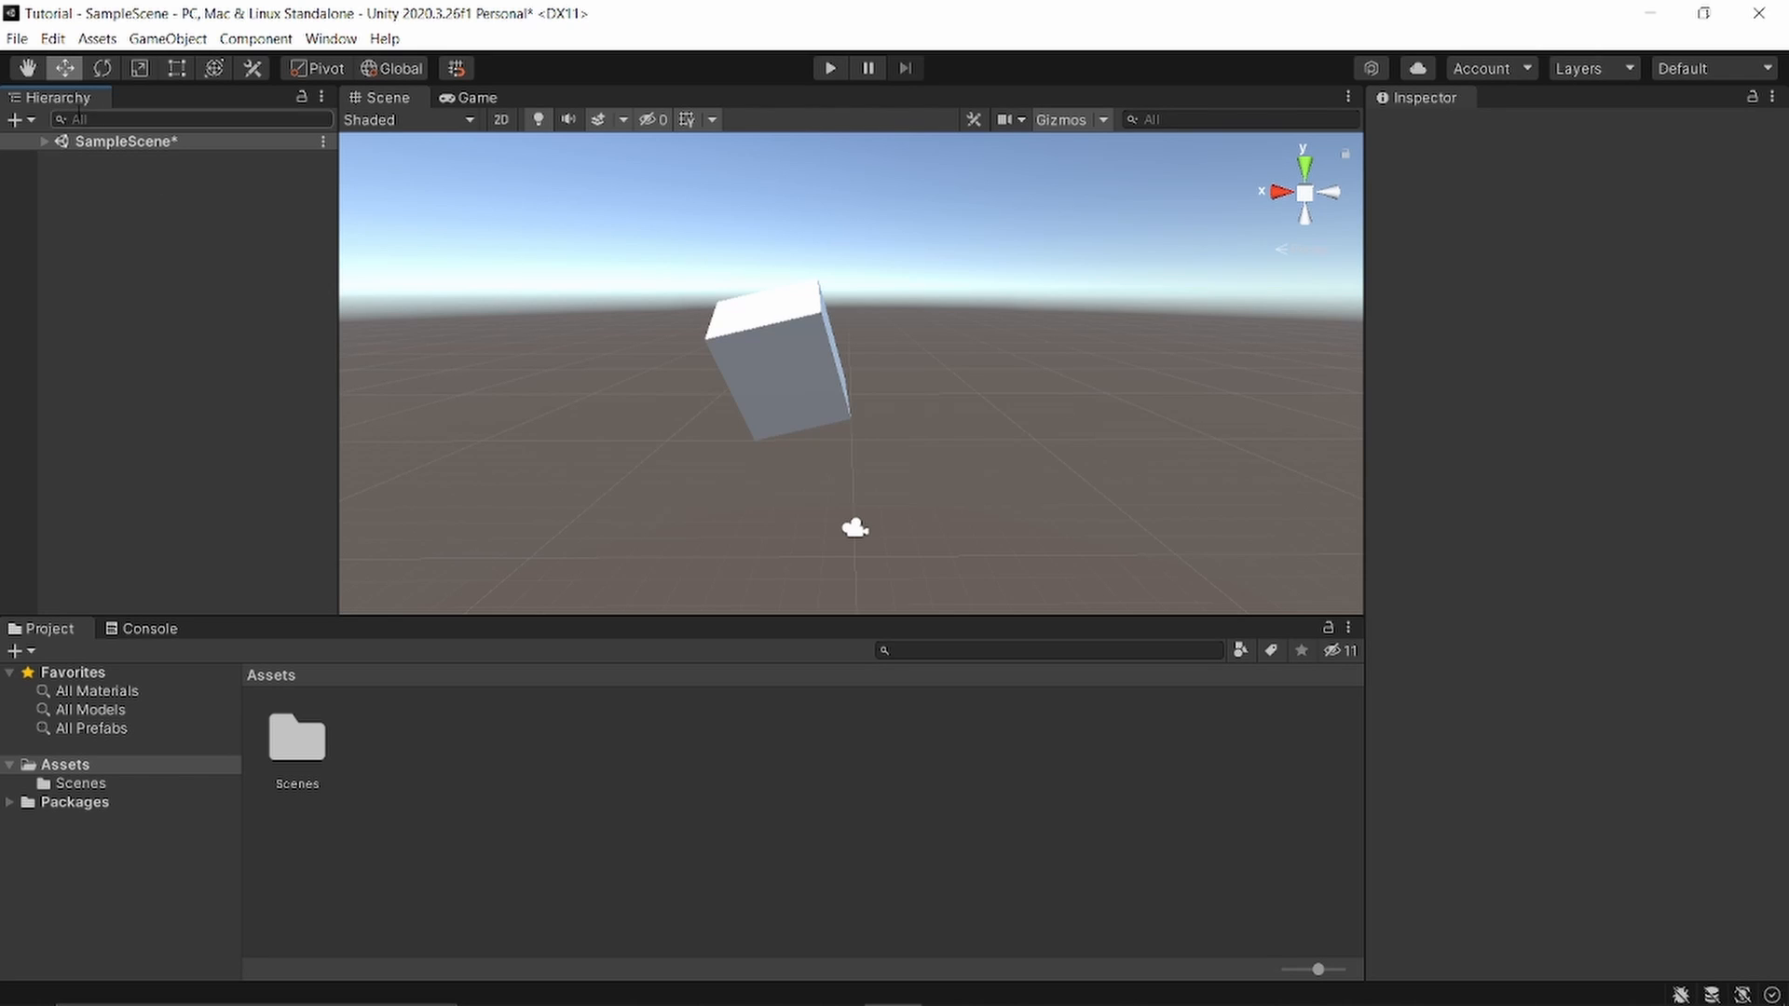
Expand SampleScene in the hierarchy, check the Cube's components and properties, and deselect it
{"action": "left_click", "coordinate": [45, 142]}
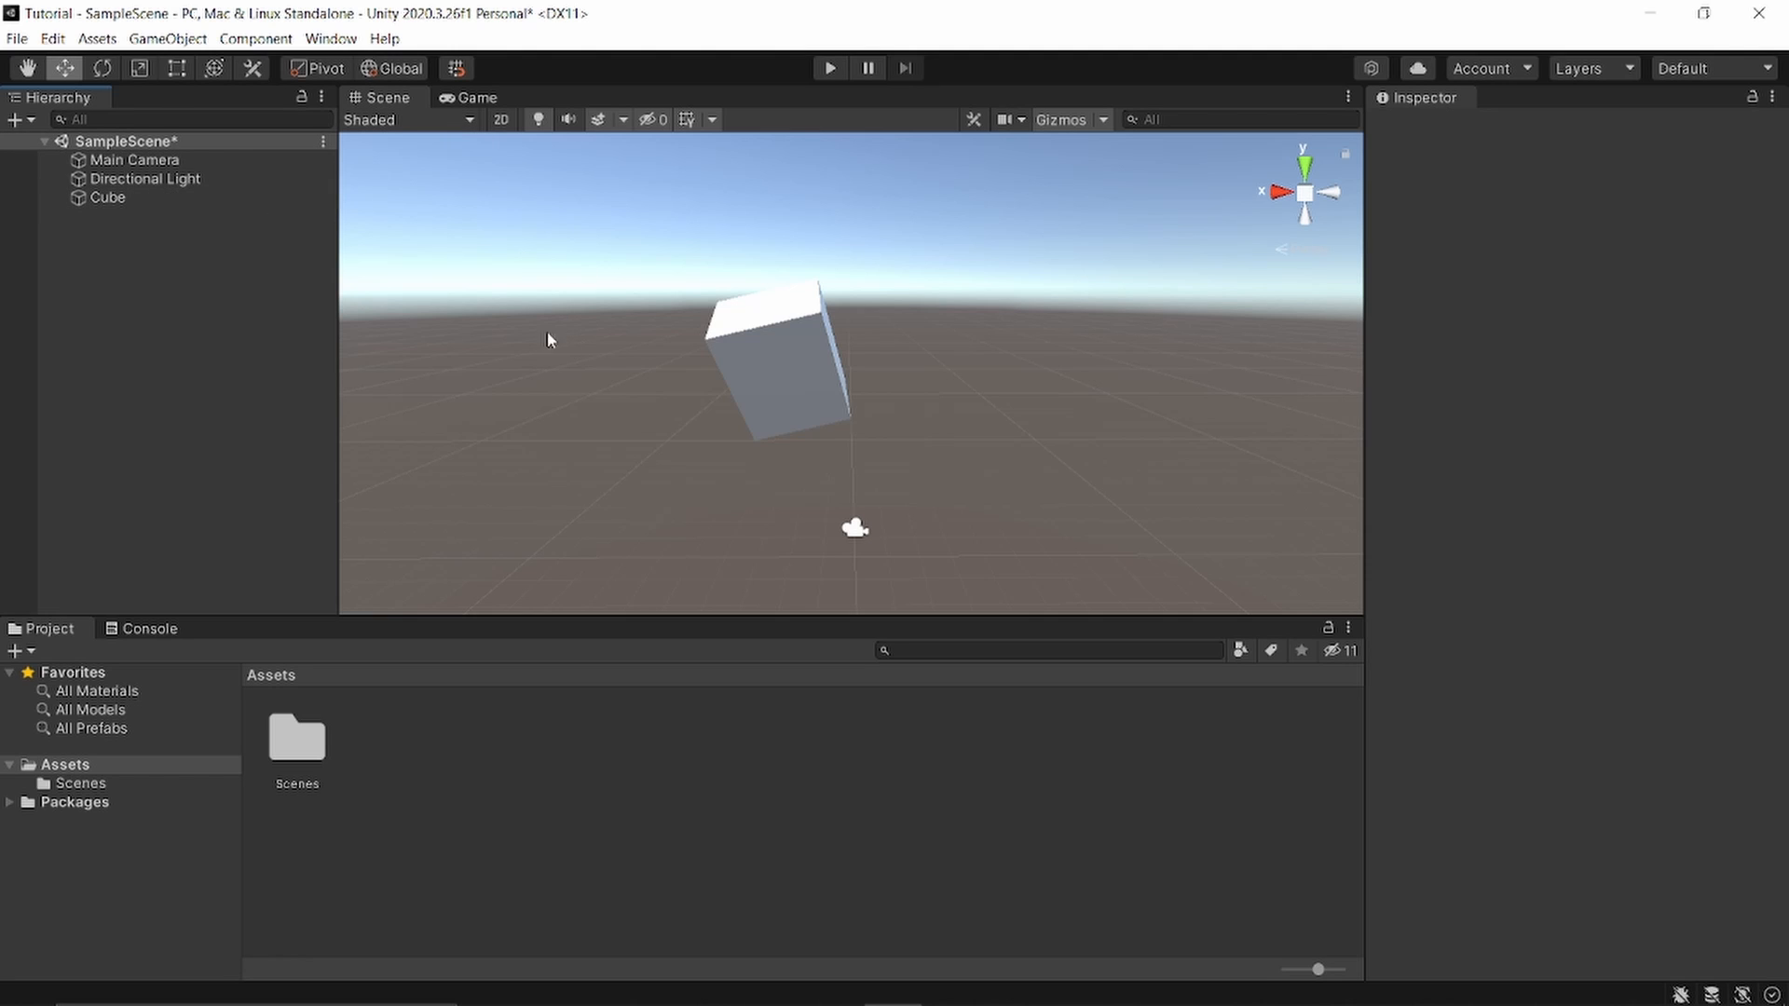
{"action": "left_click", "coordinate": [107, 198]}
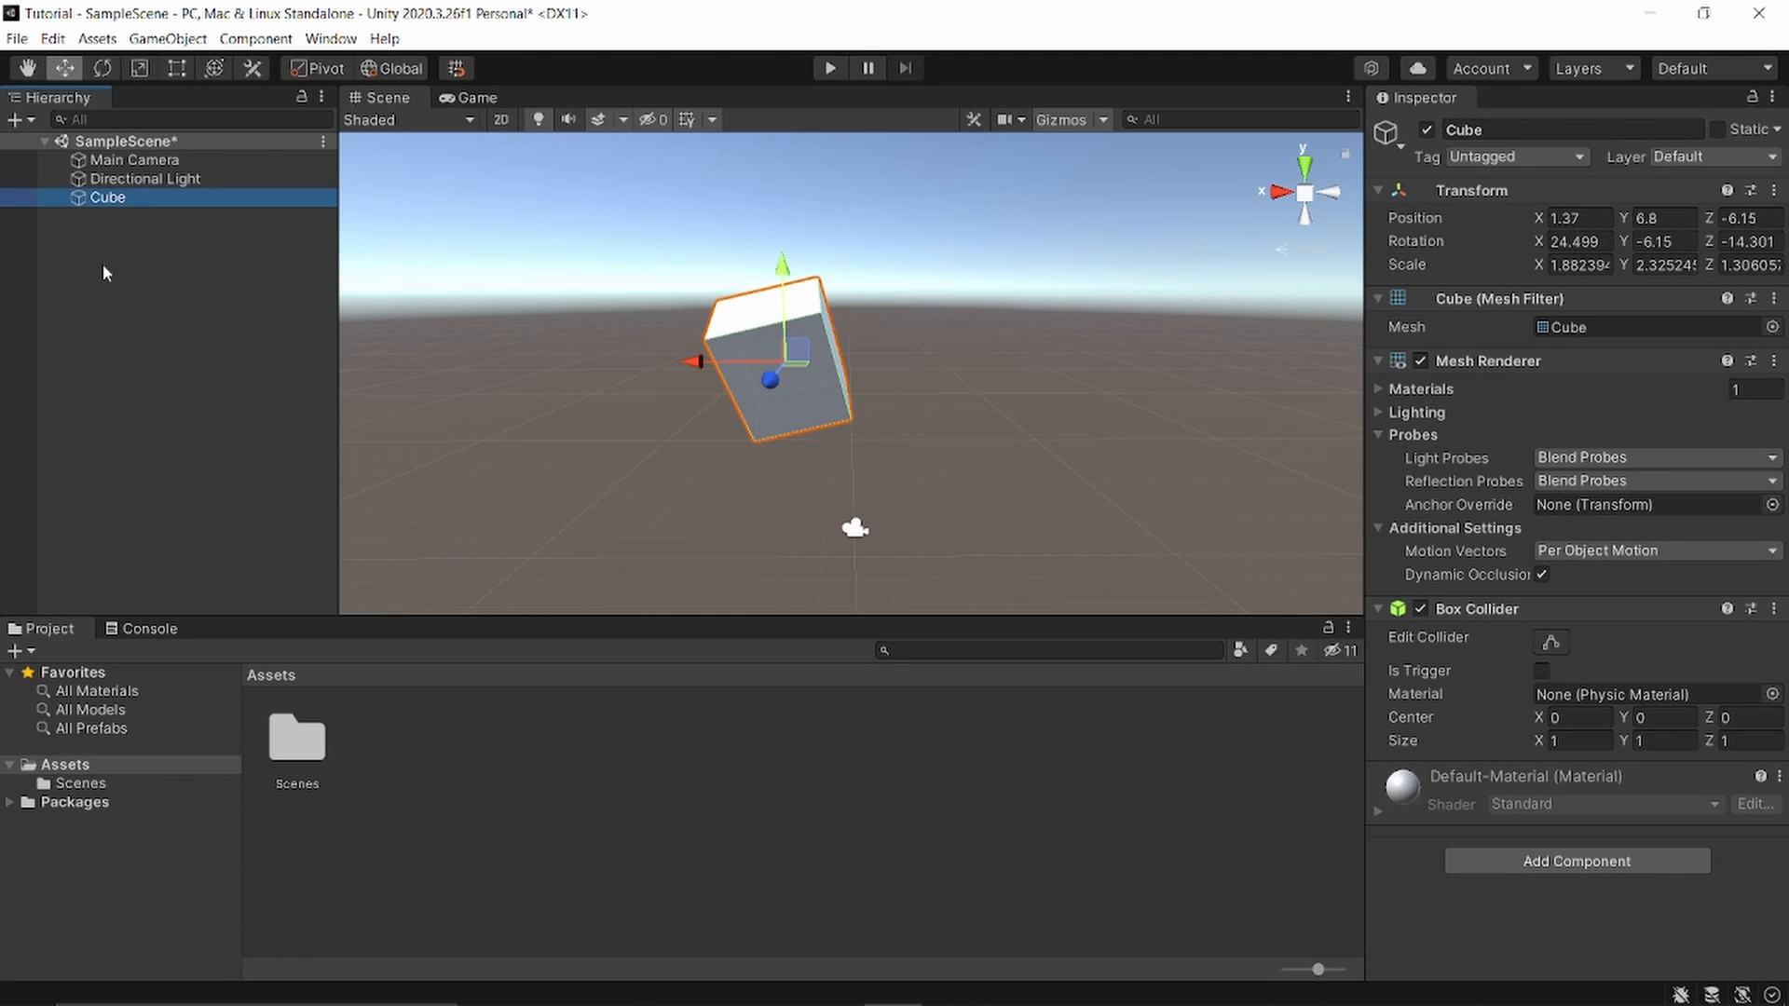
{"action": "left_click", "coordinate": [146, 293]}
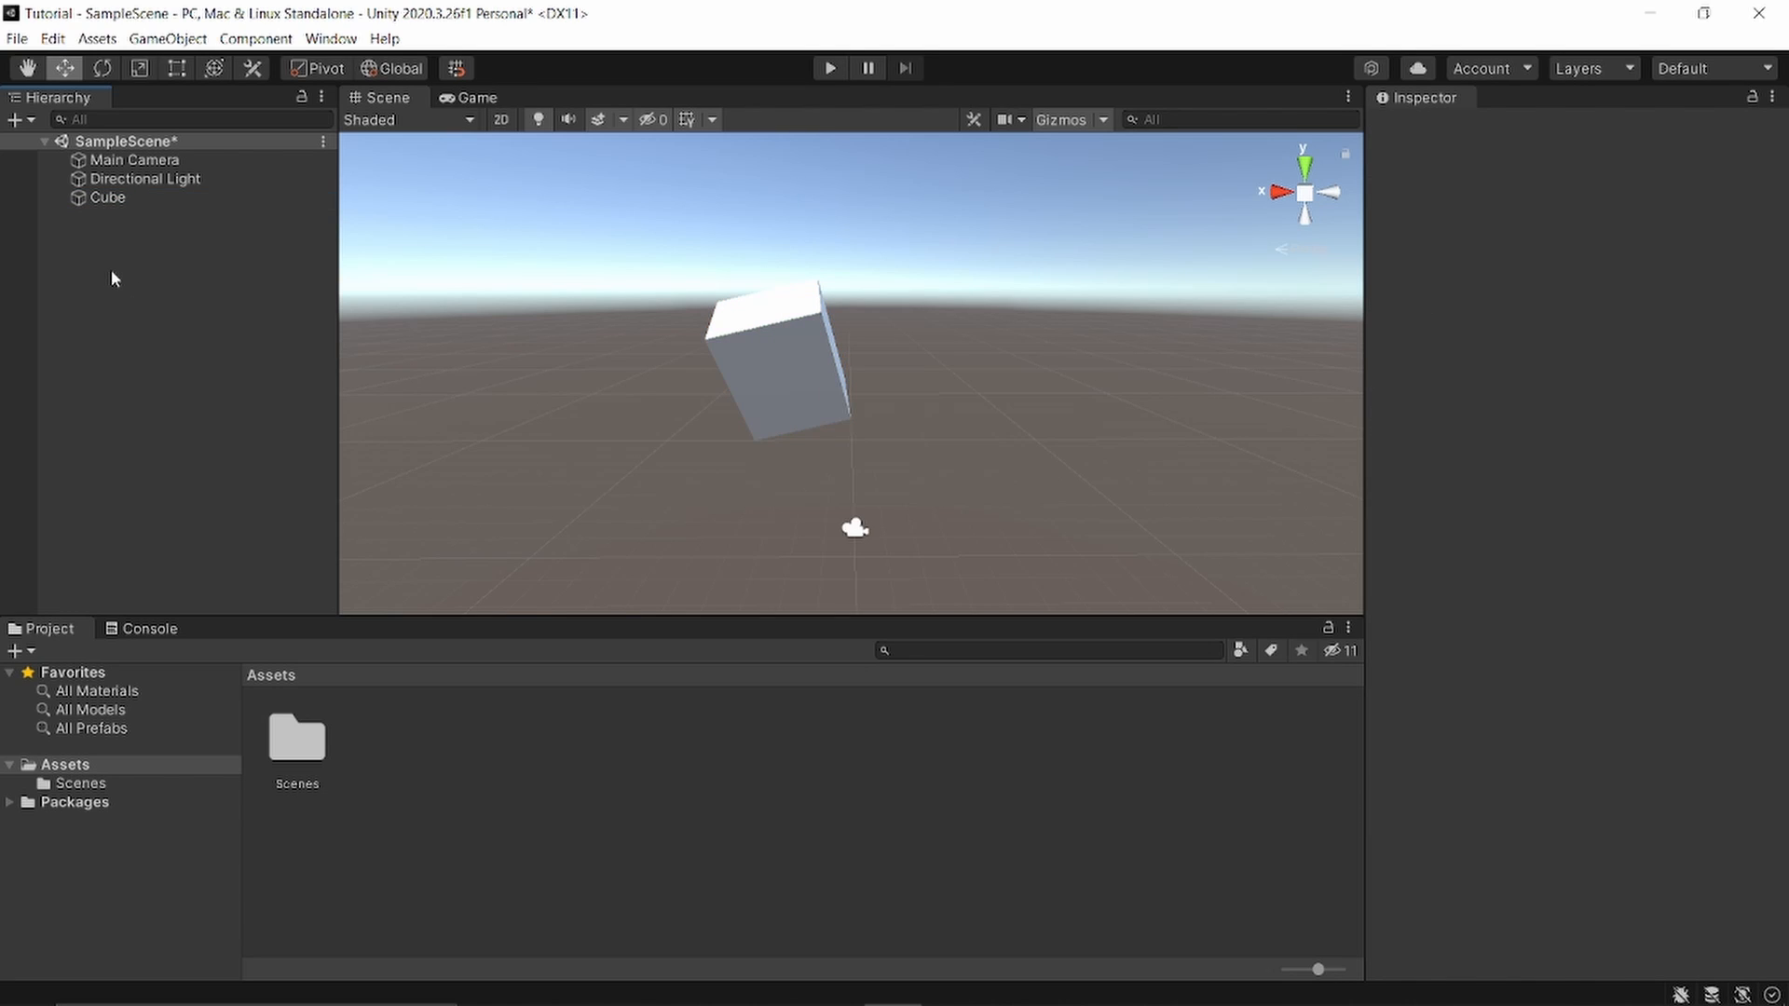
Add a sphere to the scene and make it a child of the Cube
{"action": "right_click", "coordinate": [115, 286]}
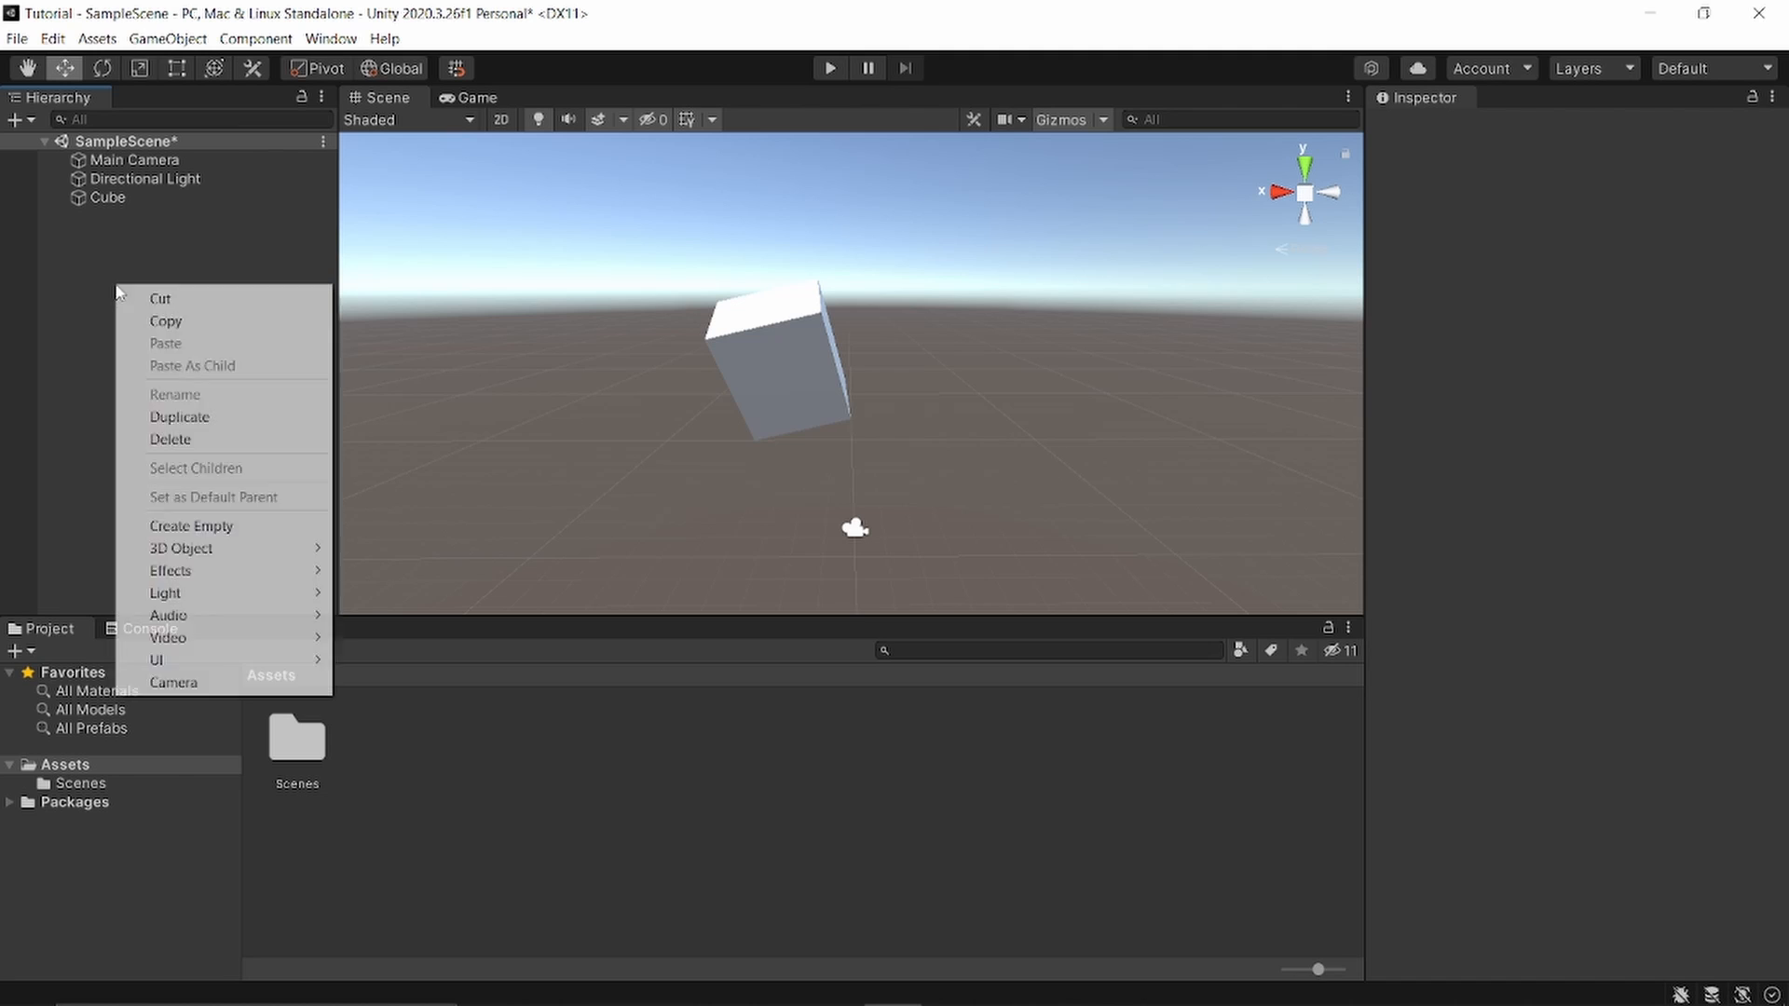
{"action": "mouse_move", "coordinate": [183, 552]}
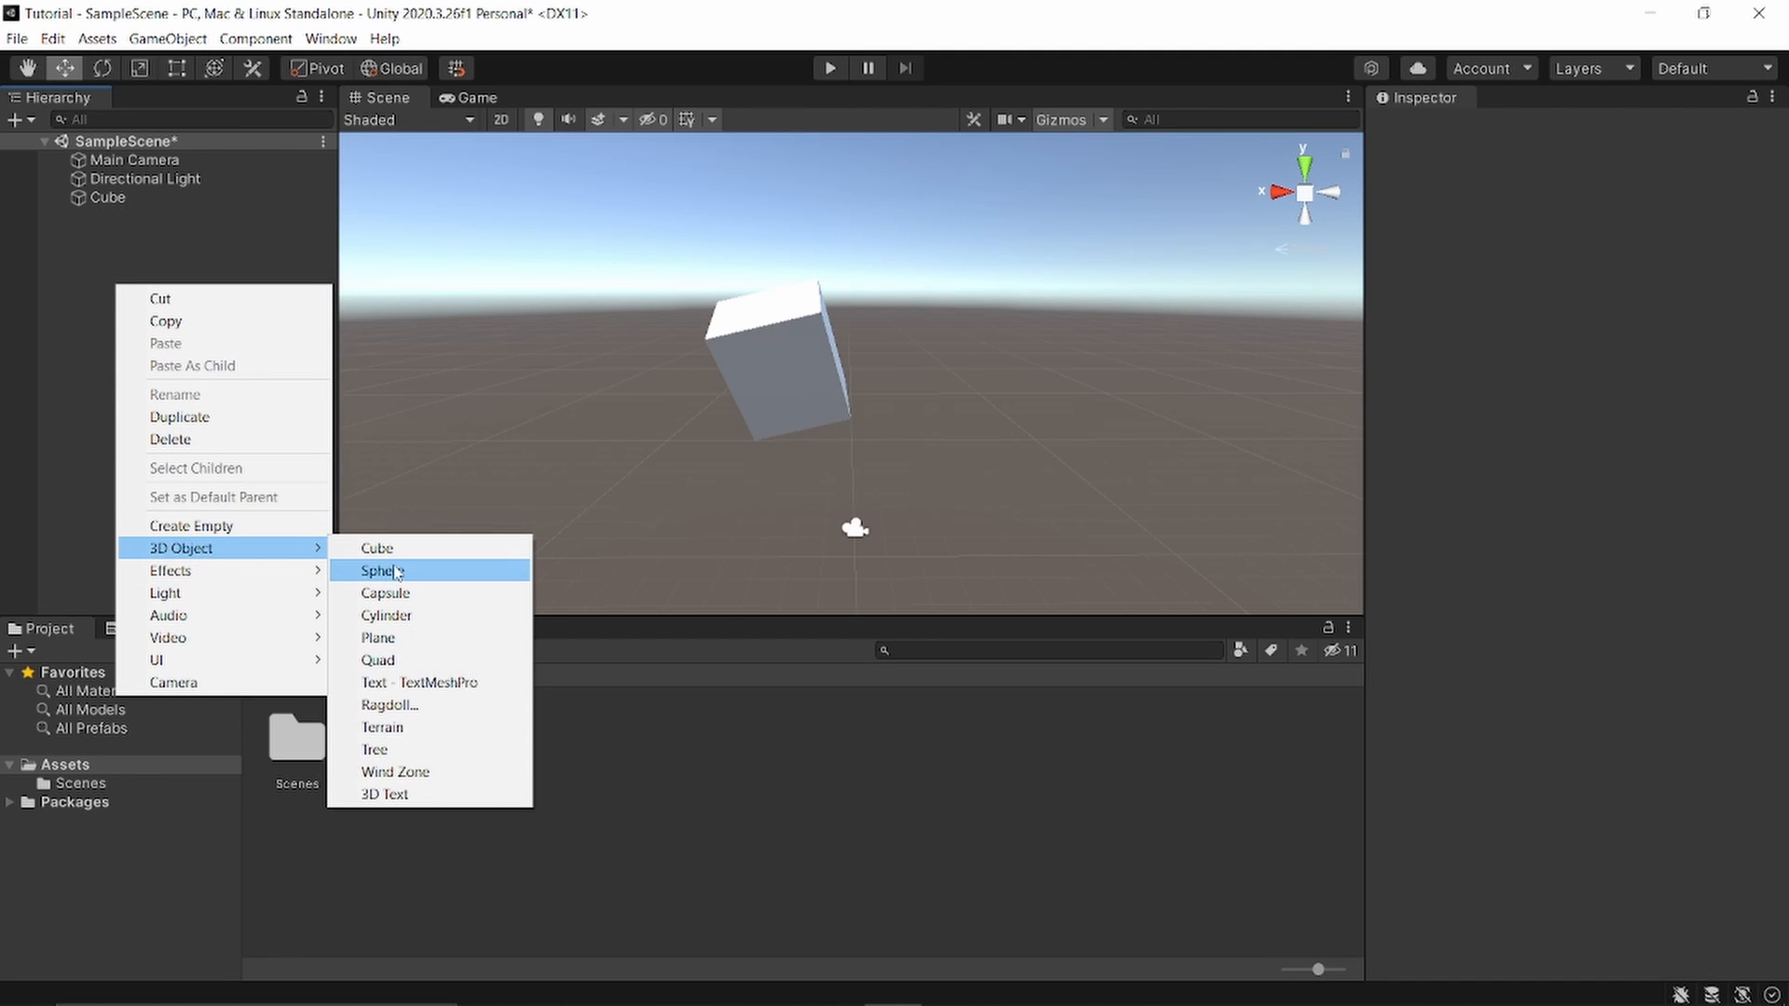
{"action": "left_click", "coordinate": [396, 572]}
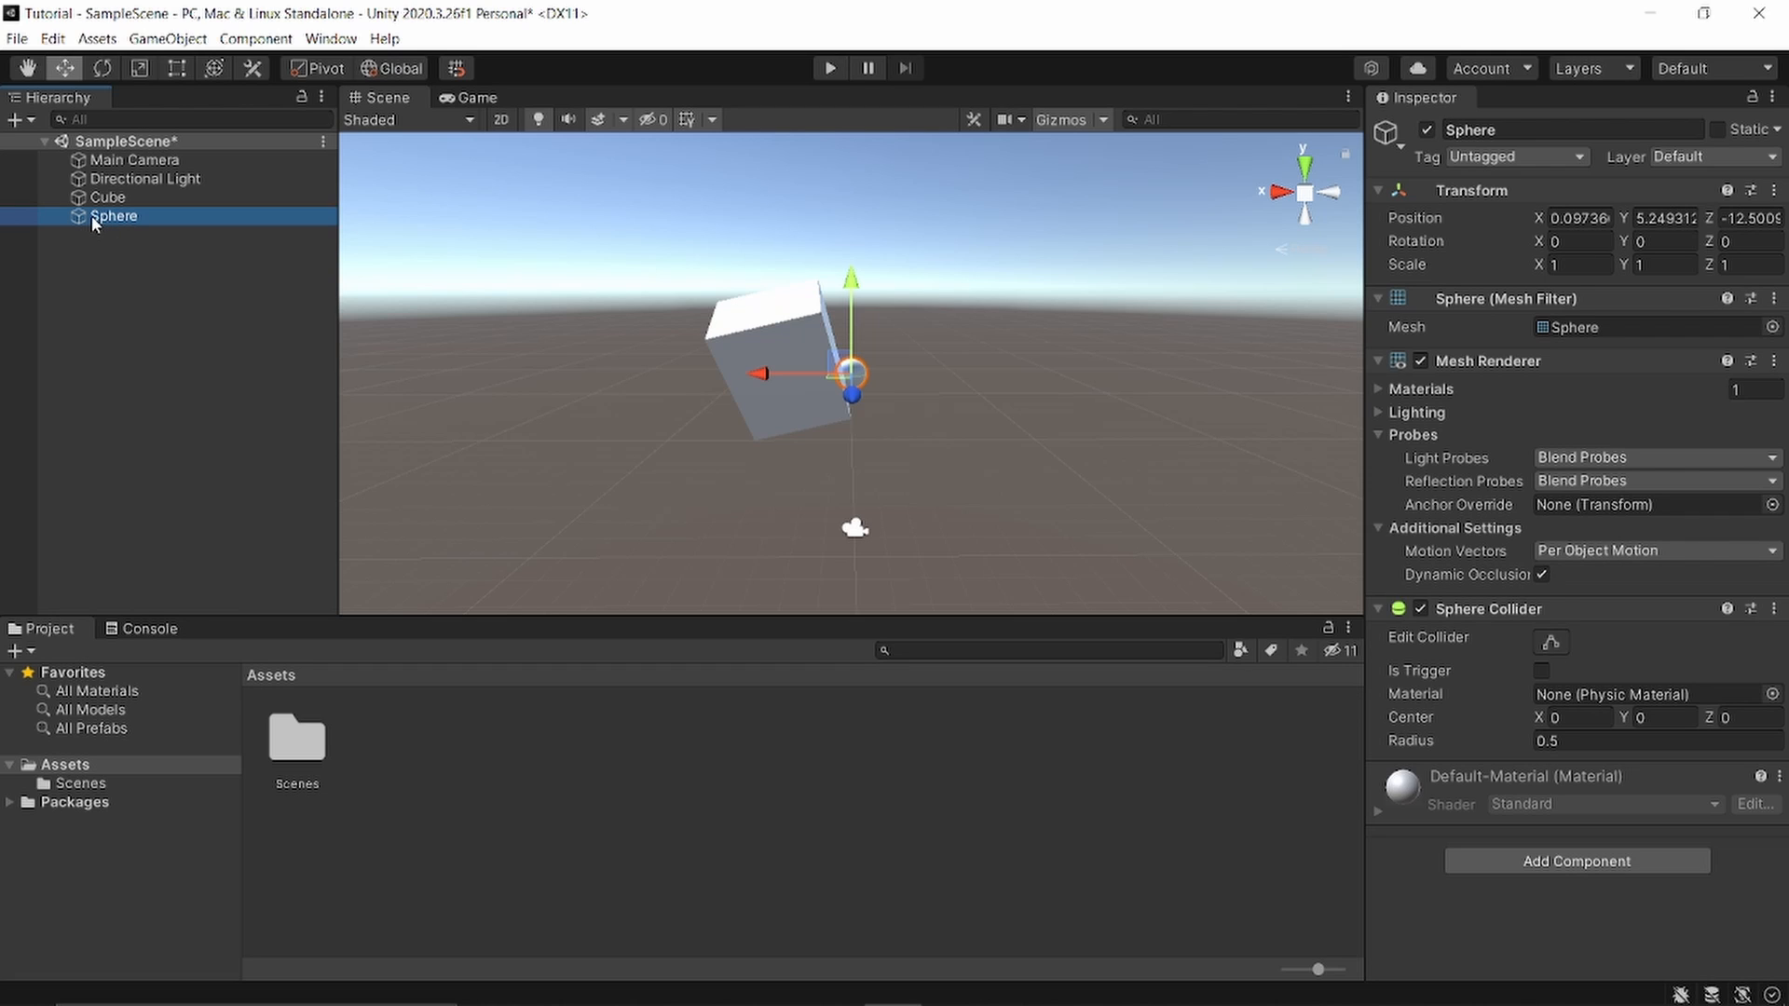
{"action": "mouse_move", "coordinate": [92, 215]}
{"action": "left_mouse_down"}
{"action": "mouse_move", "coordinate": [138, 214]}
{"action": "mouse_move", "coordinate": [136, 197]}
{"action": "left_mouse_up"}
Move the Cube to about Y 6.09 and Z -7.58, and stretch its Z scale to about 2.85
{"action": "right_click_drag", "start_coordinate": [647, 272], "coordinate": [690, 307]}
{"action": "key", "text": "d"}
{"action": "left_click", "coordinate": [673, 310]}
{"action": "middle_click_drag", "start_coordinate": [673, 311], "coordinate": [697, 343]}
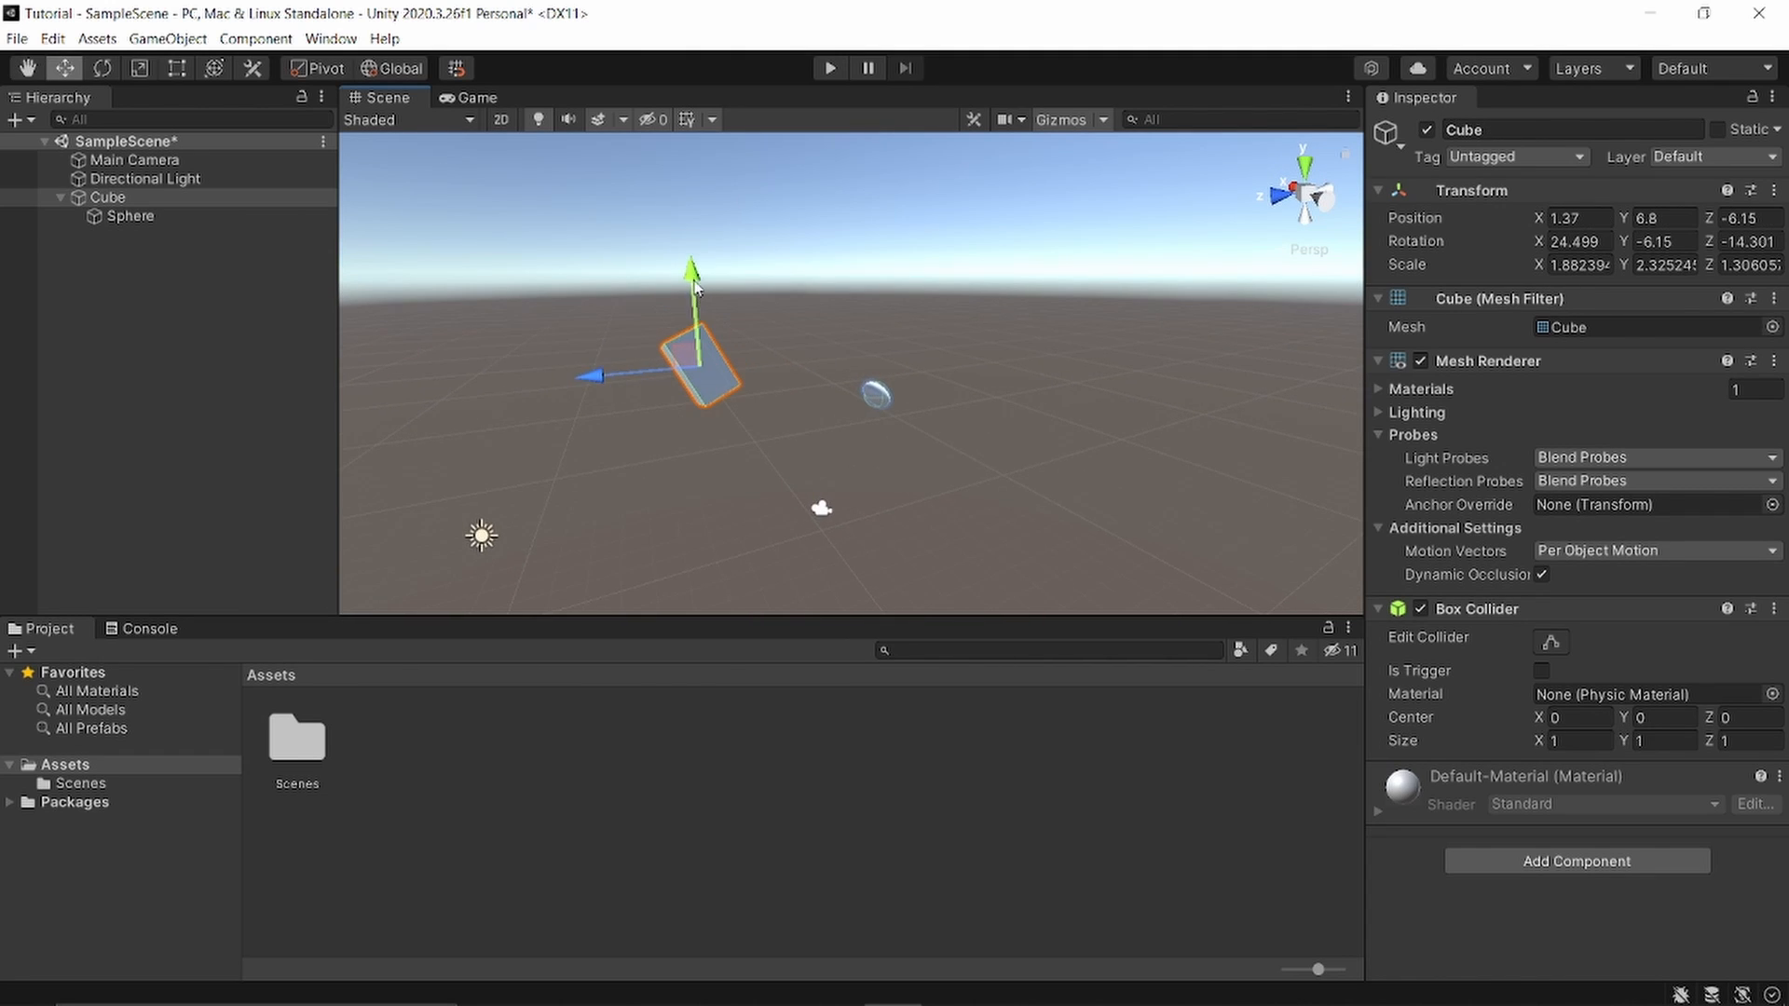
{"action": "mouse_move", "coordinate": [697, 288]}
{"action": "left_mouse_down"}
{"action": "mouse_move", "coordinate": [695, 244]}
{"action": "mouse_move", "coordinate": [697, 312]}
{"action": "left_mouse_up"}
{"action": "left_click_drag", "start_coordinate": [603, 391], "coordinate": [645, 373]}
{"action": "key", "text": "r"}
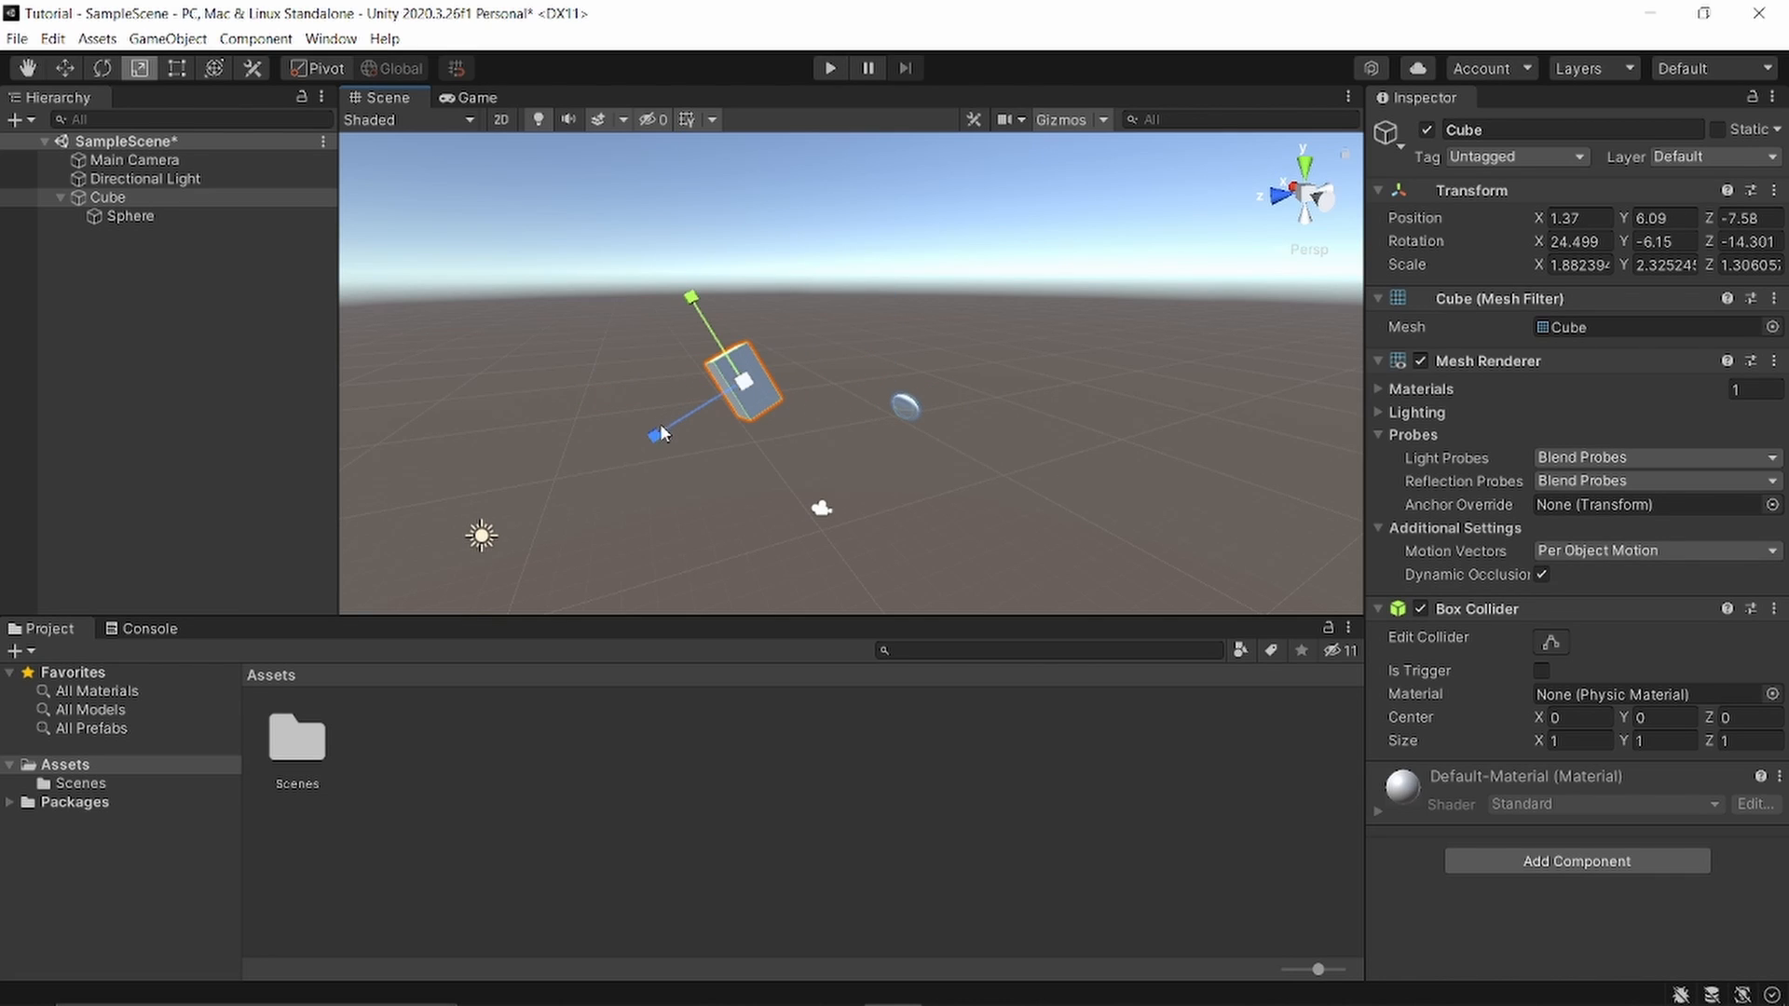
{"action": "left_click_drag", "start_coordinate": [656, 436], "coordinate": [546, 456]}
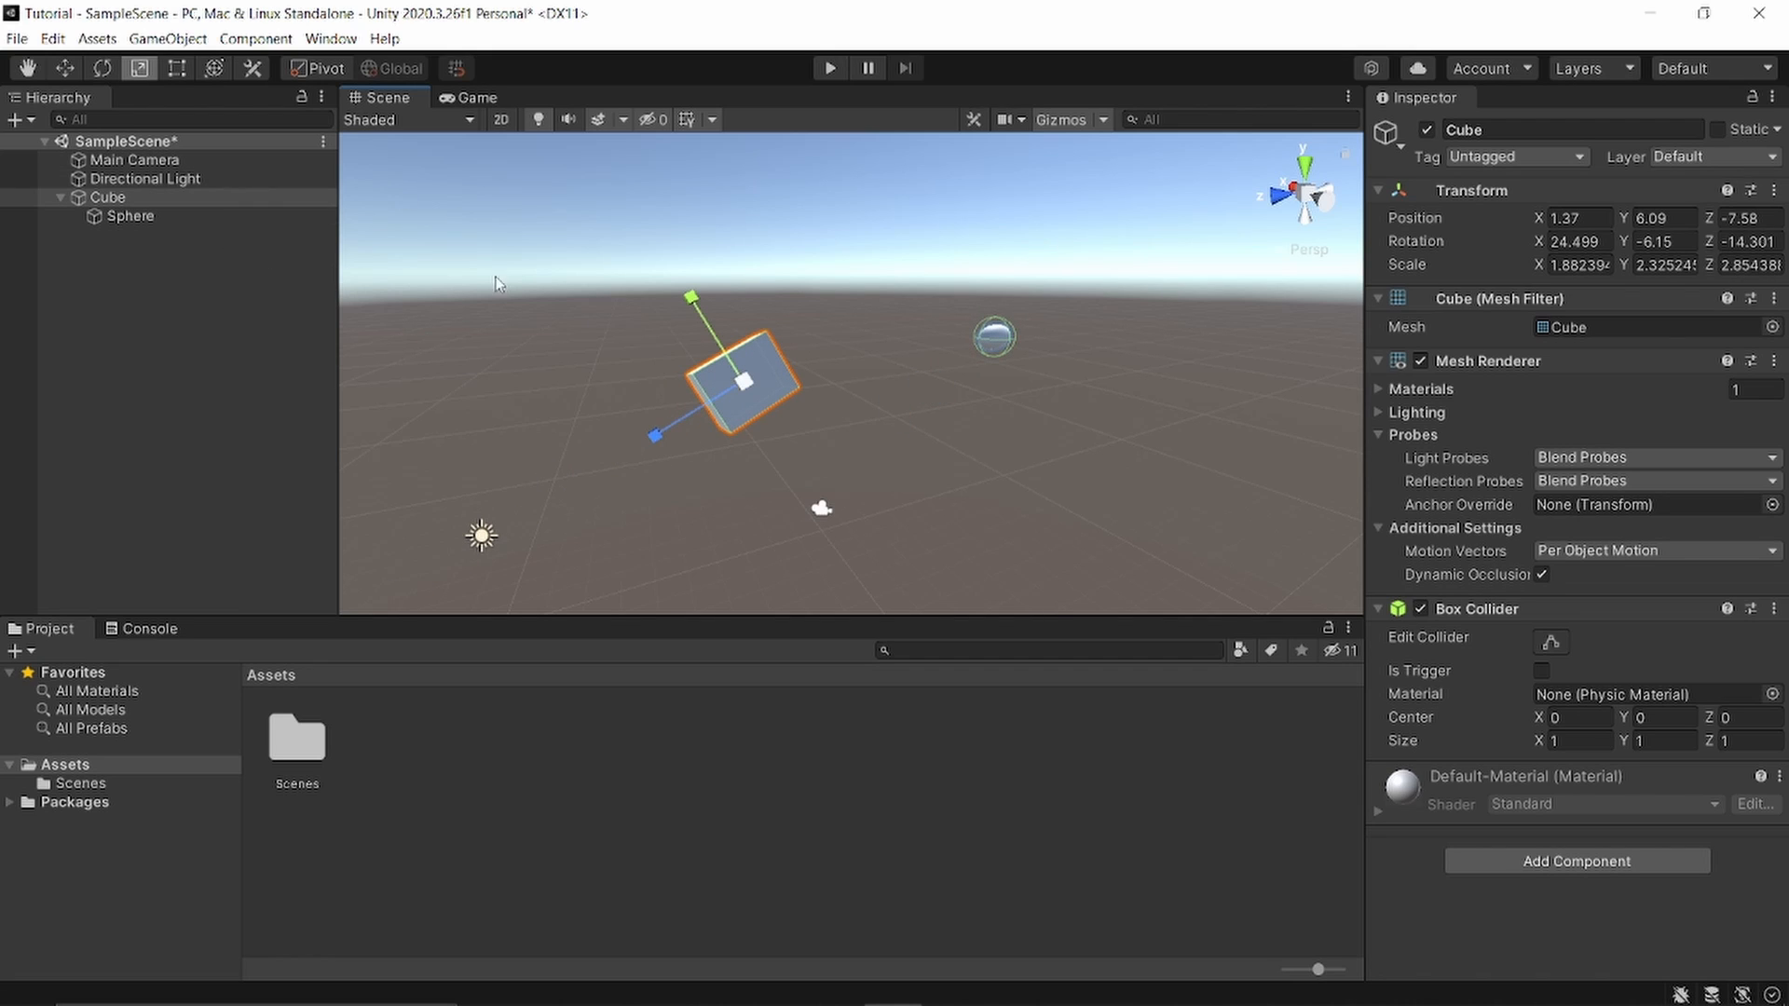
Move the Cube up to about Y 6.52 and along Z to about -8.94
{"action": "key", "text": "w"}
{"action": "scroll", "coordinate": [660, 322], "scroll_direction": "up", "scroll_amount": 1}
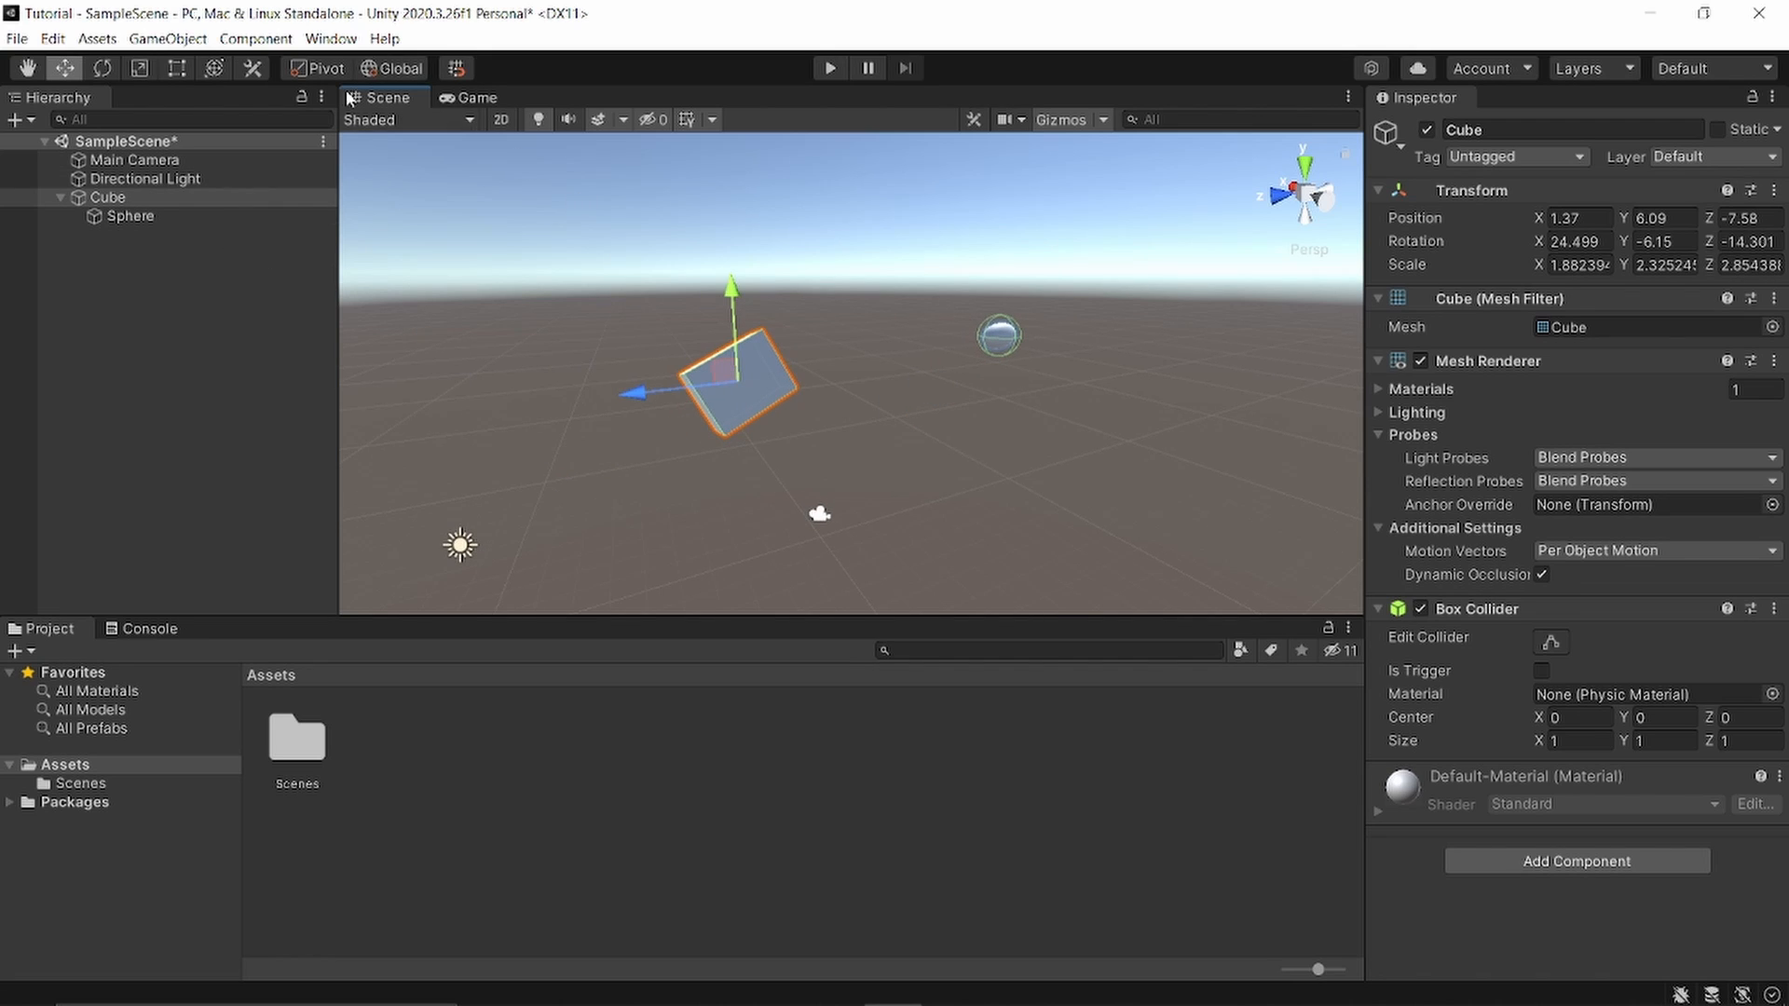
{"action": "scroll", "coordinate": [515, 275], "scroll_direction": "up", "scroll_amount": 2}
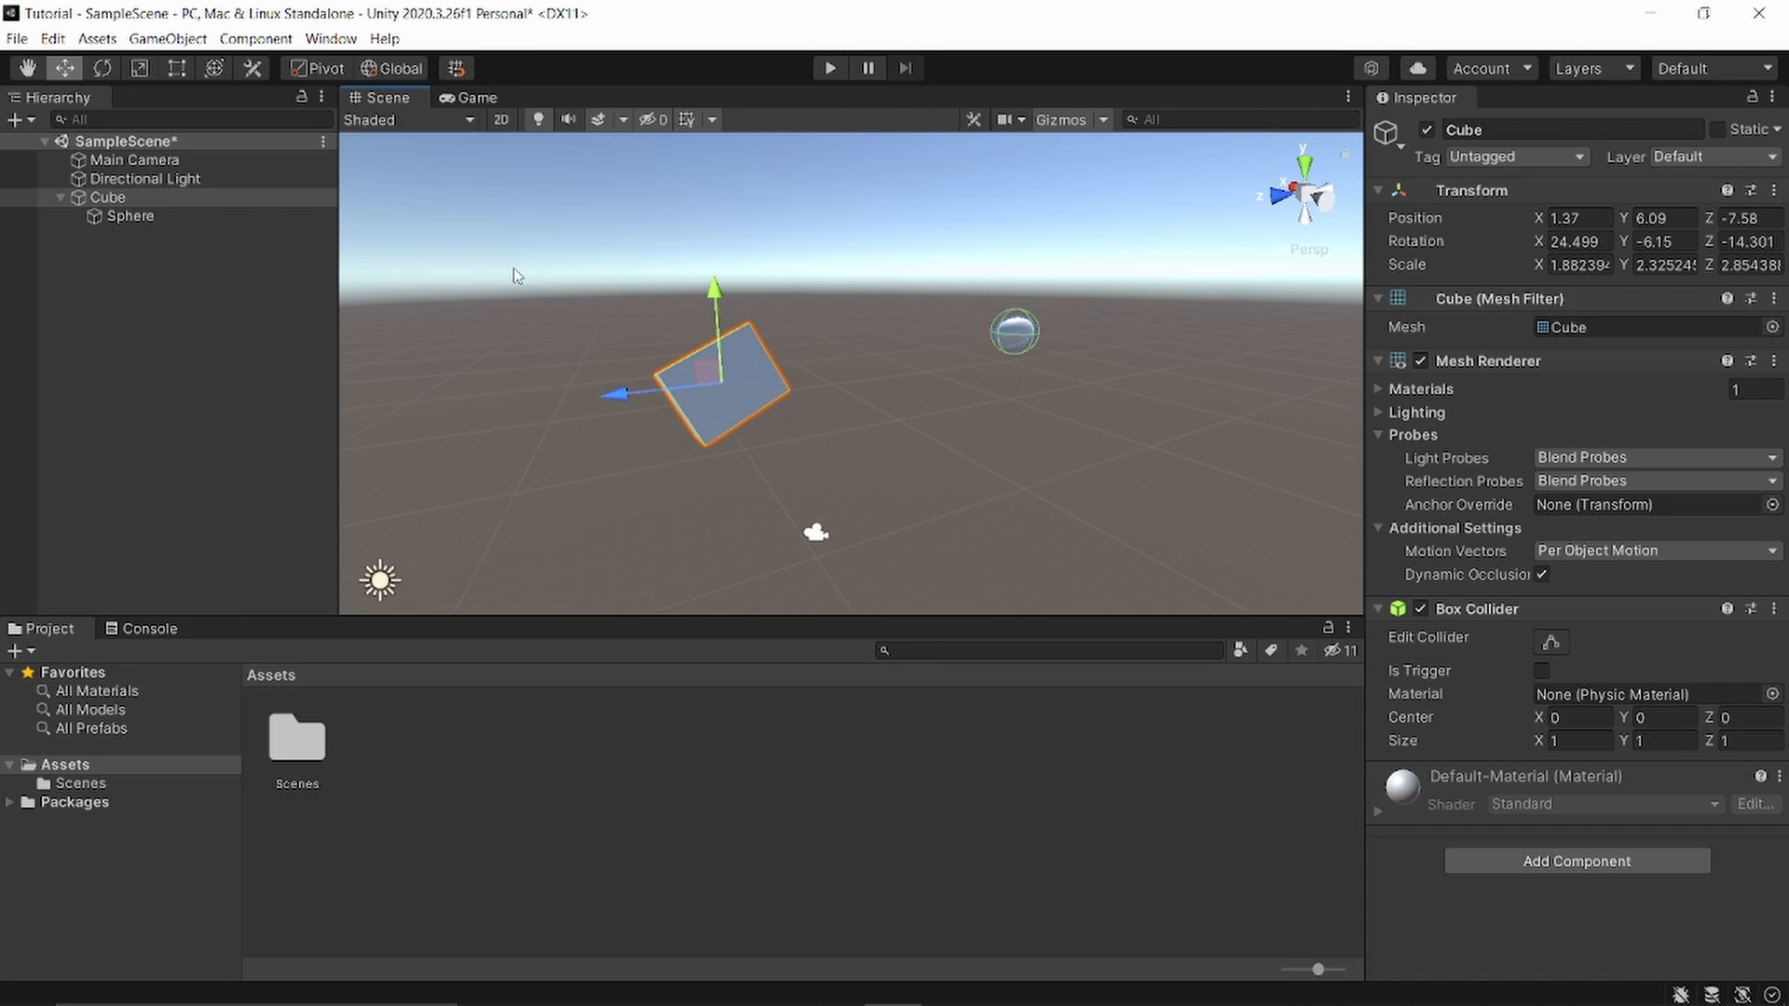
{"action": "middle_click_drag", "start_coordinate": [518, 272], "coordinate": [723, 242]}
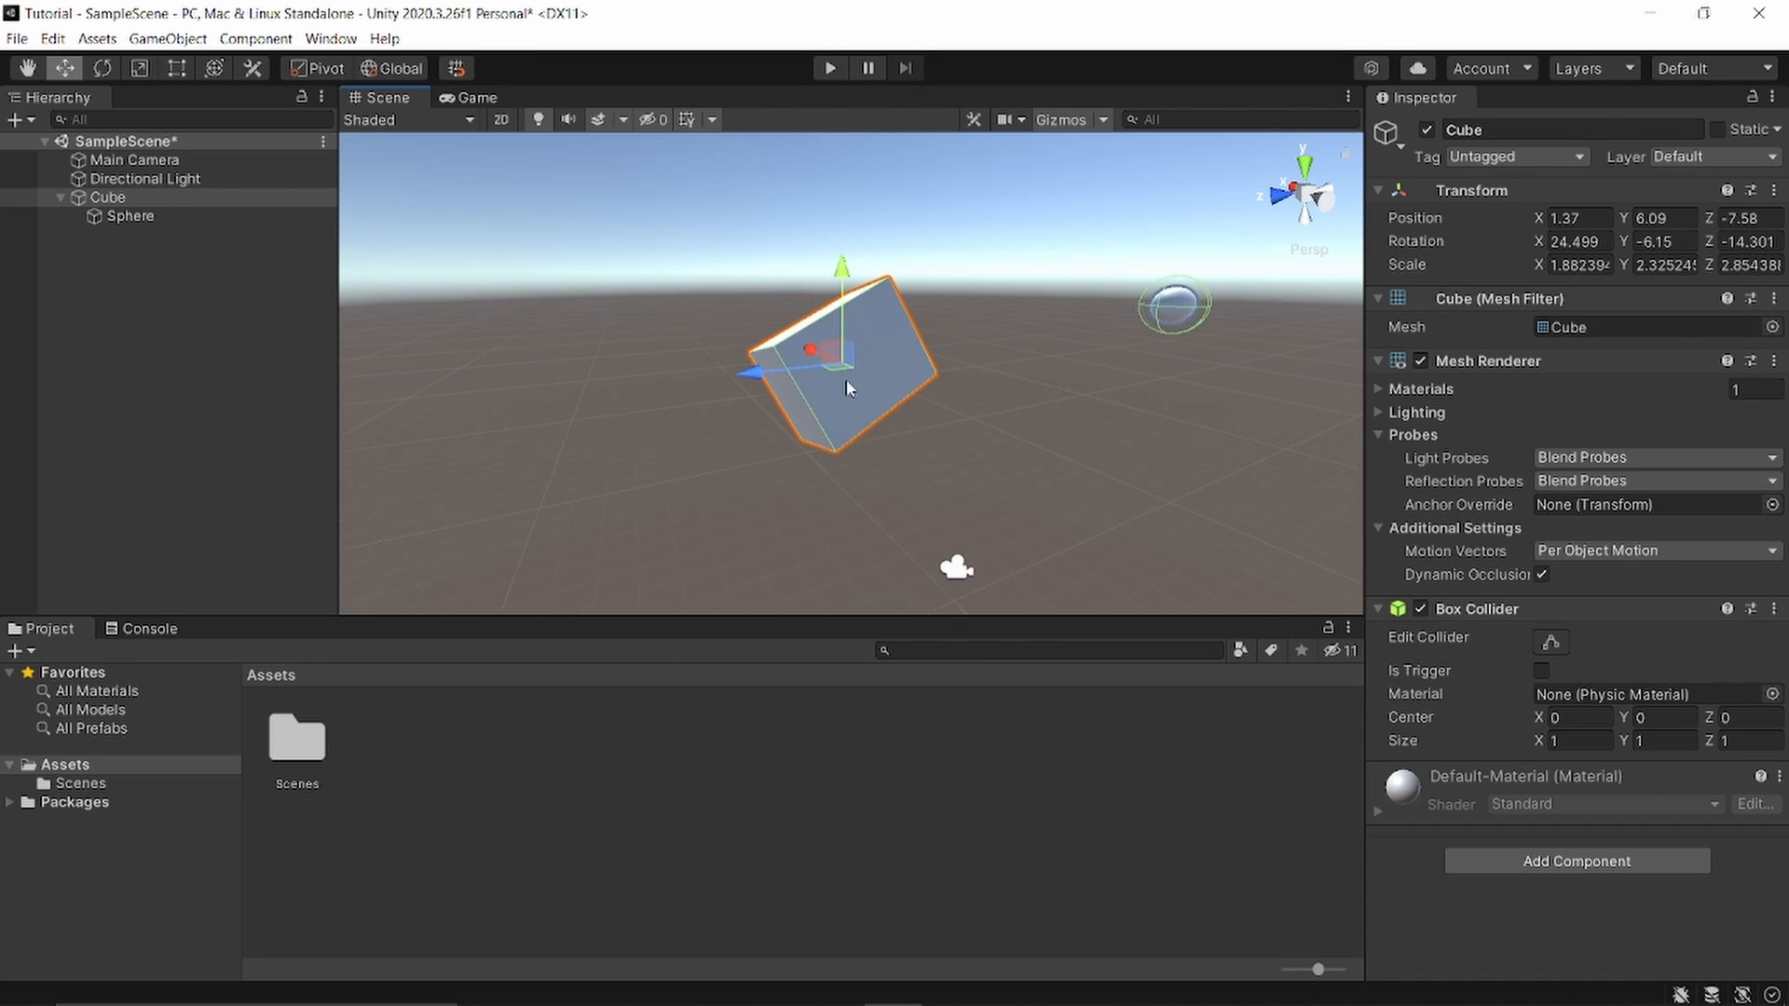
{"action": "scroll", "coordinate": [846, 380], "scroll_direction": "up", "scroll_amount": 2}
{"action": "middle_click_drag", "start_coordinate": [868, 390], "coordinate": [756, 389]}
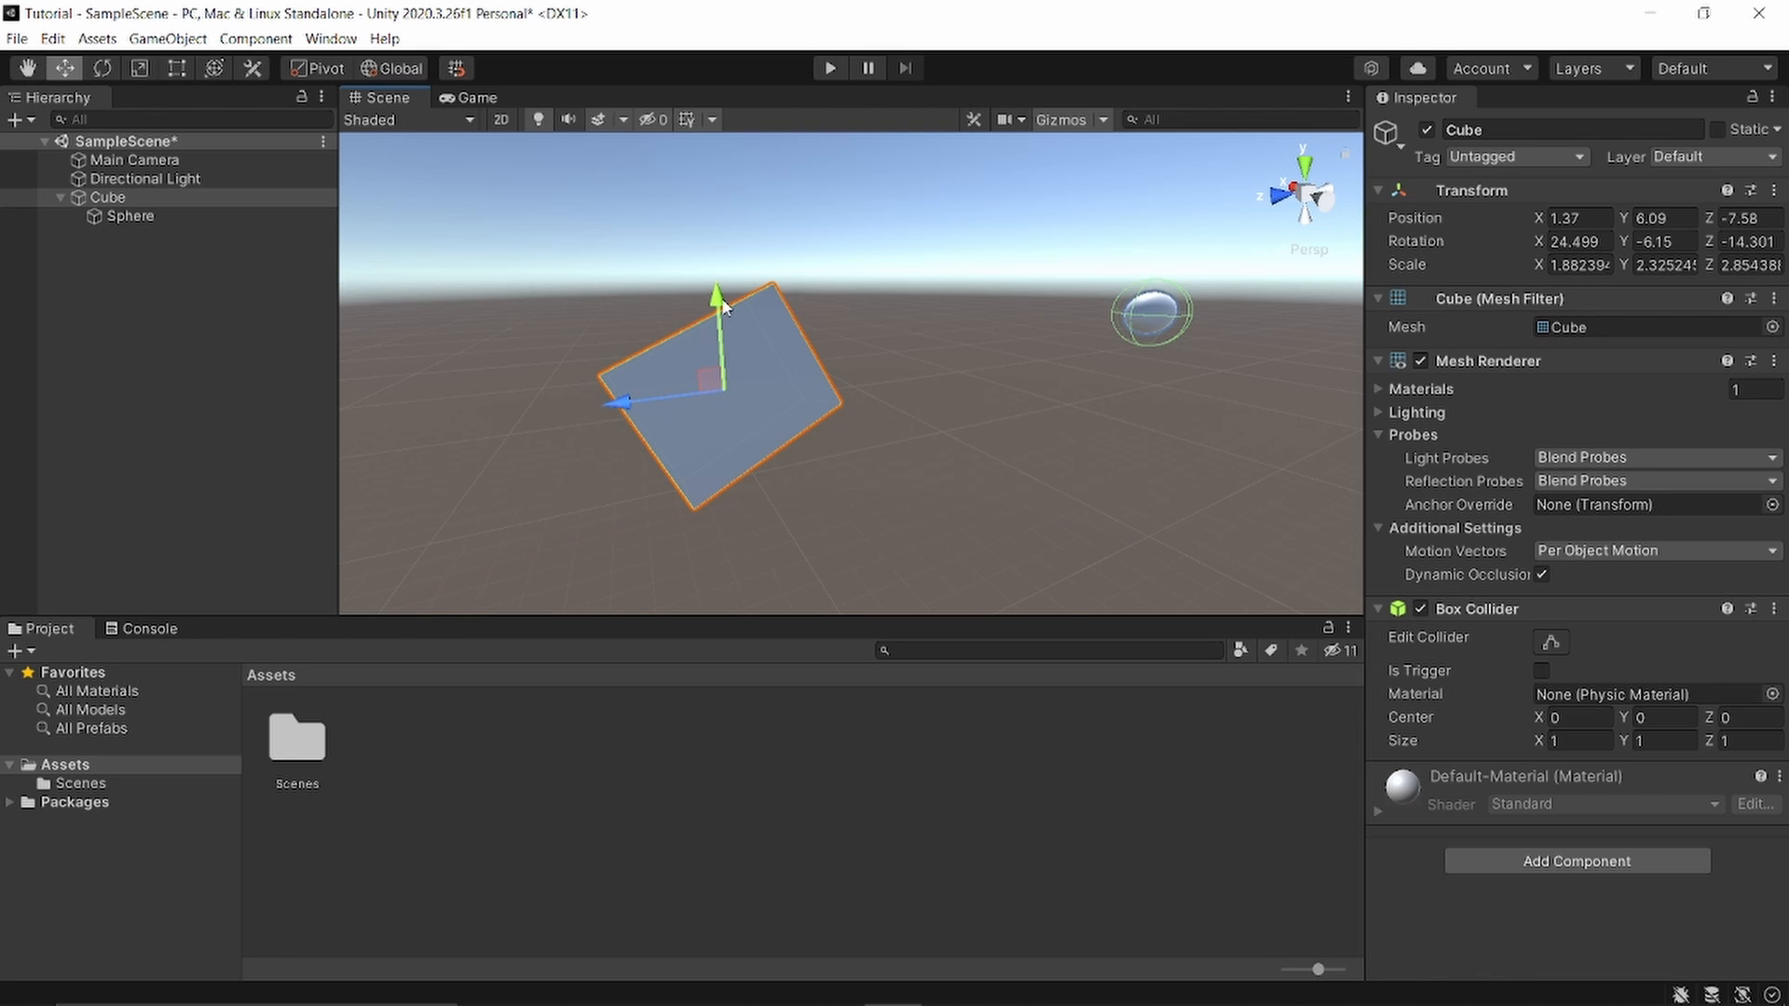
{"action": "mouse_move", "coordinate": [722, 300]}
{"action": "left_mouse_down"}
{"action": "mouse_move", "coordinate": [723, 211]}
{"action": "mouse_move", "coordinate": [738, 271]}
{"action": "left_mouse_up"}
{"action": "scroll", "coordinate": [744, 279], "scroll_direction": "down", "scroll_amount": 3}
{"action": "middle_click_drag", "start_coordinate": [747, 283], "coordinate": [754, 307]}
{"action": "scroll", "coordinate": [753, 306], "scroll_direction": "down", "scroll_amount": 2}
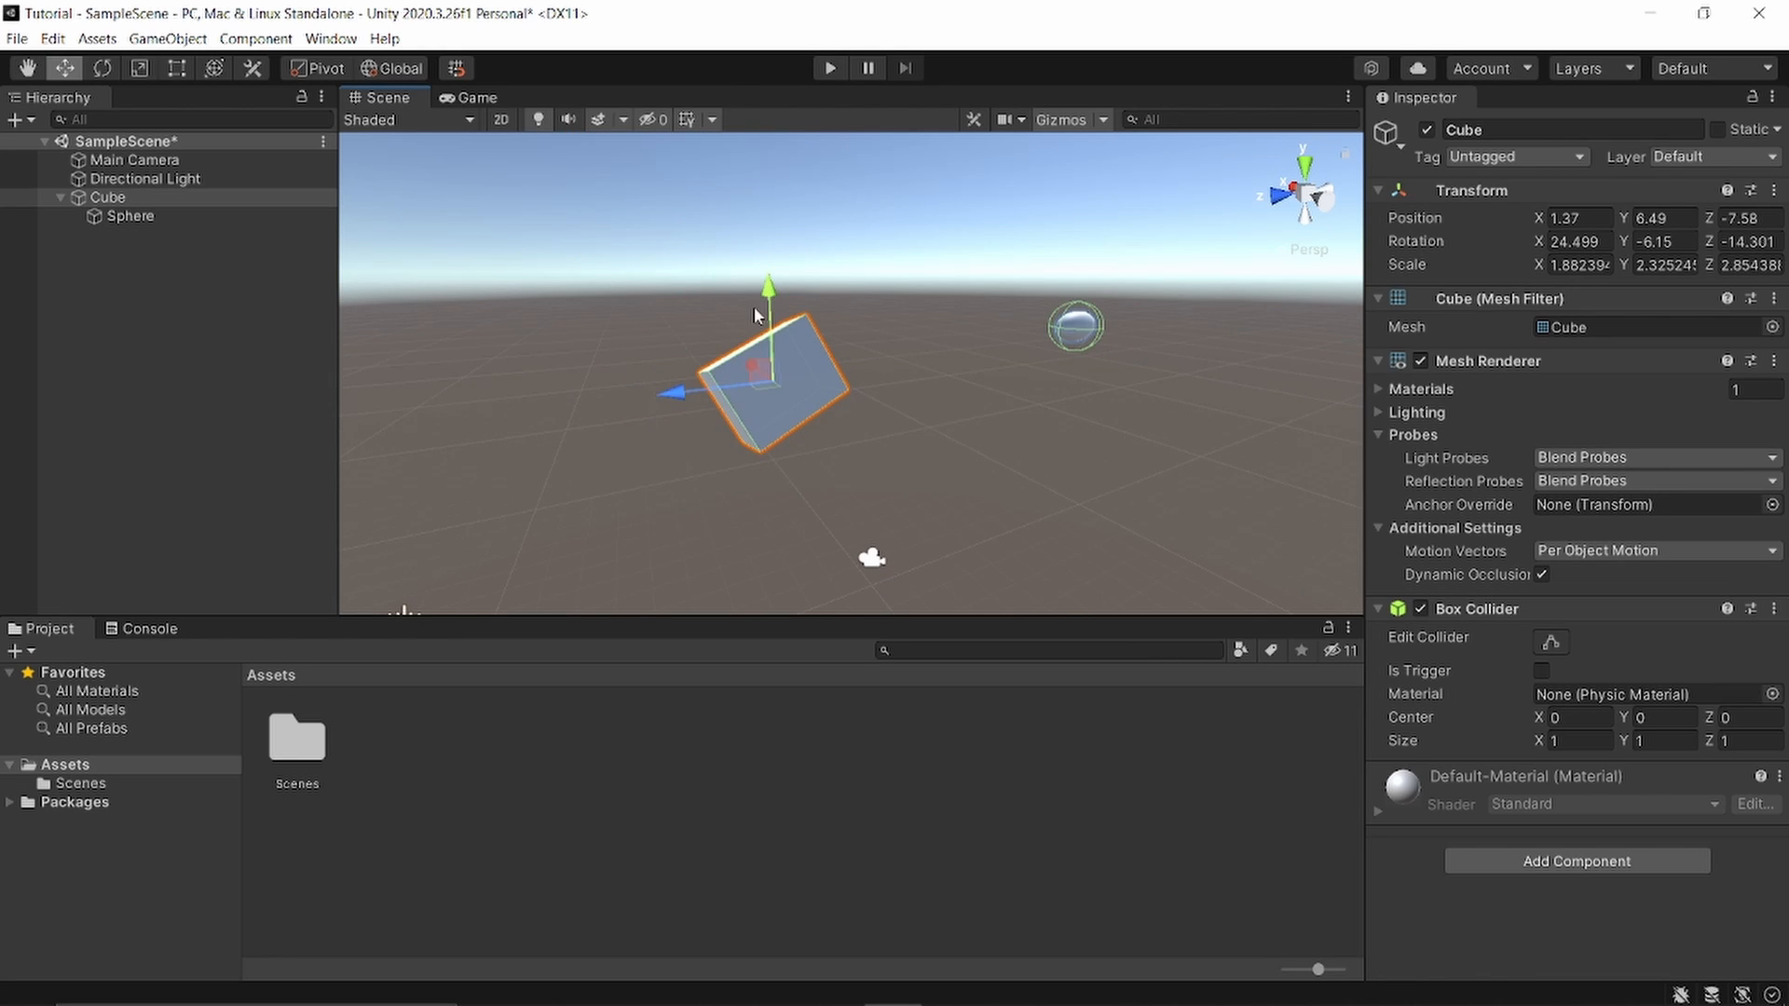
{"action": "mouse_move", "coordinate": [770, 297]}
{"action": "left_mouse_down"}
{"action": "mouse_move", "coordinate": [764, 191]}
{"action": "mouse_move", "coordinate": [770, 295]}
{"action": "left_mouse_up"}
{"action": "left_click_drag", "start_coordinate": [686, 396], "coordinate": [735, 392]}
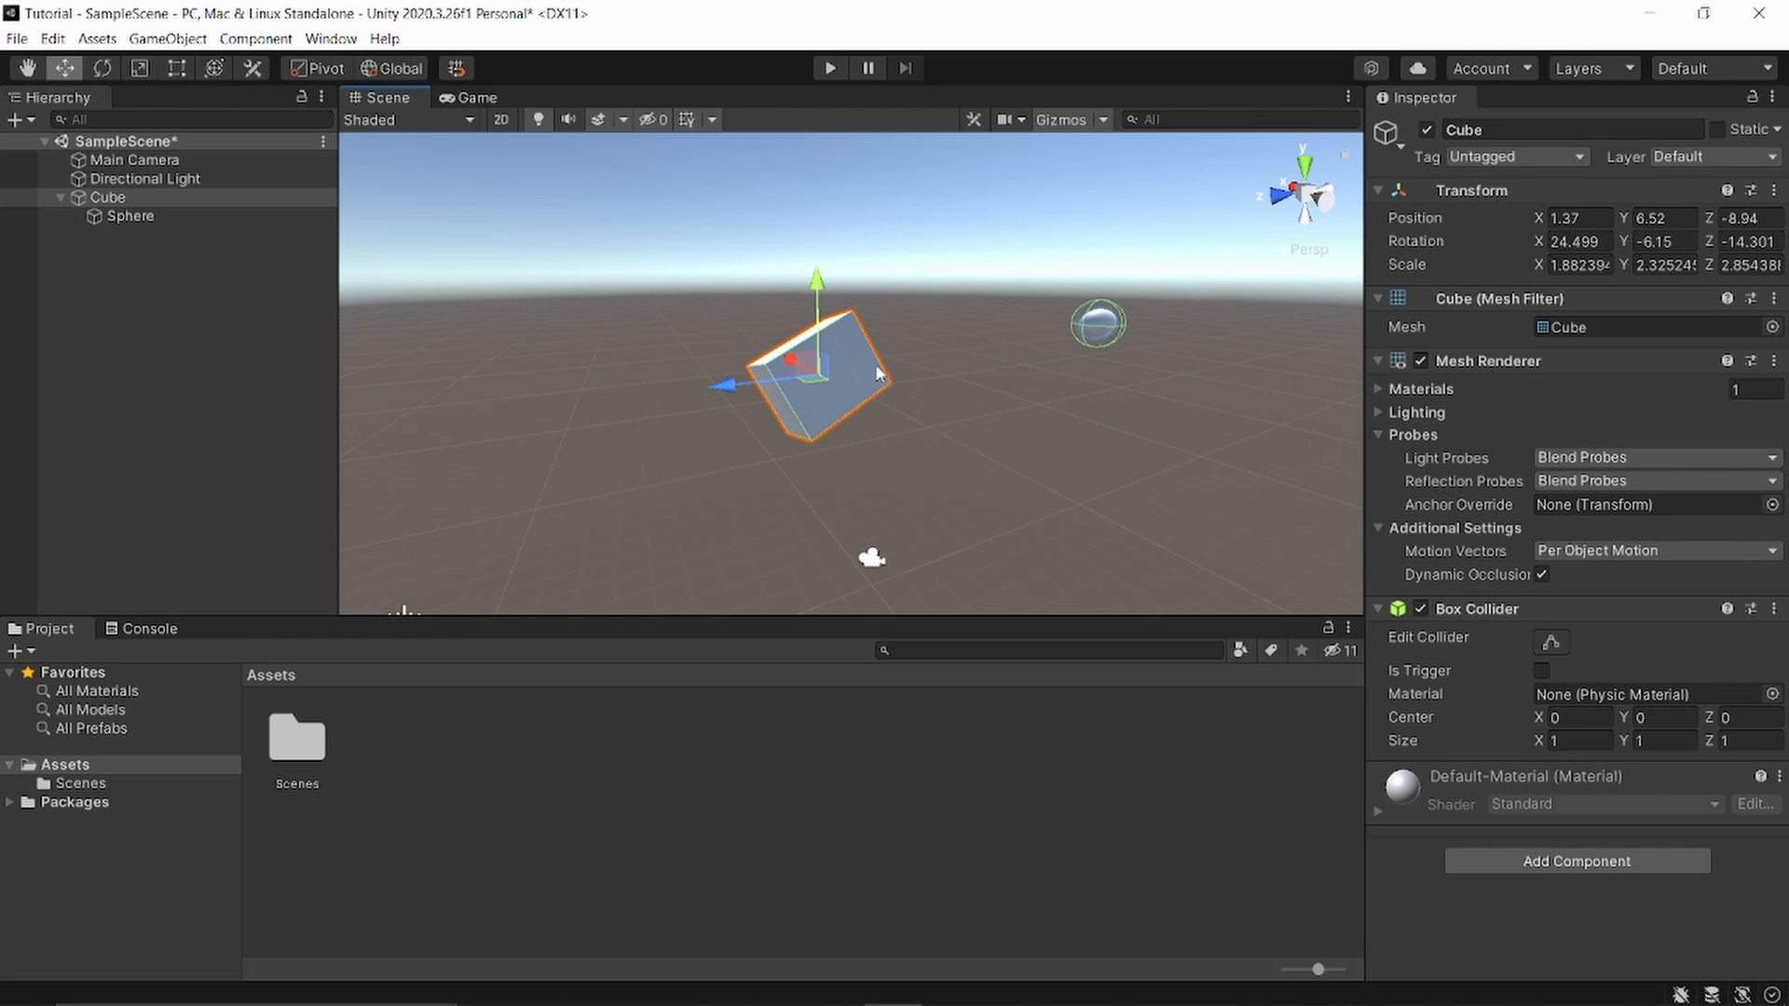
Set the transform handle position to Center and move the Cube along Z to about -8.12
{"action": "left_click", "coordinate": [343, 70]}
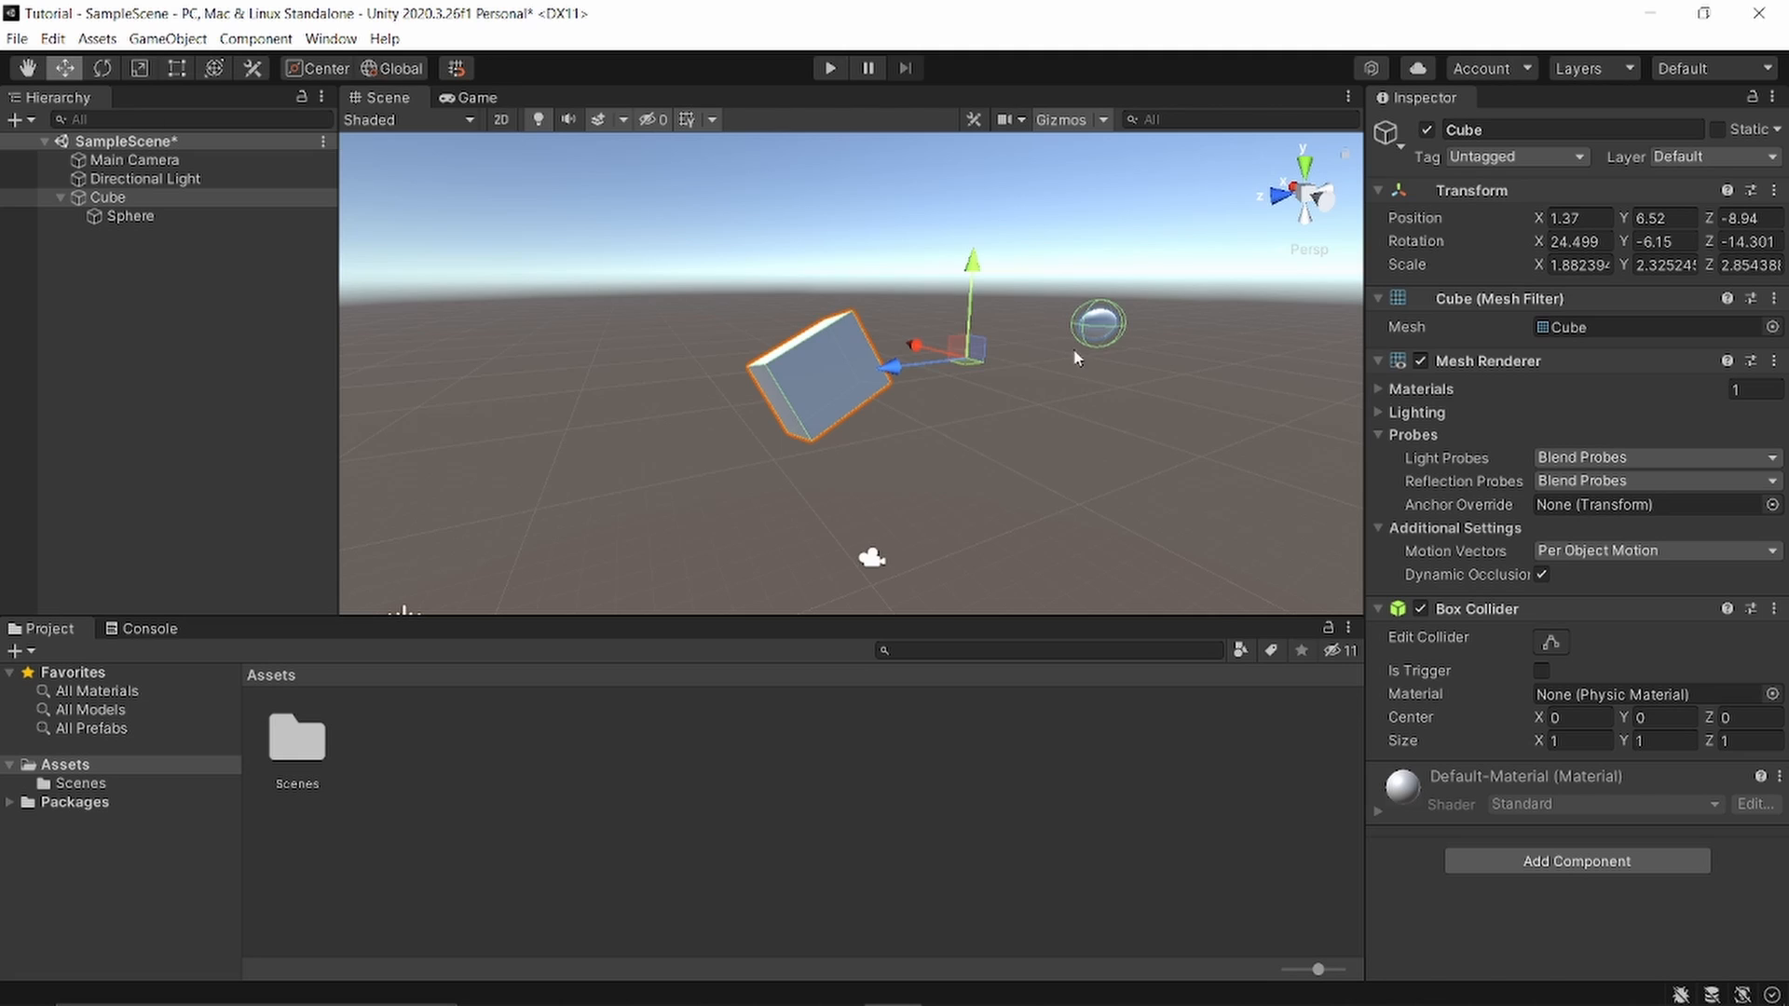
{"action": "left_click_drag", "start_coordinate": [1075, 355], "coordinate": [937, 240], "text": "alt"}
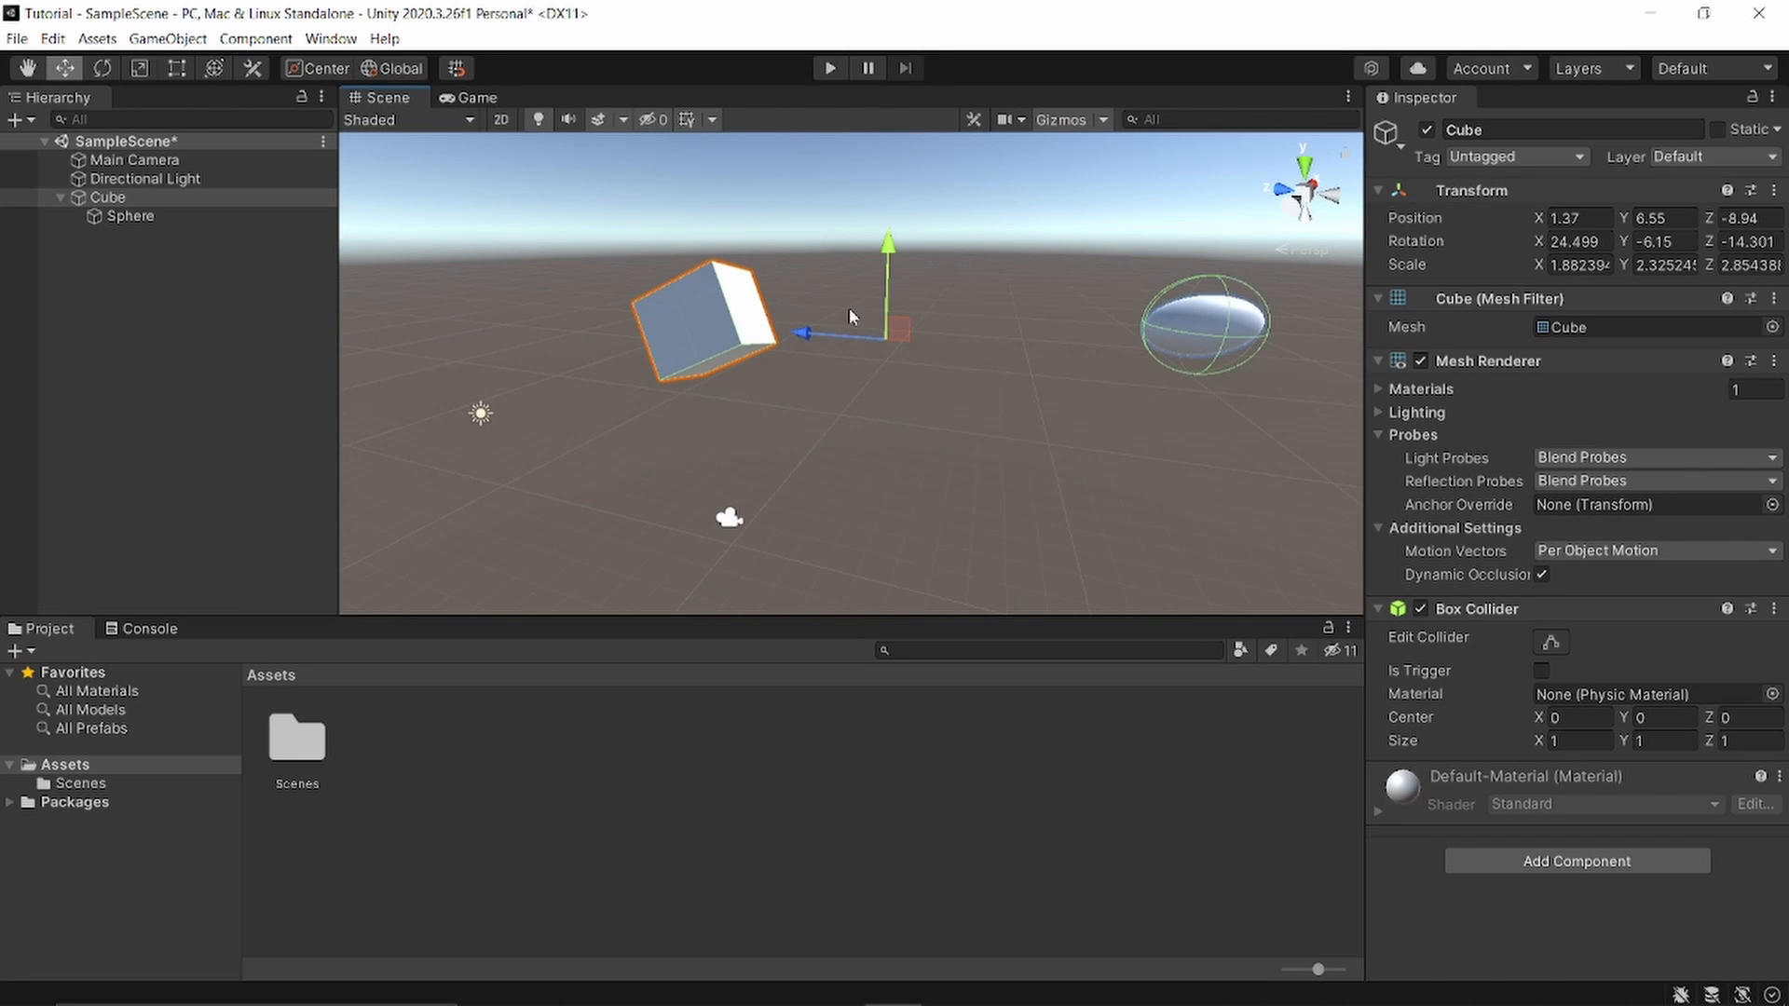
{"action": "left_click_drag", "start_coordinate": [815, 331], "coordinate": [667, 312]}
{"action": "left_click", "coordinate": [699, 323]}
{"action": "left_click_drag", "start_coordinate": [806, 333], "coordinate": [775, 370]}
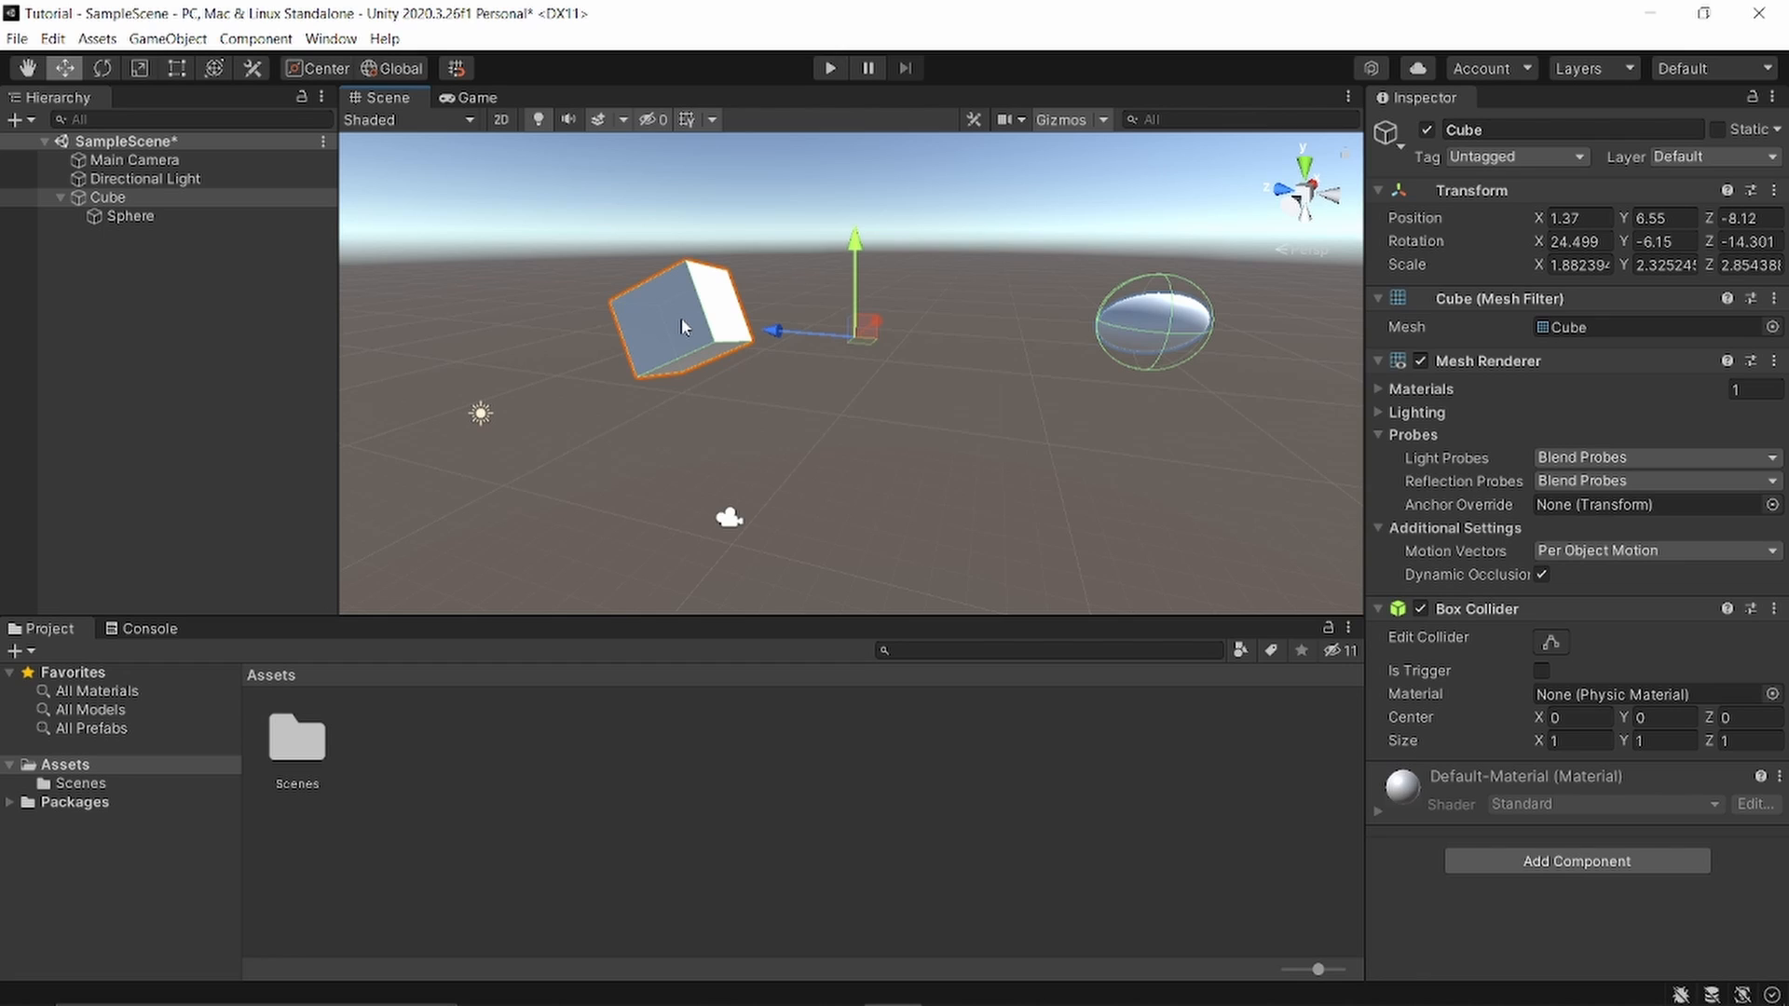
Add a capsule to the scene and make it a child of the Cube
{"action": "right_click", "coordinate": [136, 259]}
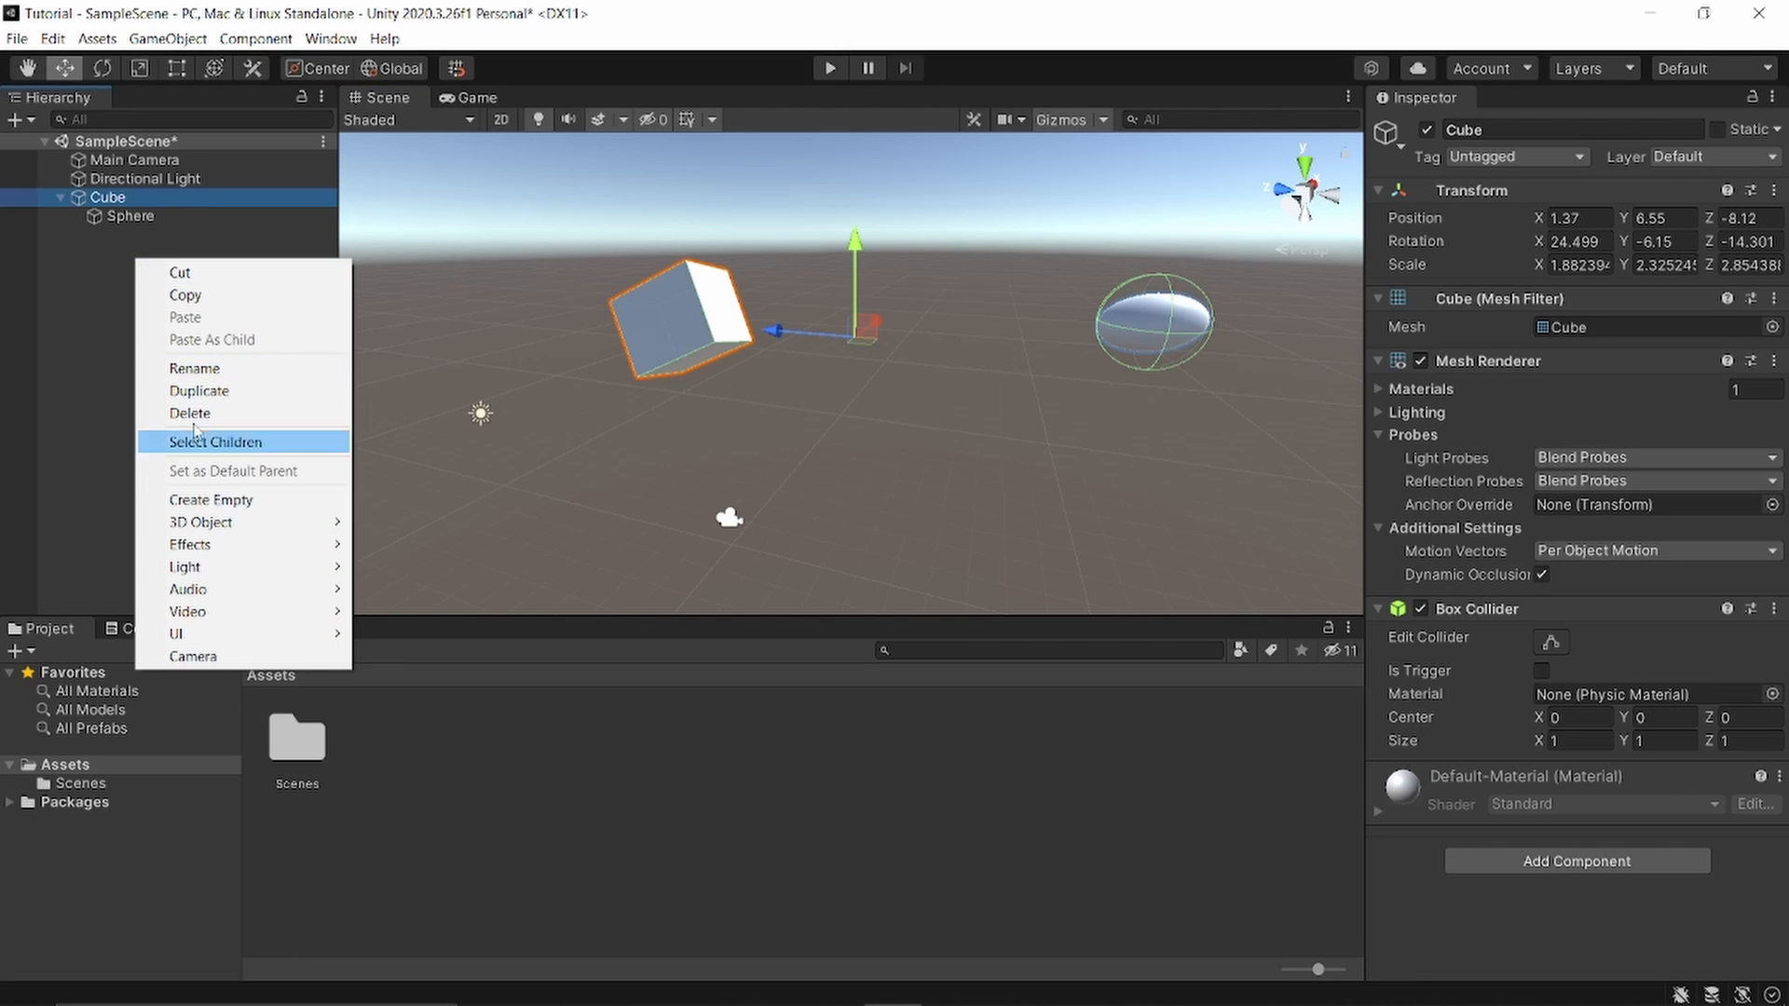
{"action": "left_click", "coordinate": [180, 272]}
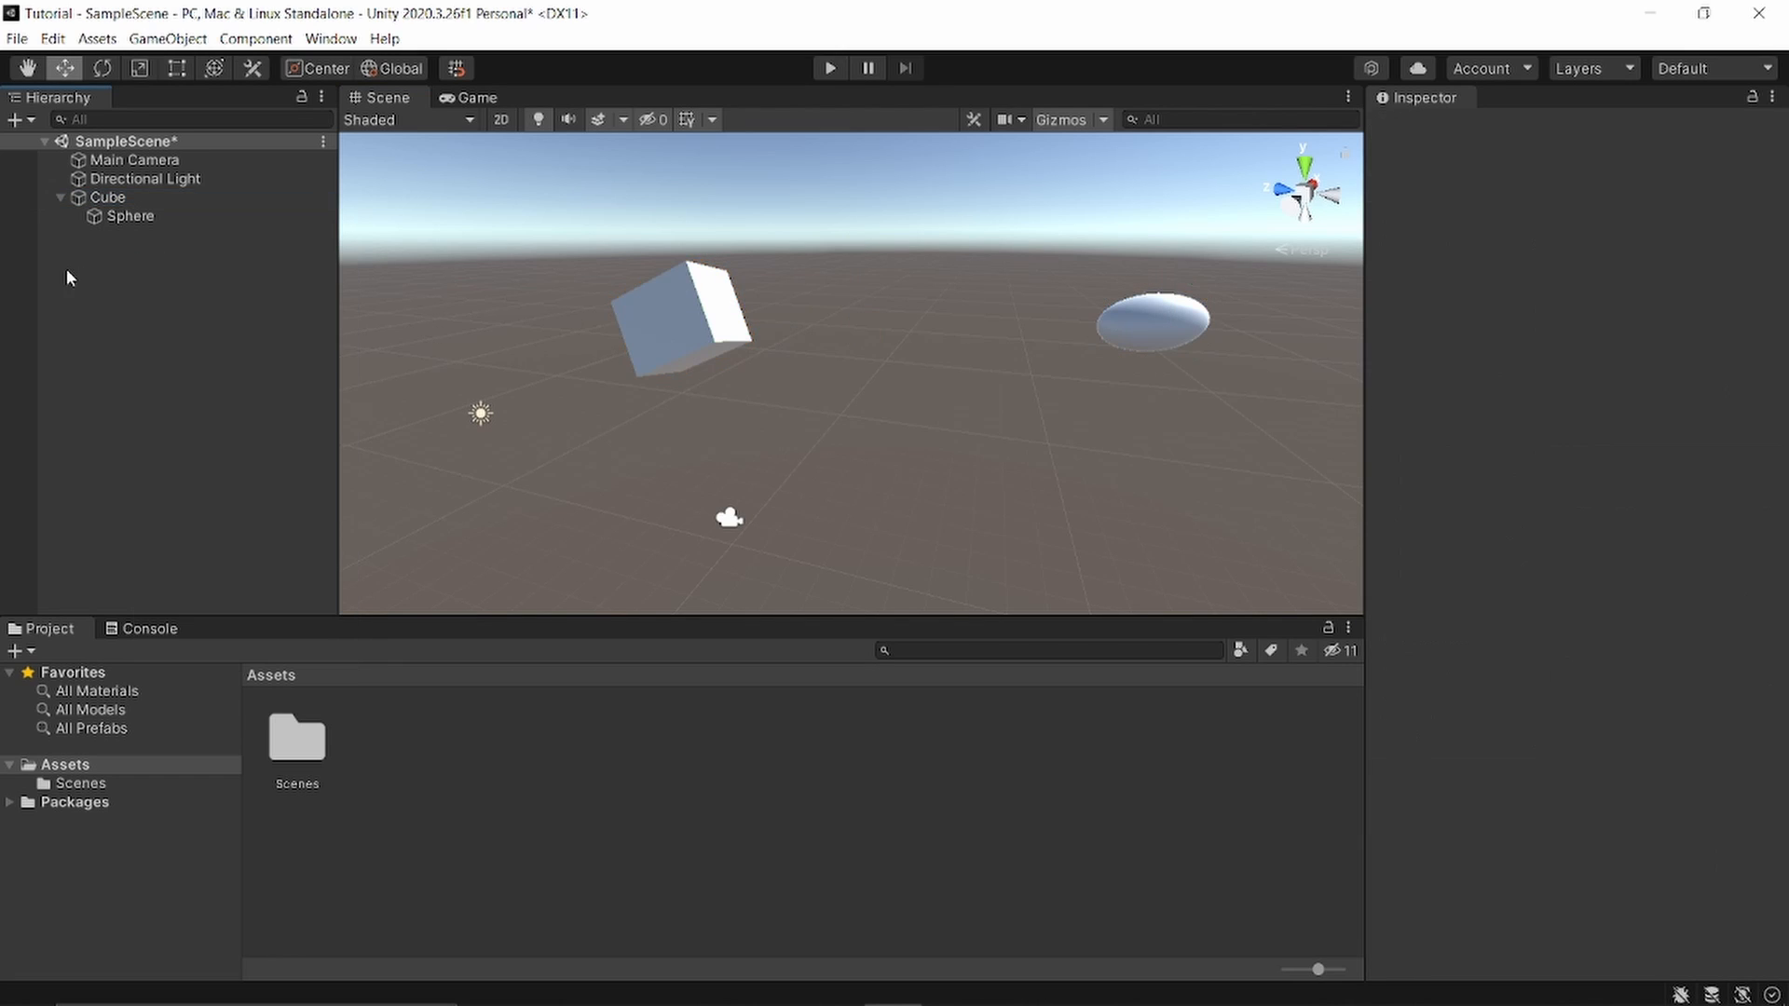
{"action": "right_click", "coordinate": [118, 264]}
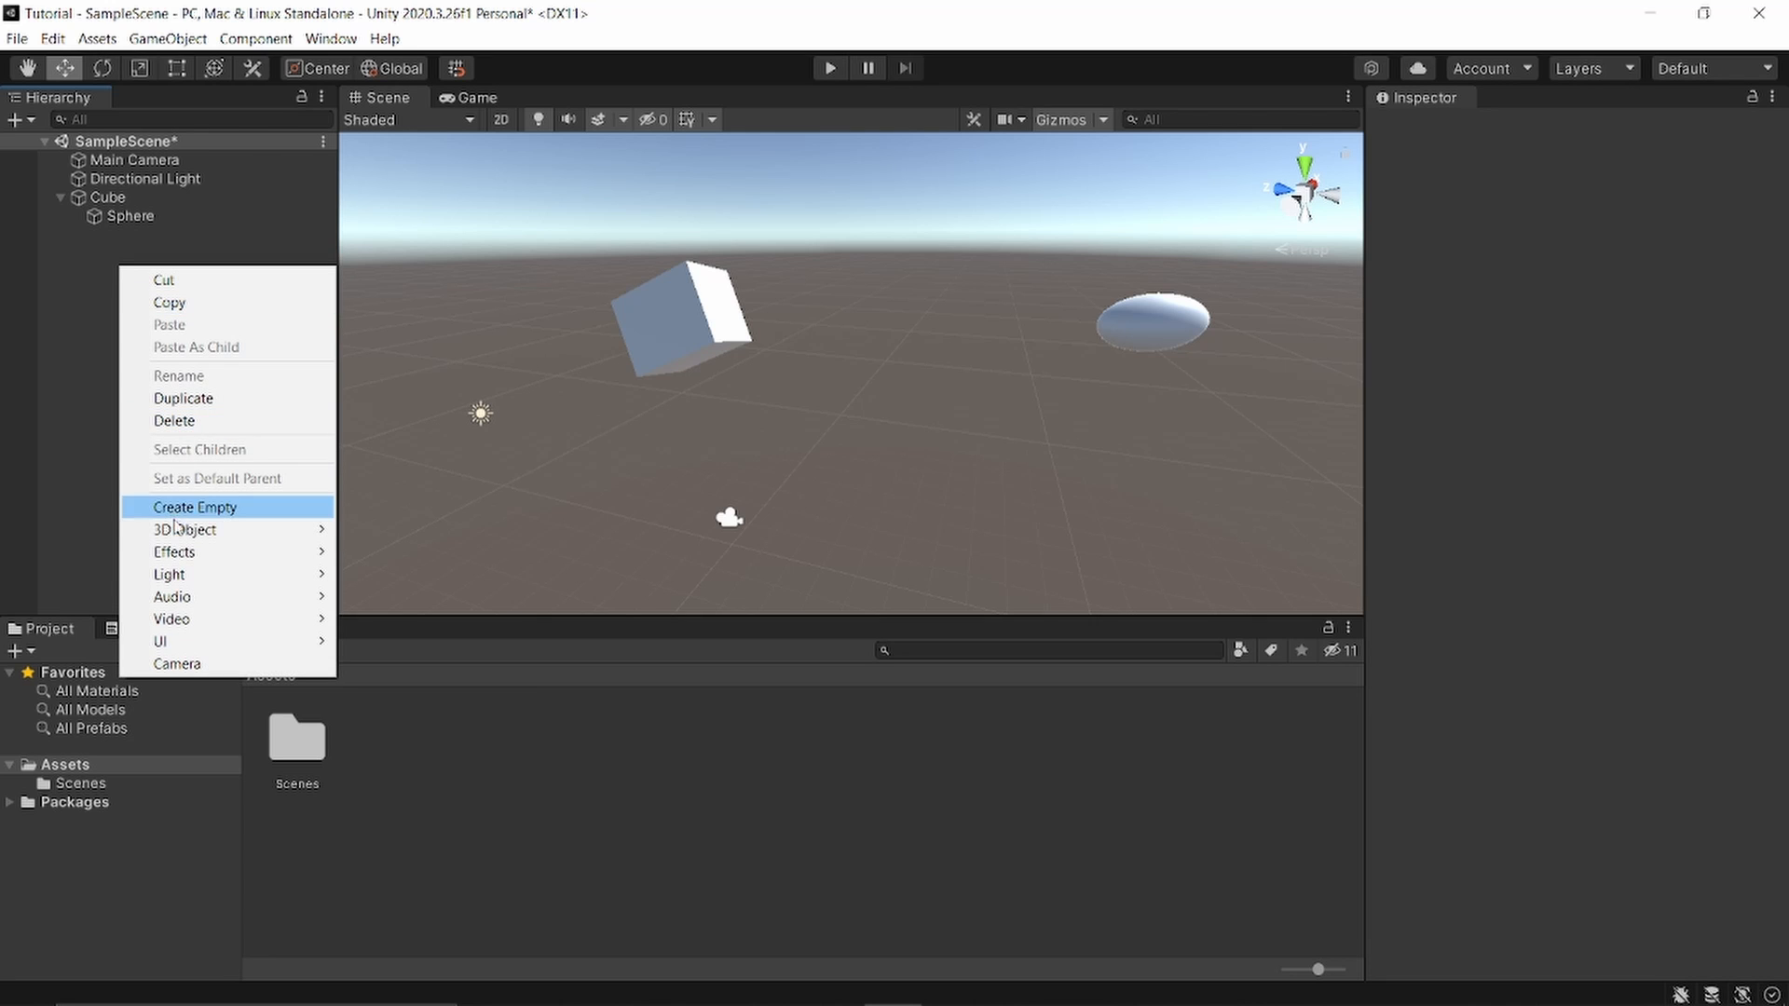
{"action": "mouse_move", "coordinate": [177, 530]}
{"action": "left_click", "coordinate": [389, 574]}
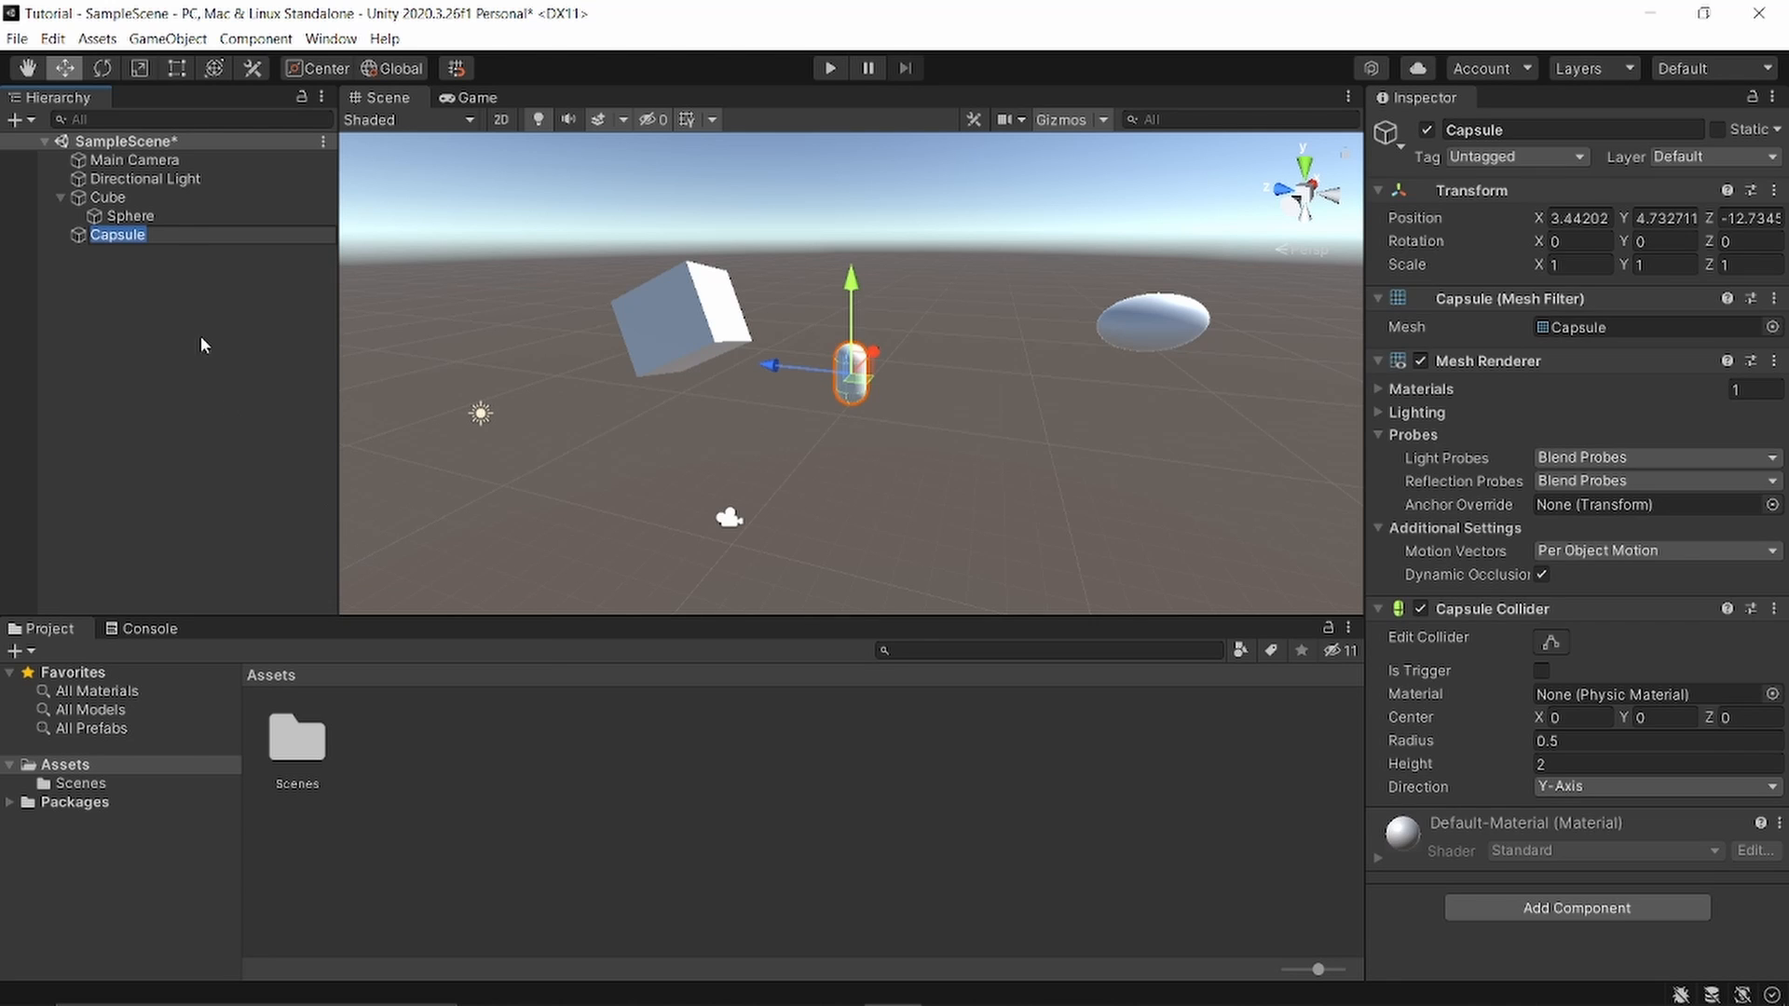
{"action": "left_click", "coordinate": [160, 273]}
{"action": "left_click_drag", "start_coordinate": [126, 235], "coordinate": [135, 214]}
Select the Cube and raise it together with its children to about Y 8.54
{"action": "left_click", "coordinate": [116, 199]}
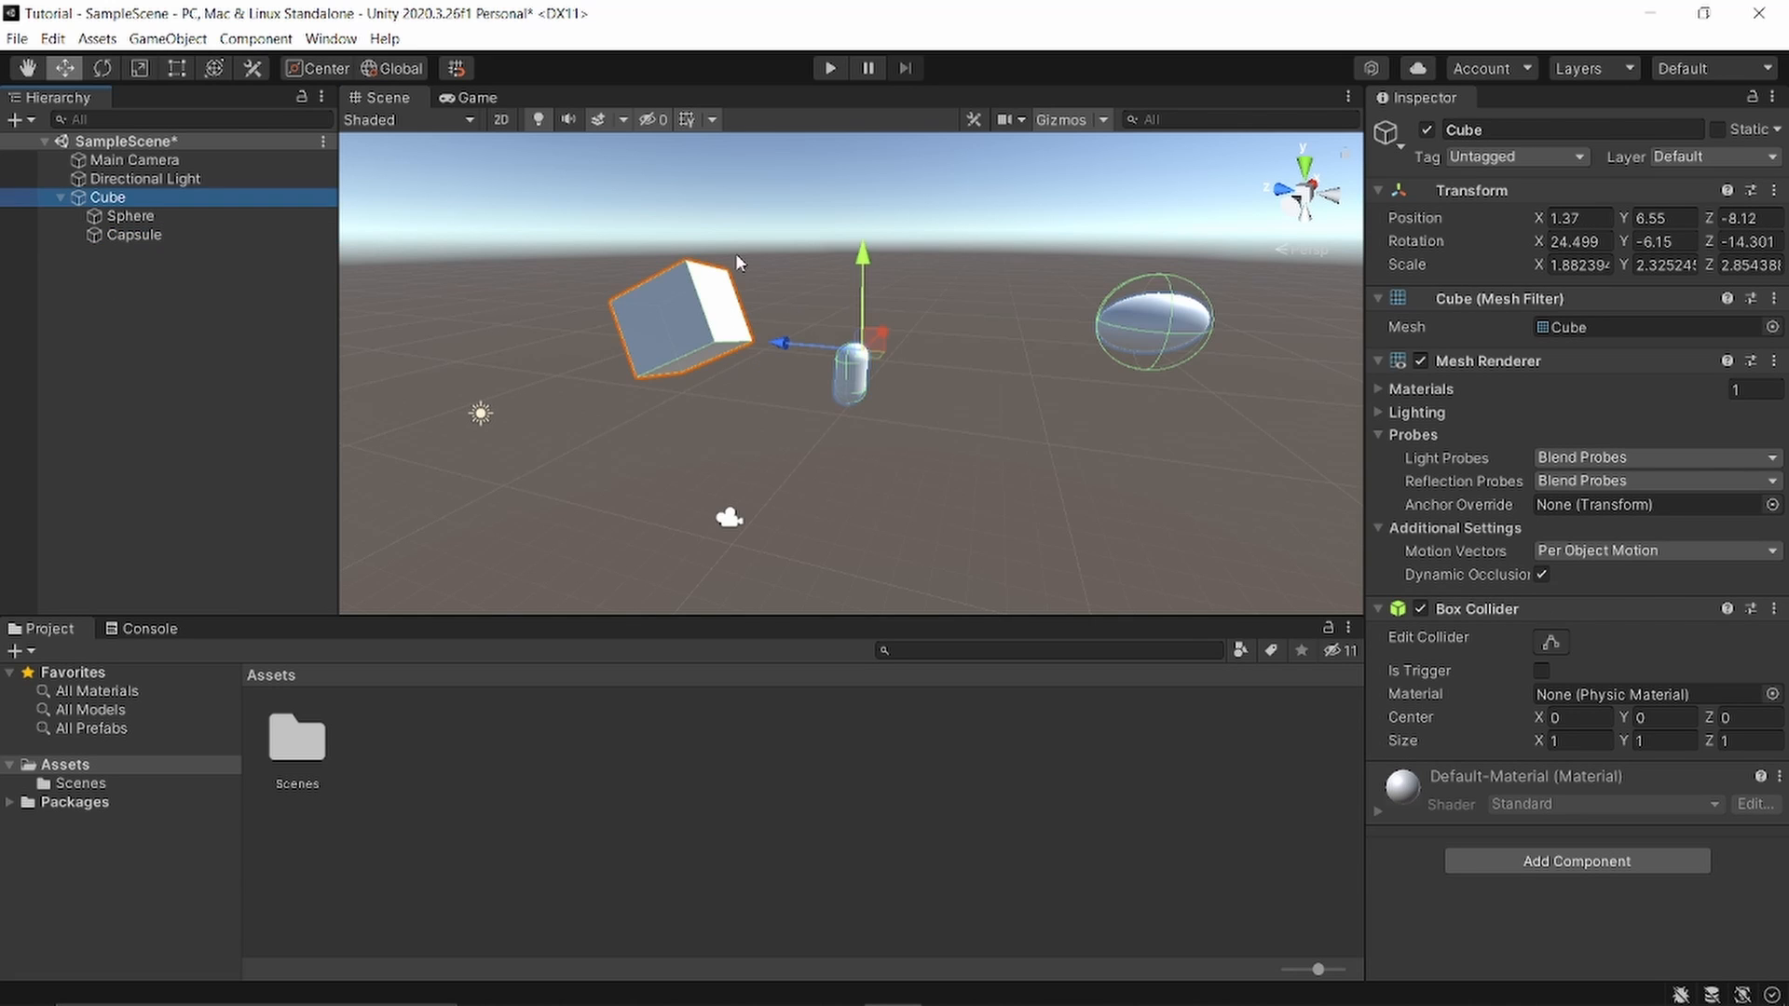
{"action": "middle_click_drag", "start_coordinate": [741, 263], "coordinate": [508, 303]}
{"action": "left_click_drag", "start_coordinate": [508, 304], "coordinate": [349, 321], "text": "alt"}
{"action": "middle_click_drag", "start_coordinate": [1071, 317], "coordinate": [741, 365]}
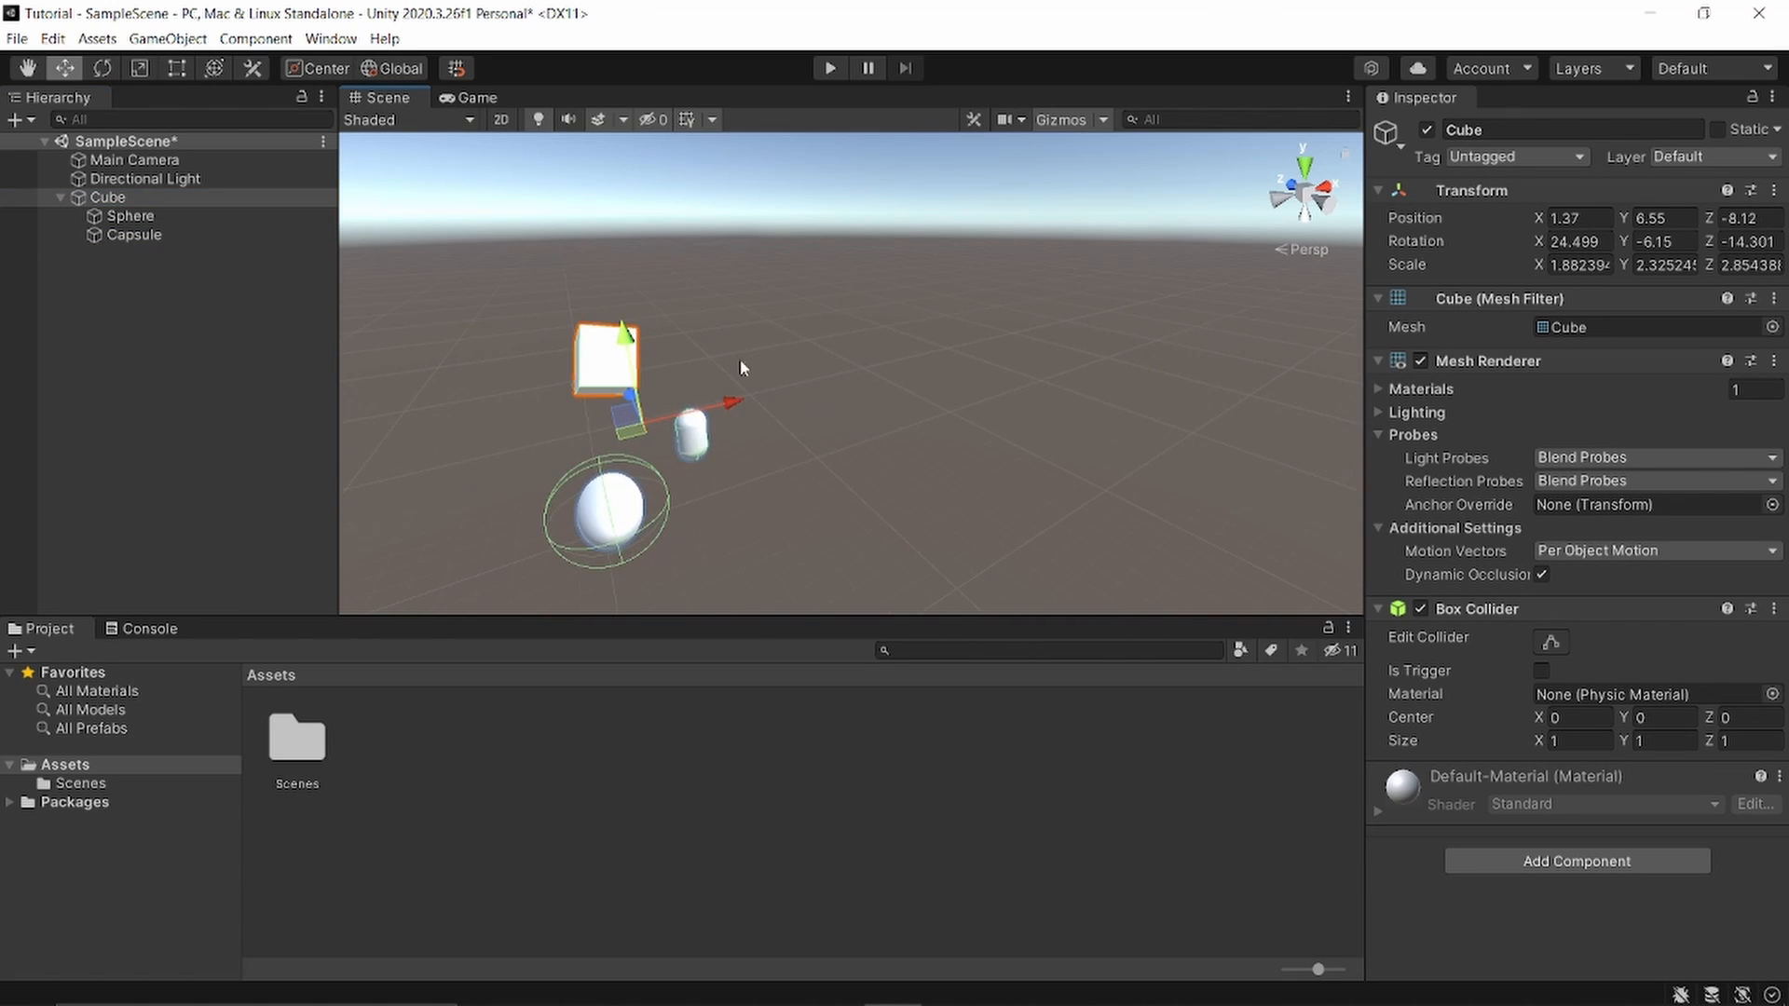
{"action": "middle_click_drag", "start_coordinate": [884, 347], "coordinate": [1028, 294]}
{"action": "key", "text": "w"}
{"action": "left_click_drag", "start_coordinate": [804, 279], "coordinate": [807, 229]}
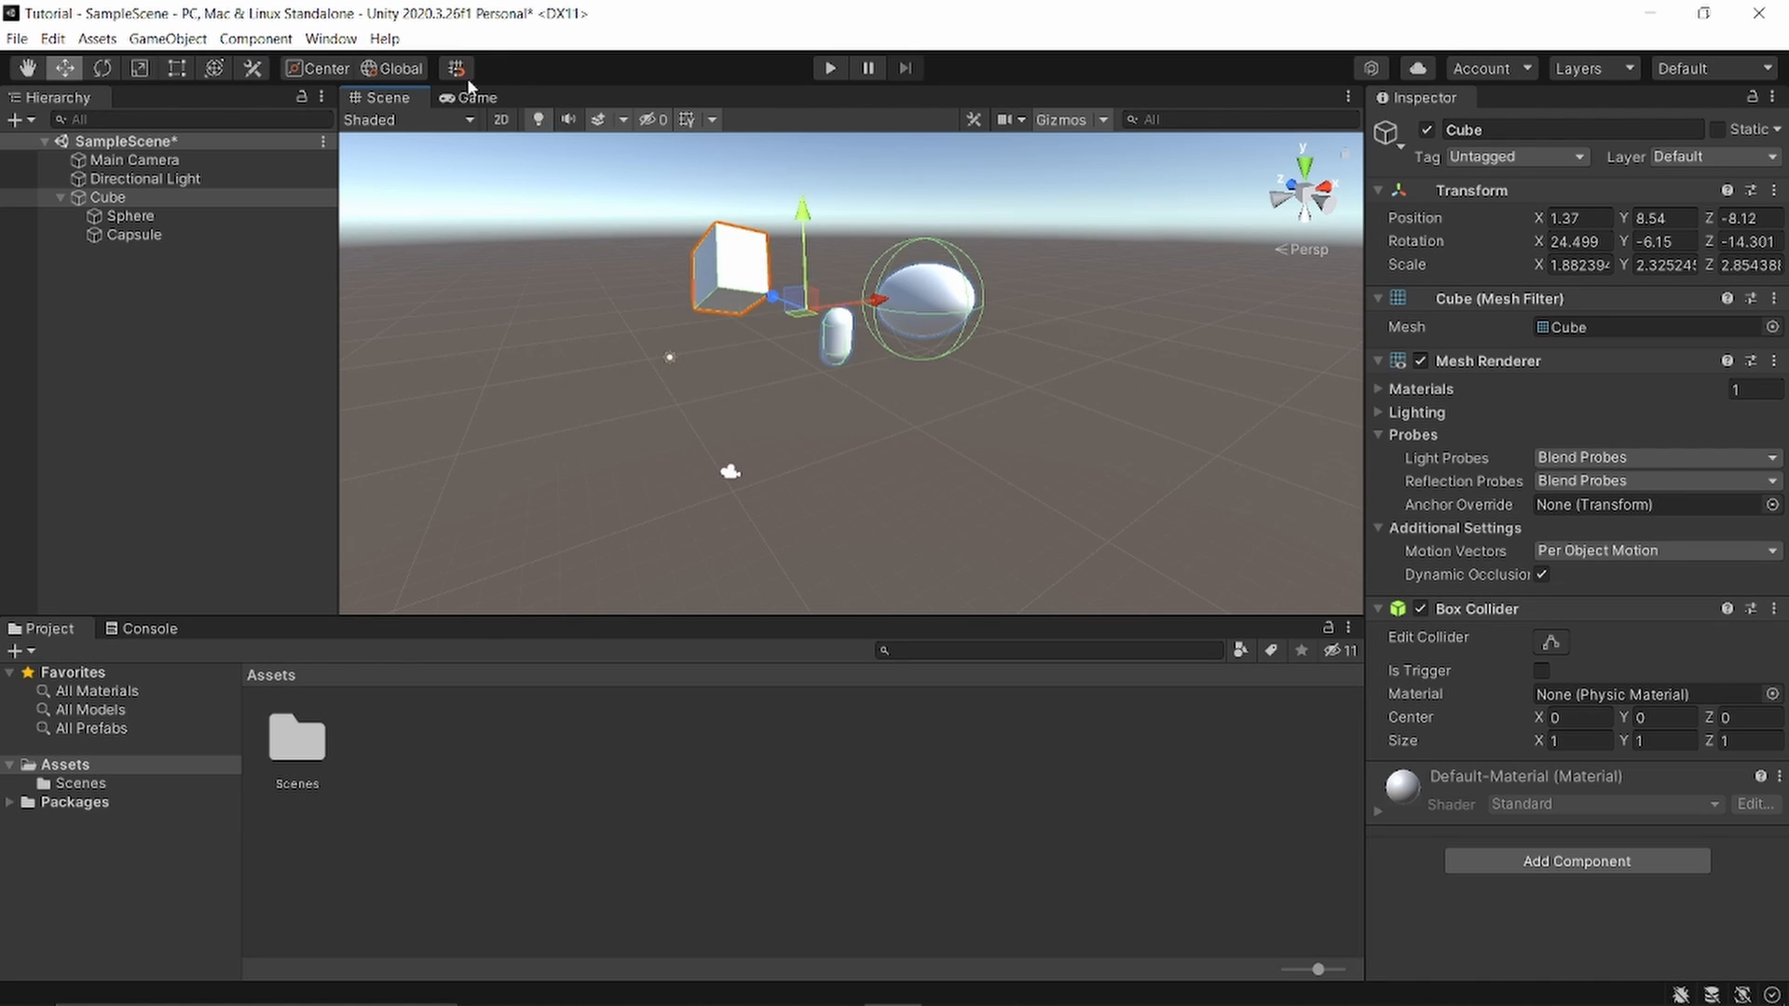
Return the transform handle position to Pivot and widen the Inspector with the Cube selected
{"action": "left_click", "coordinate": [309, 69]}
{"action": "left_click", "coordinate": [194, 349]}
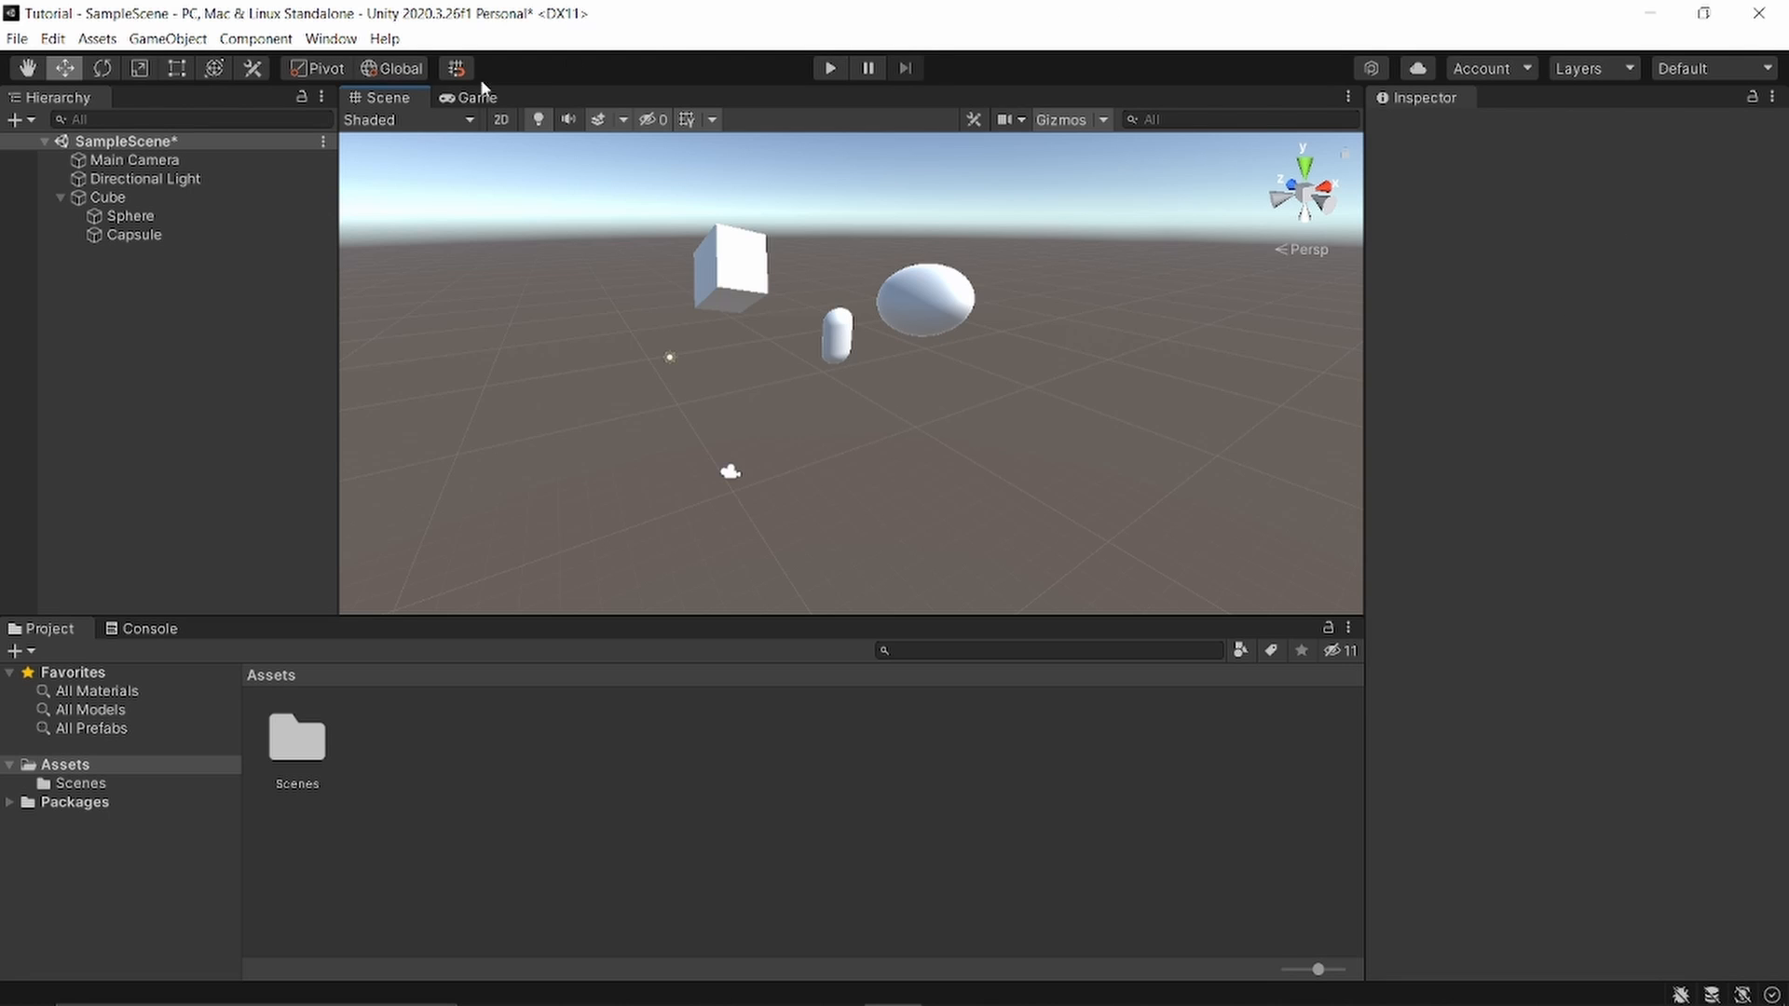
{"action": "left_click", "coordinate": [126, 197]}
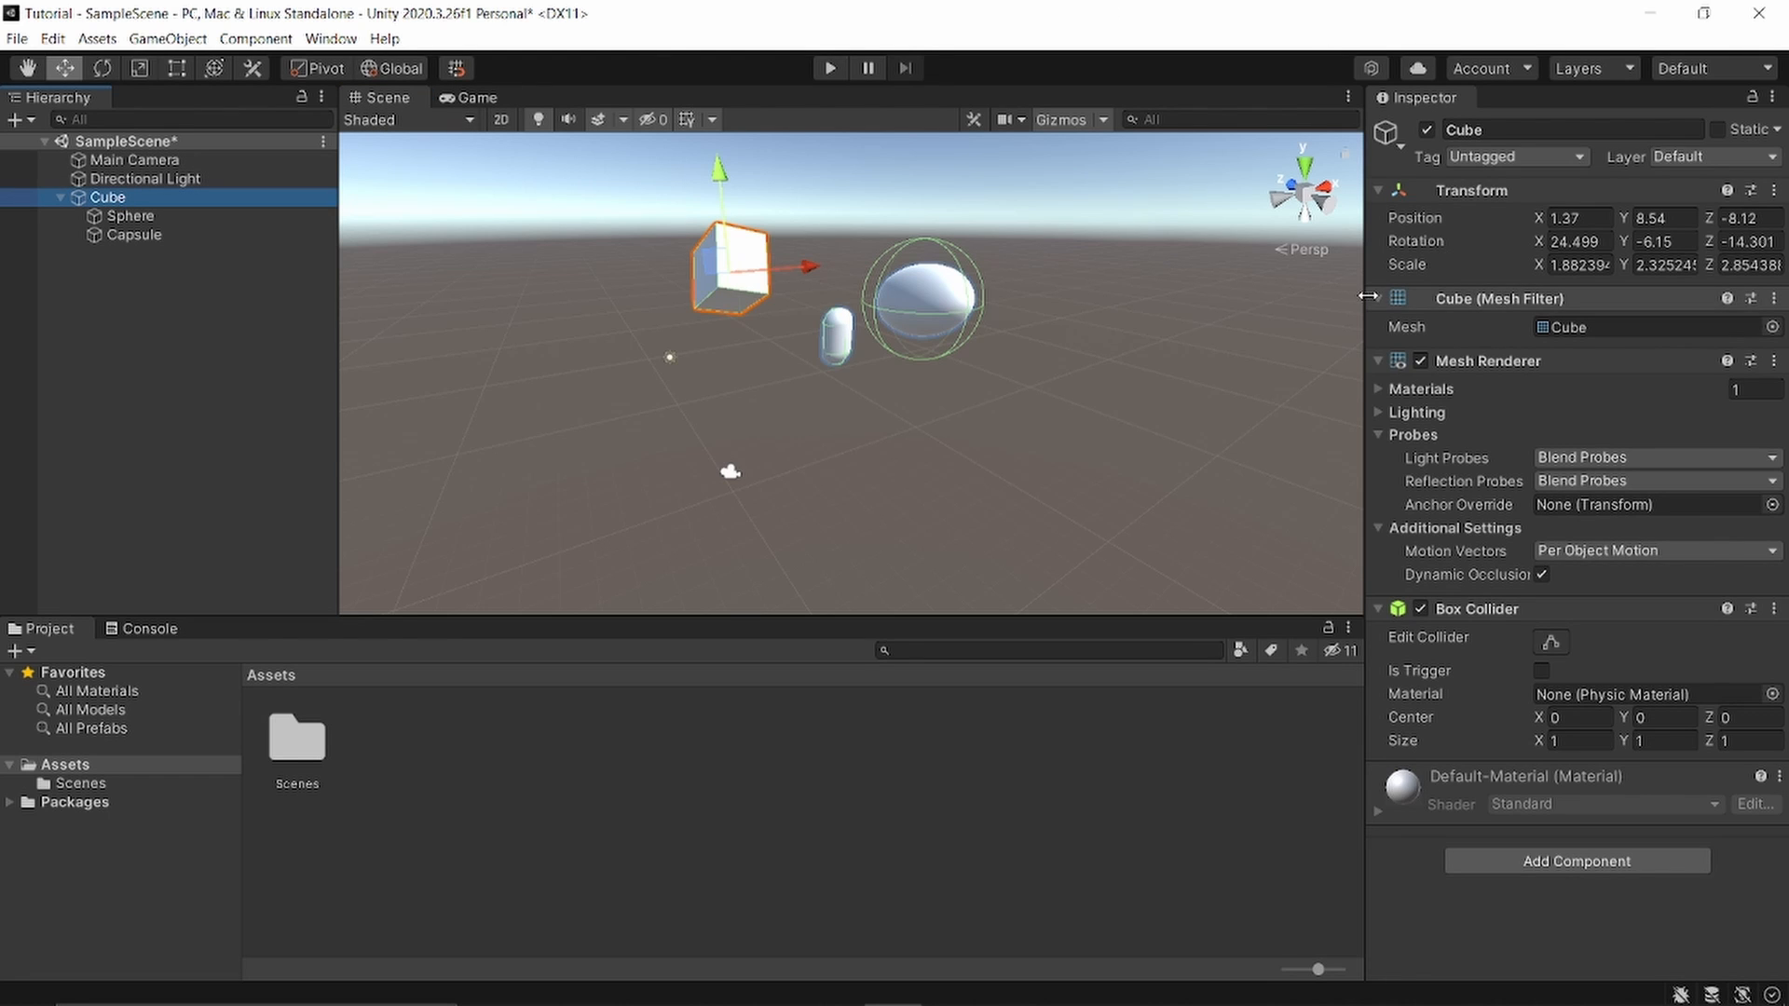
{"action": "left_click_drag", "start_coordinate": [1366, 295], "coordinate": [1084, 280]}
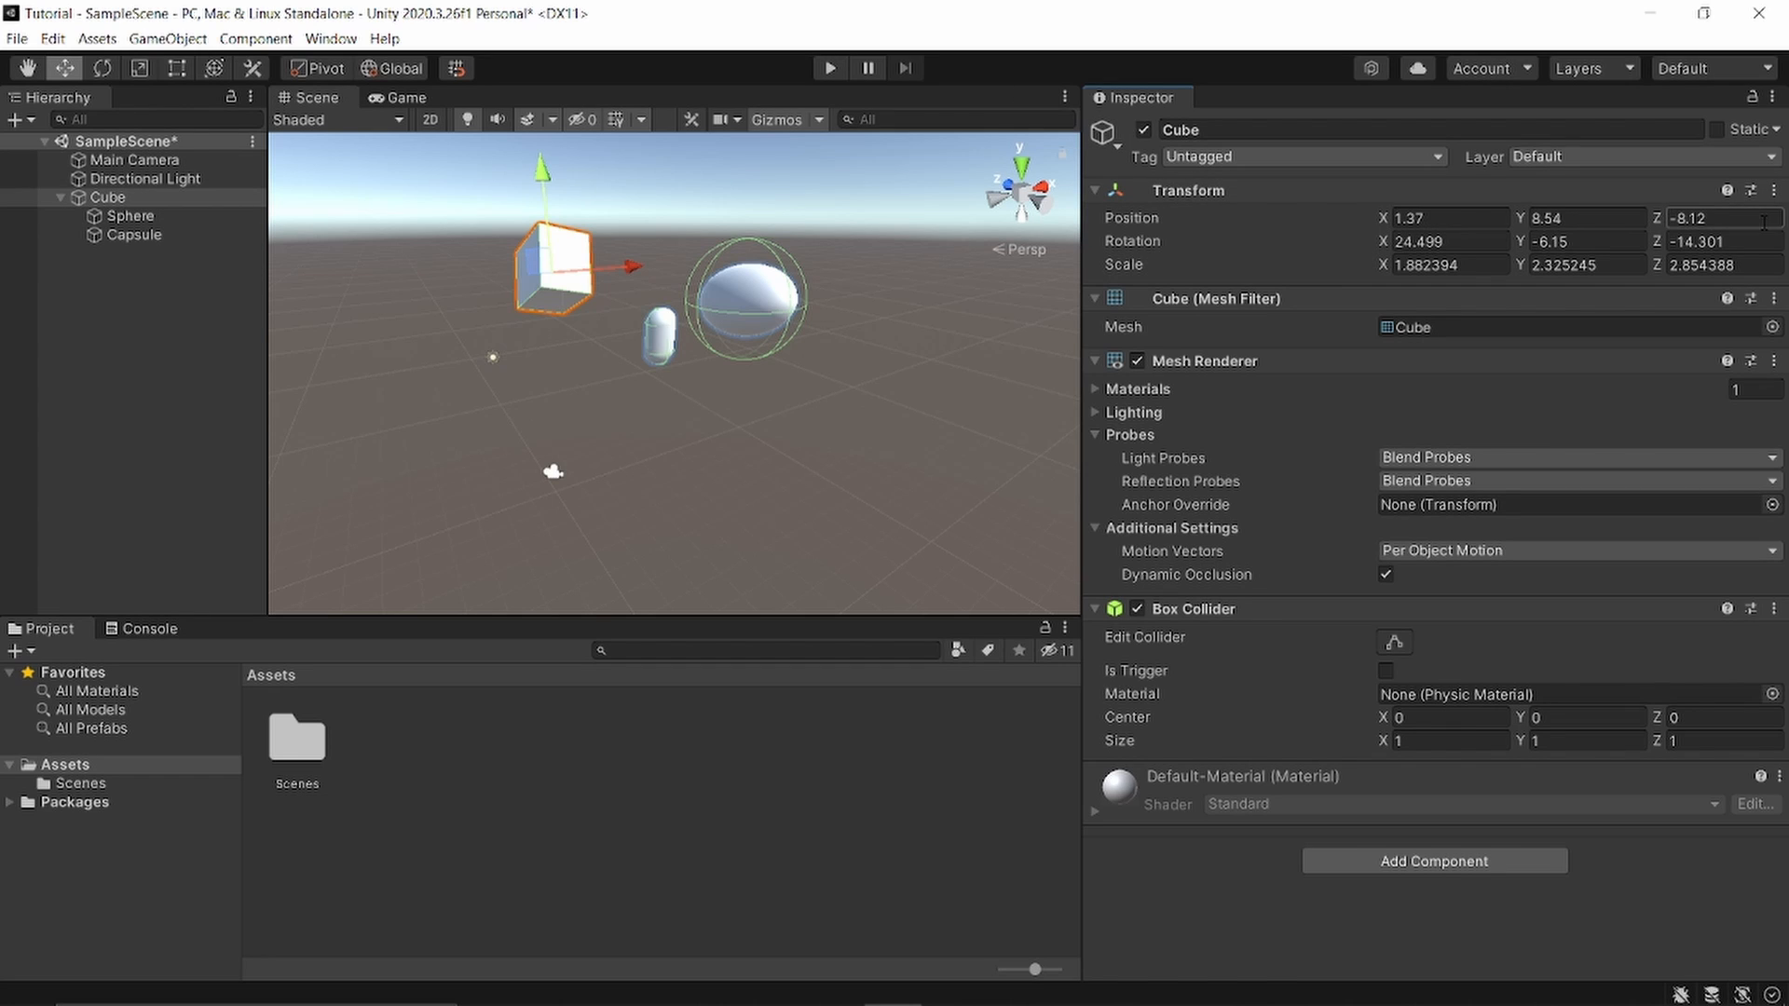
Reset the Cube's Transform component and frame the Cube in the Scene view
{"action": "left_click", "coordinate": [1773, 191]}
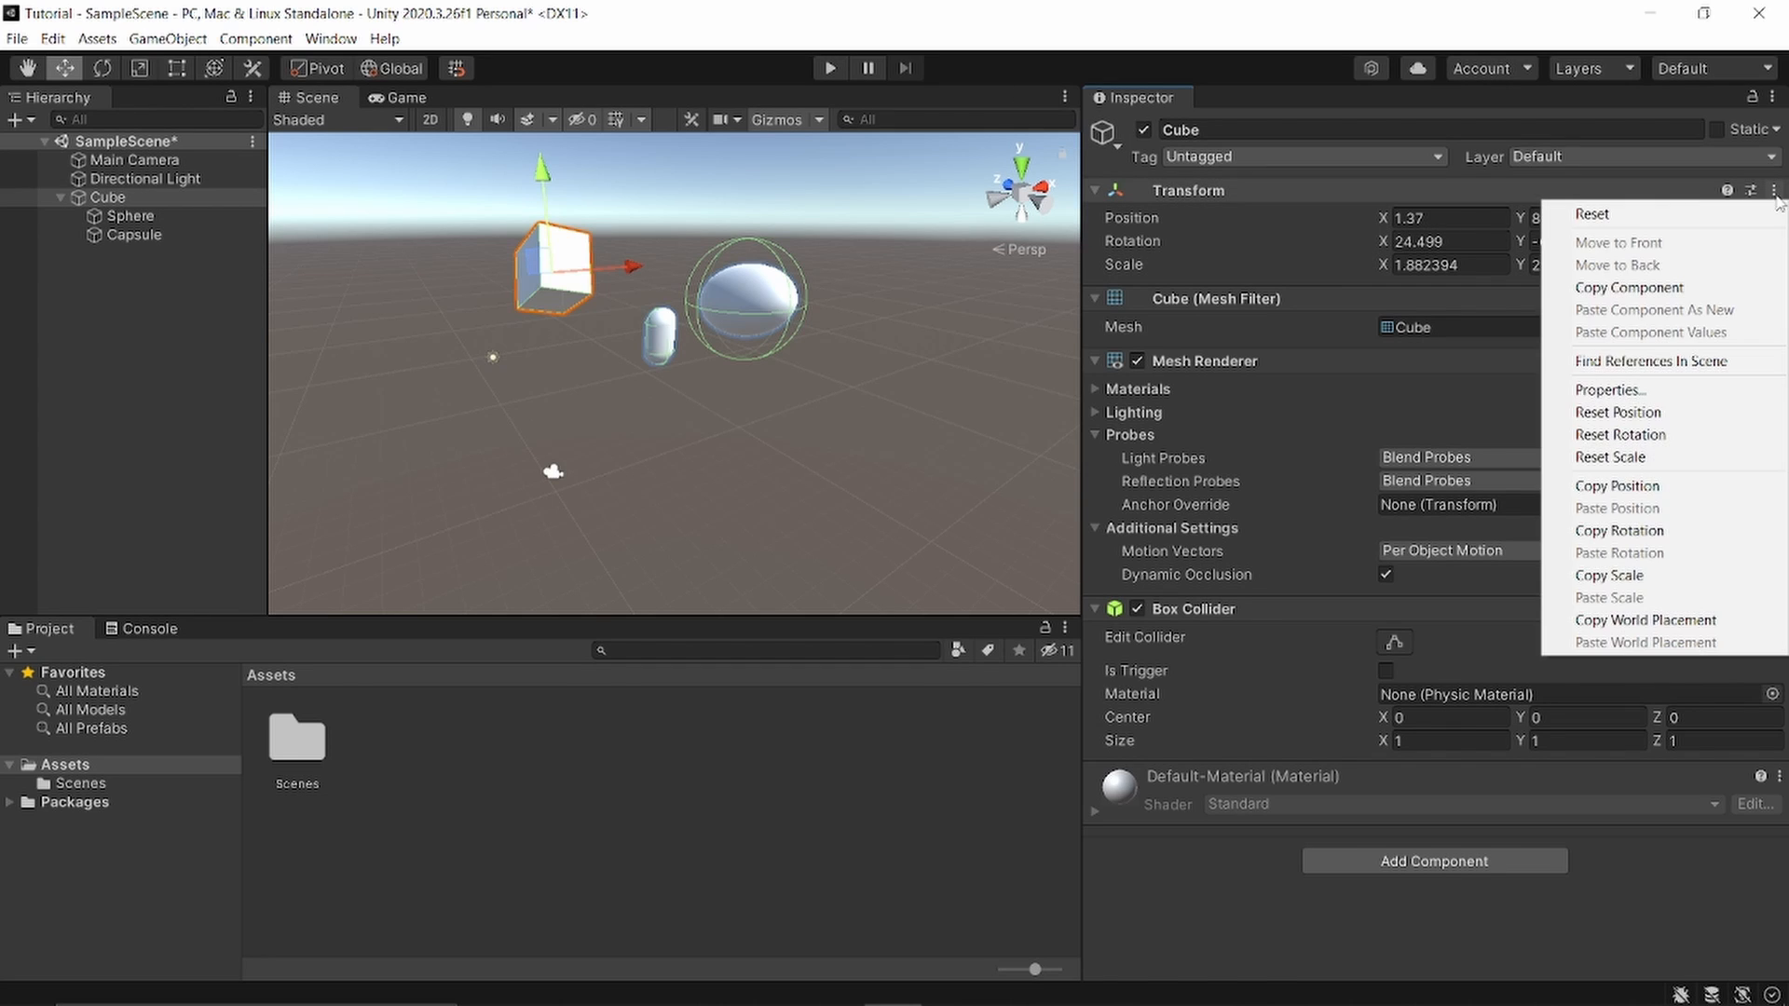
{"action": "left_click", "coordinate": [1599, 218]}
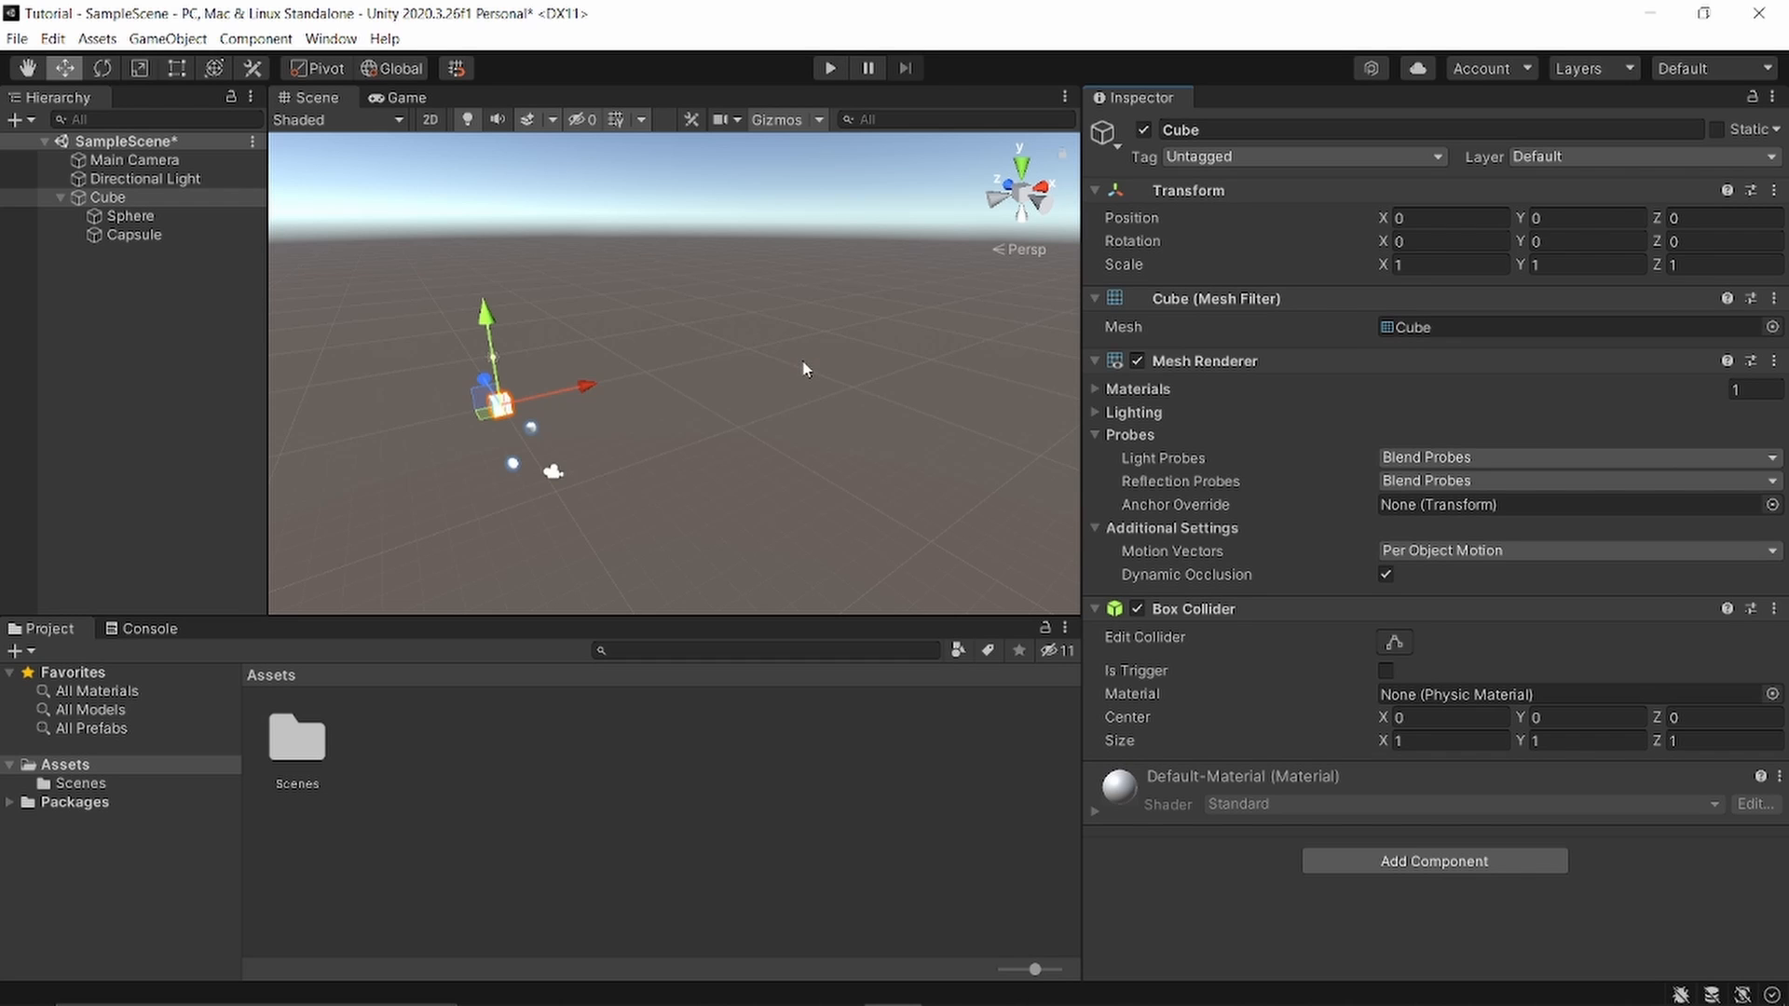
{"action": "key", "text": "f"}
{"action": "middle_click_drag", "start_coordinate": [730, 343], "coordinate": [847, 279]}
{"action": "scroll", "coordinate": [843, 289], "scroll_direction": "down", "scroll_amount": 10}
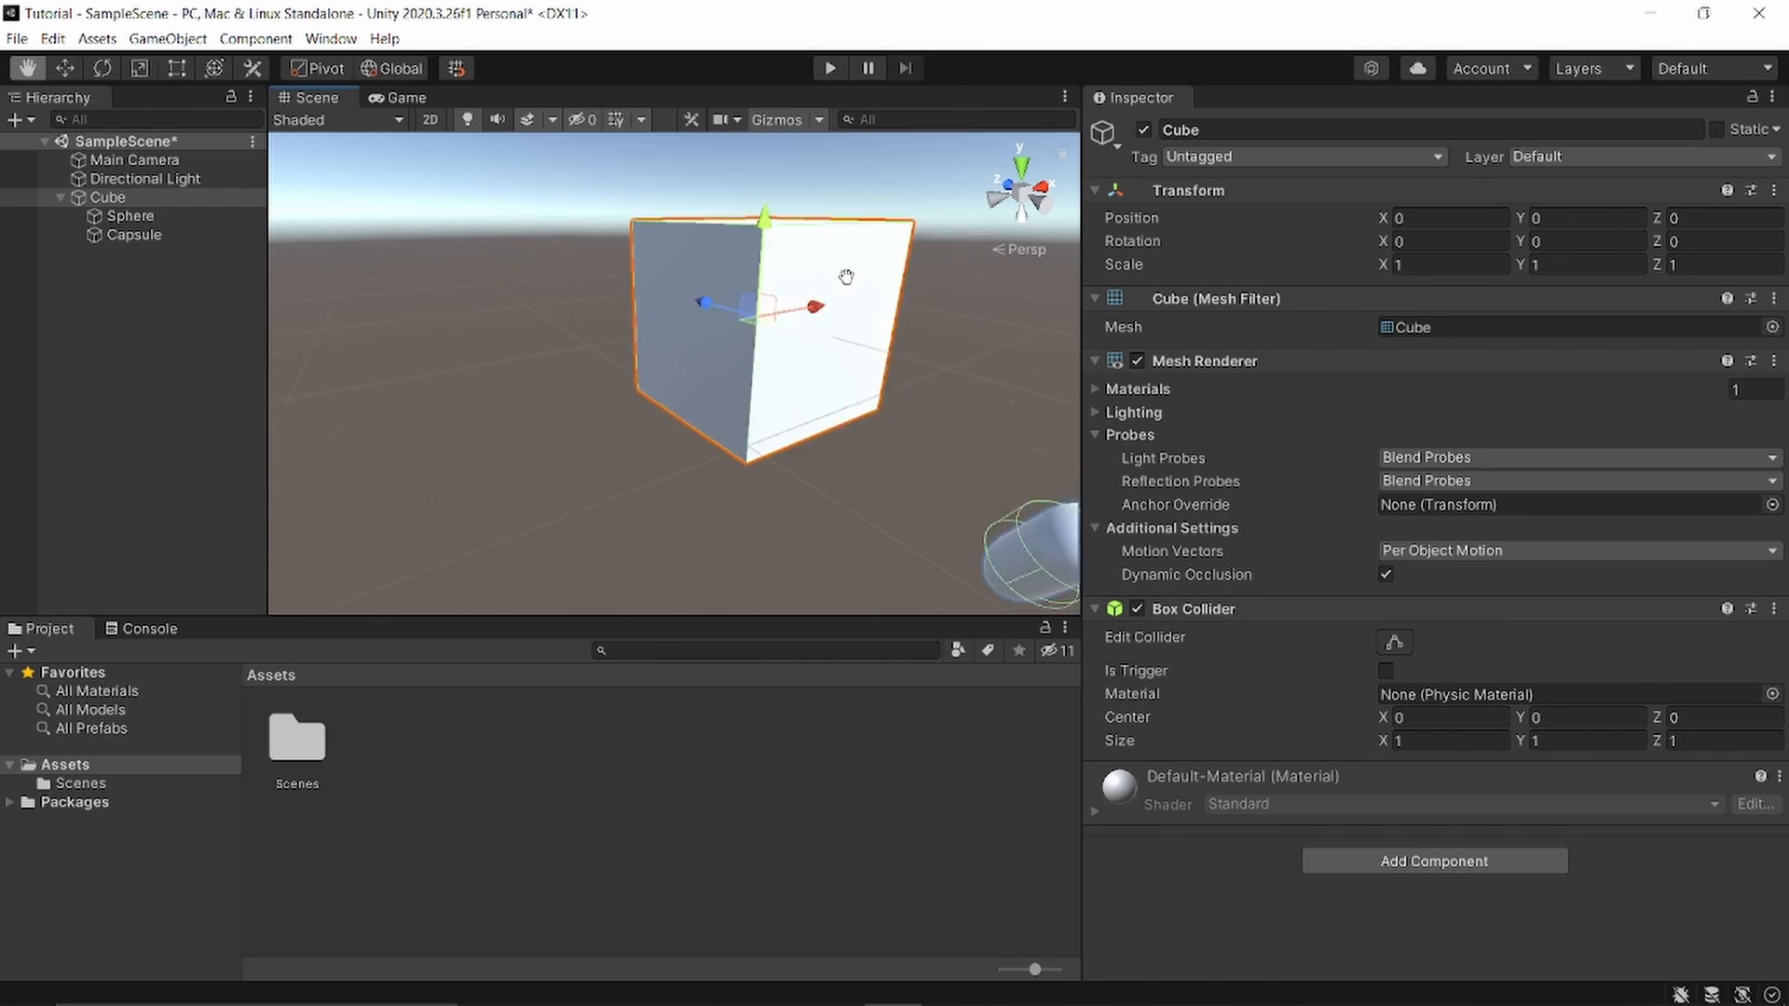
{"action": "mouse_move", "coordinate": [580, 357]}
{"action": "middle_mouse_down"}
{"action": "mouse_move", "coordinate": [641, 363]}
{"action": "mouse_move", "coordinate": [595, 355]}
{"action": "middle_mouse_up"}
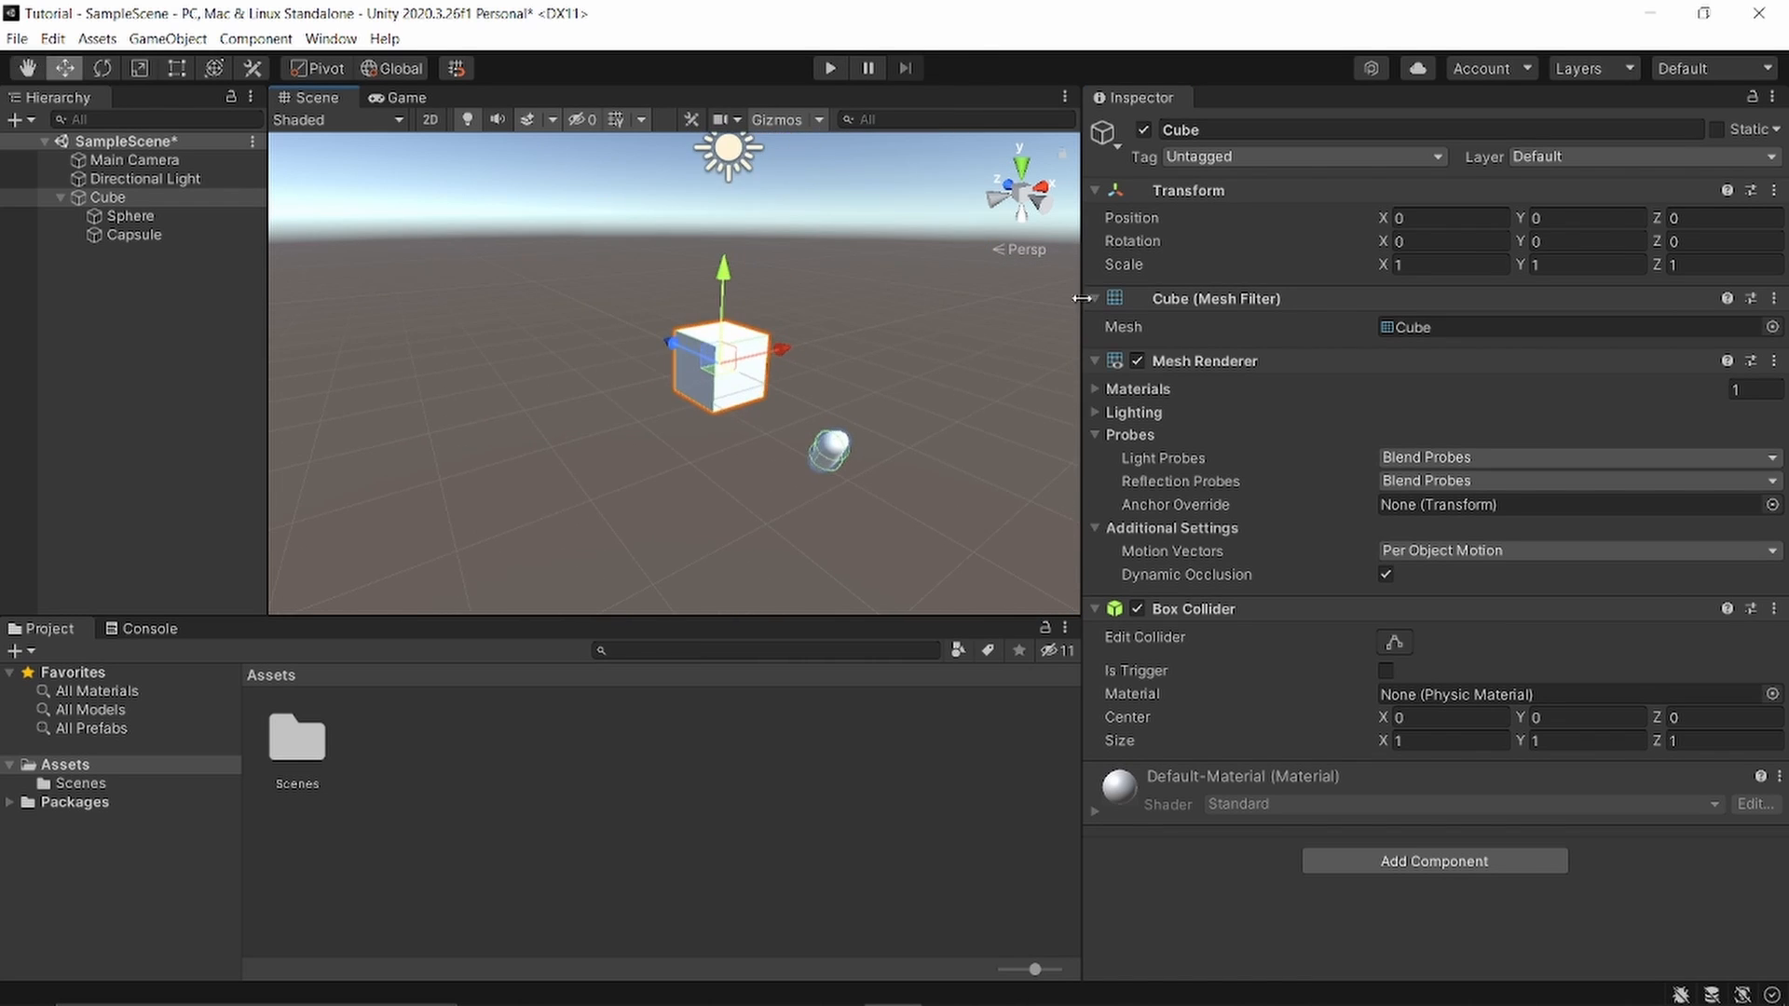
{"action": "scroll", "coordinate": [806, 324], "scroll_direction": "down", "scroll_amount": 1}
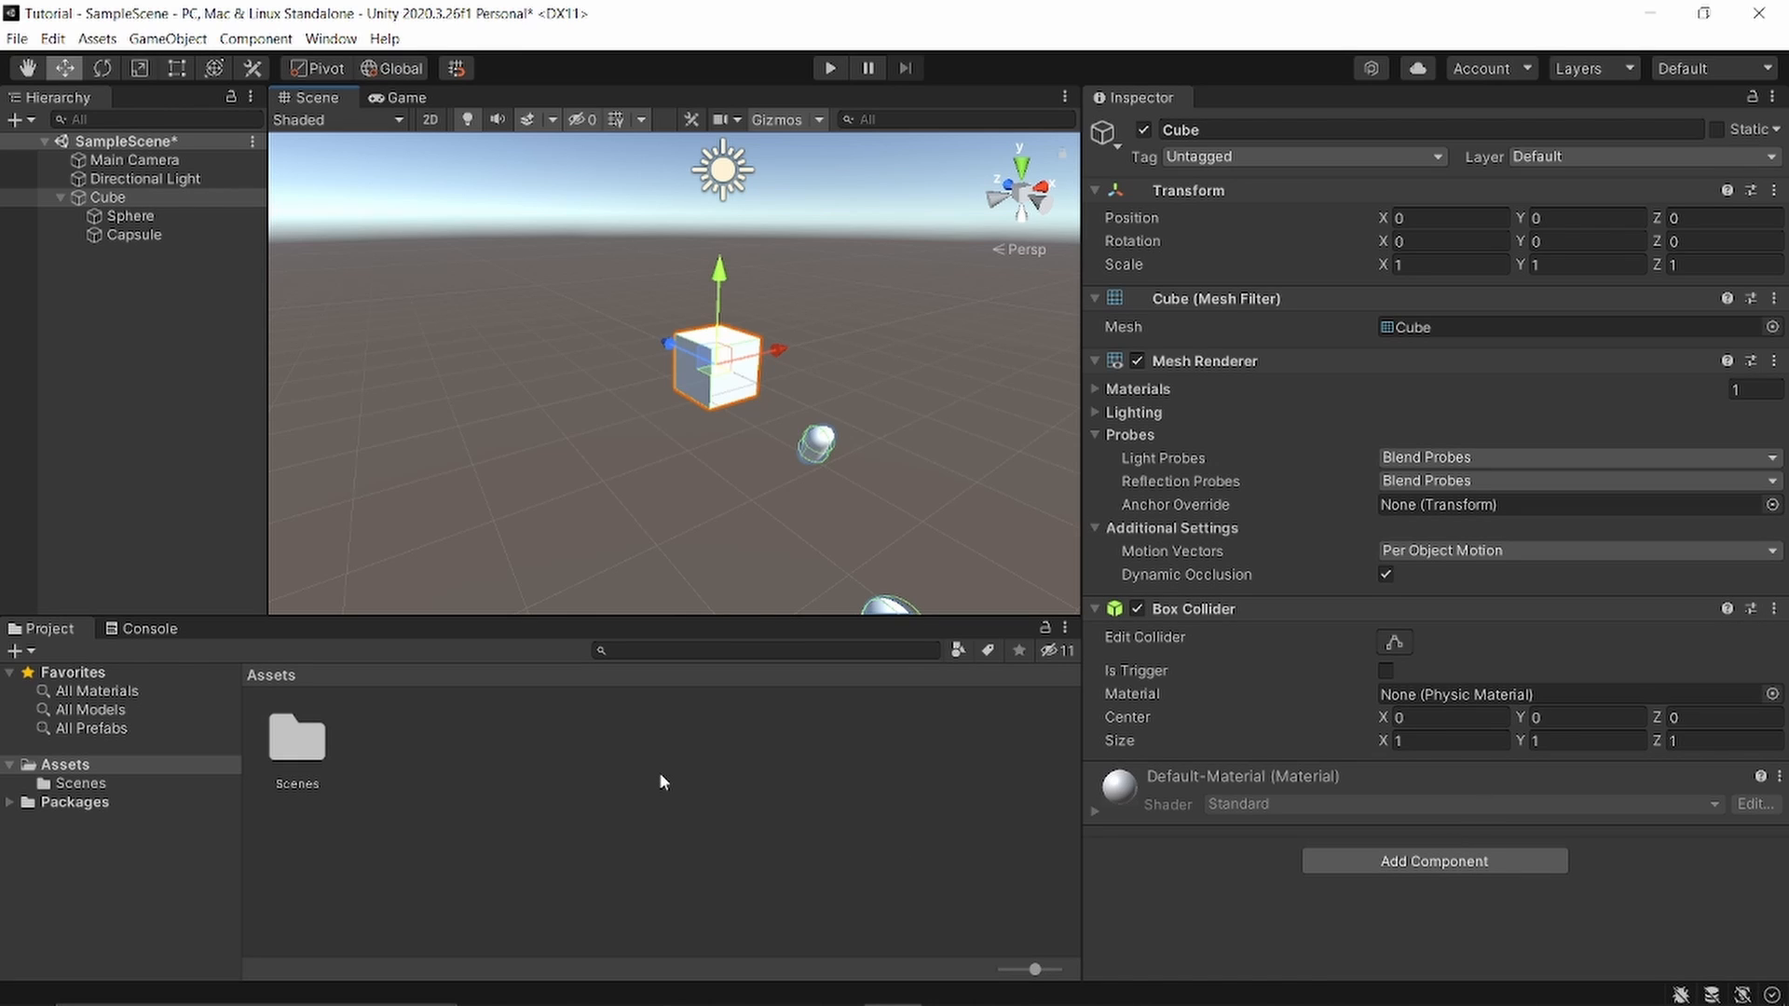
Open the Package Manager and dock it beside the Scene and Game views
{"action": "left_click", "coordinate": [340, 44]}
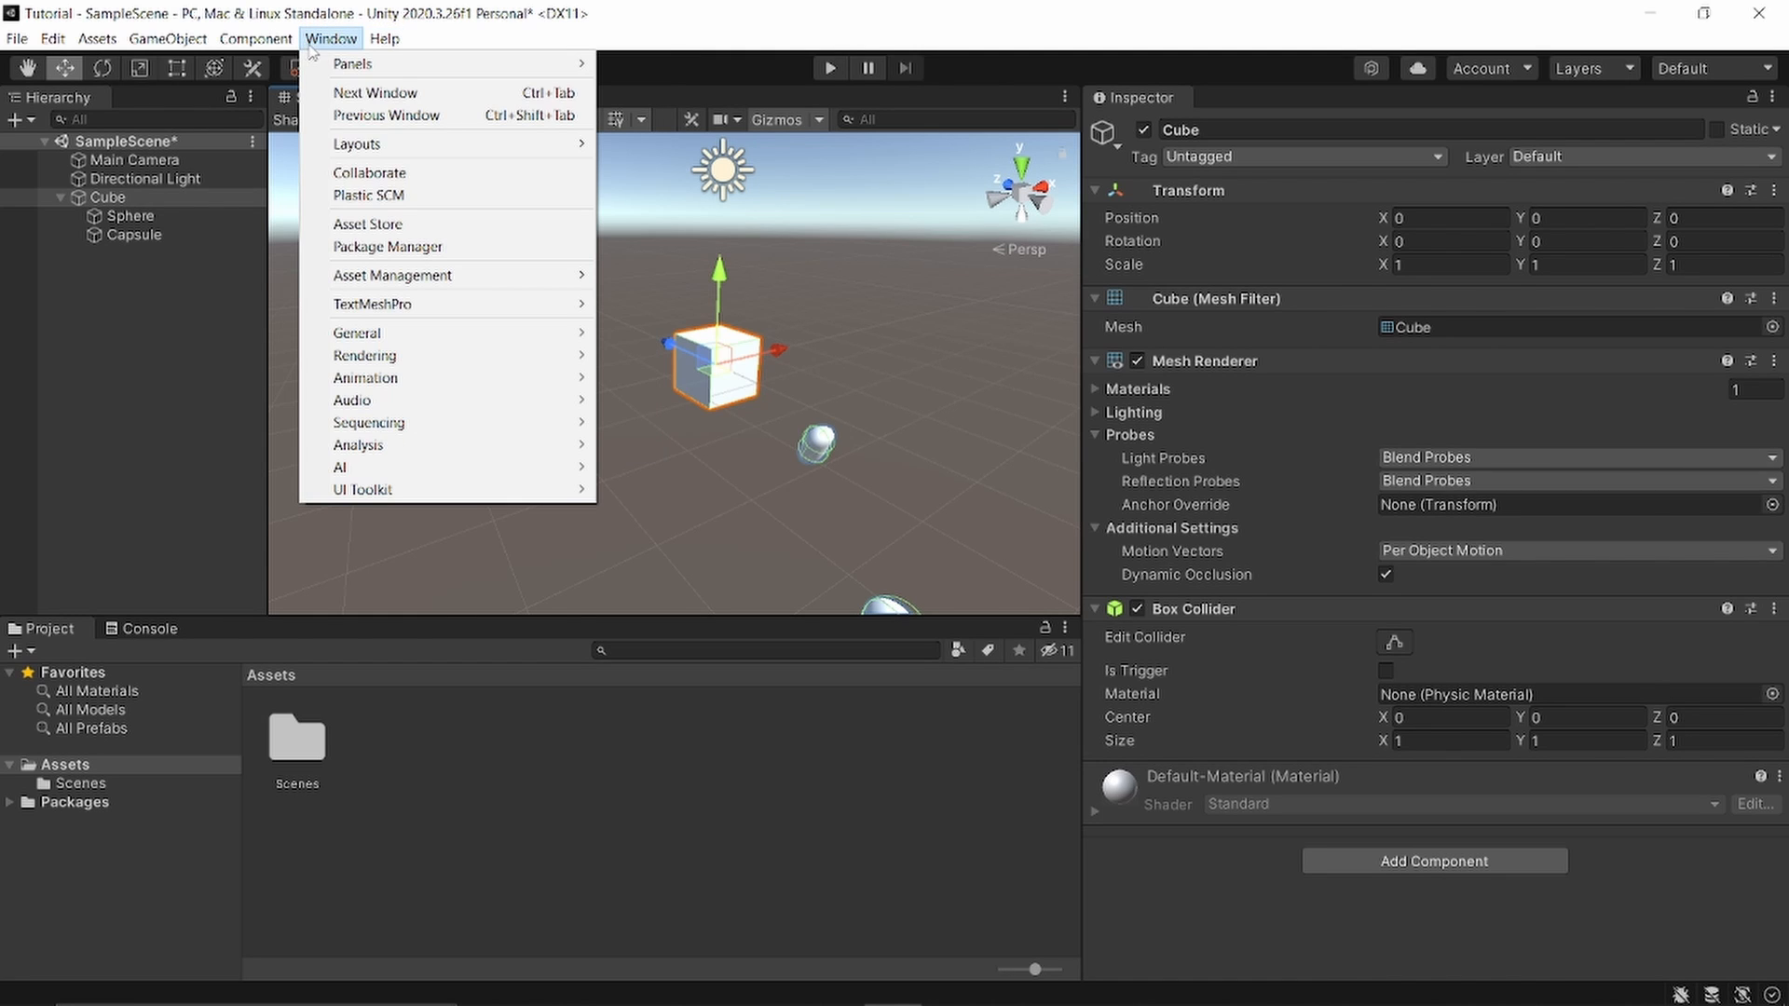
{"action": "left_click", "coordinate": [385, 246]}
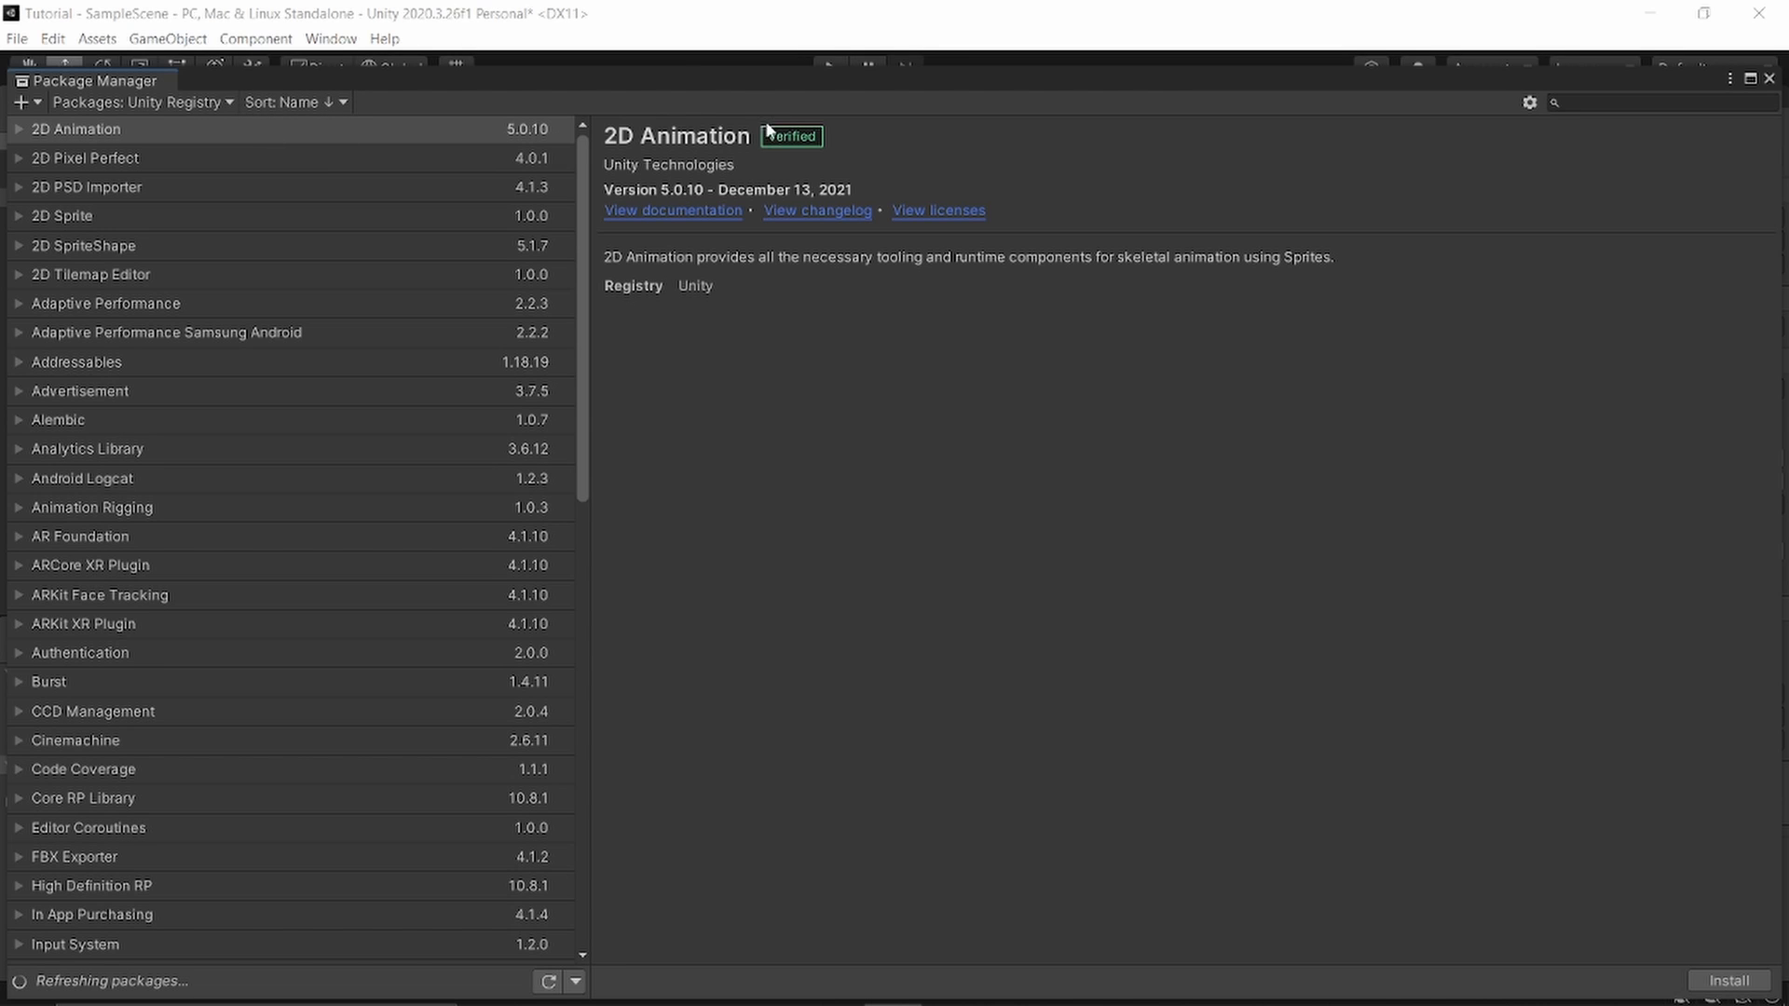
{"action": "left_click_drag", "start_coordinate": [735, 77], "coordinate": [779, 378]}
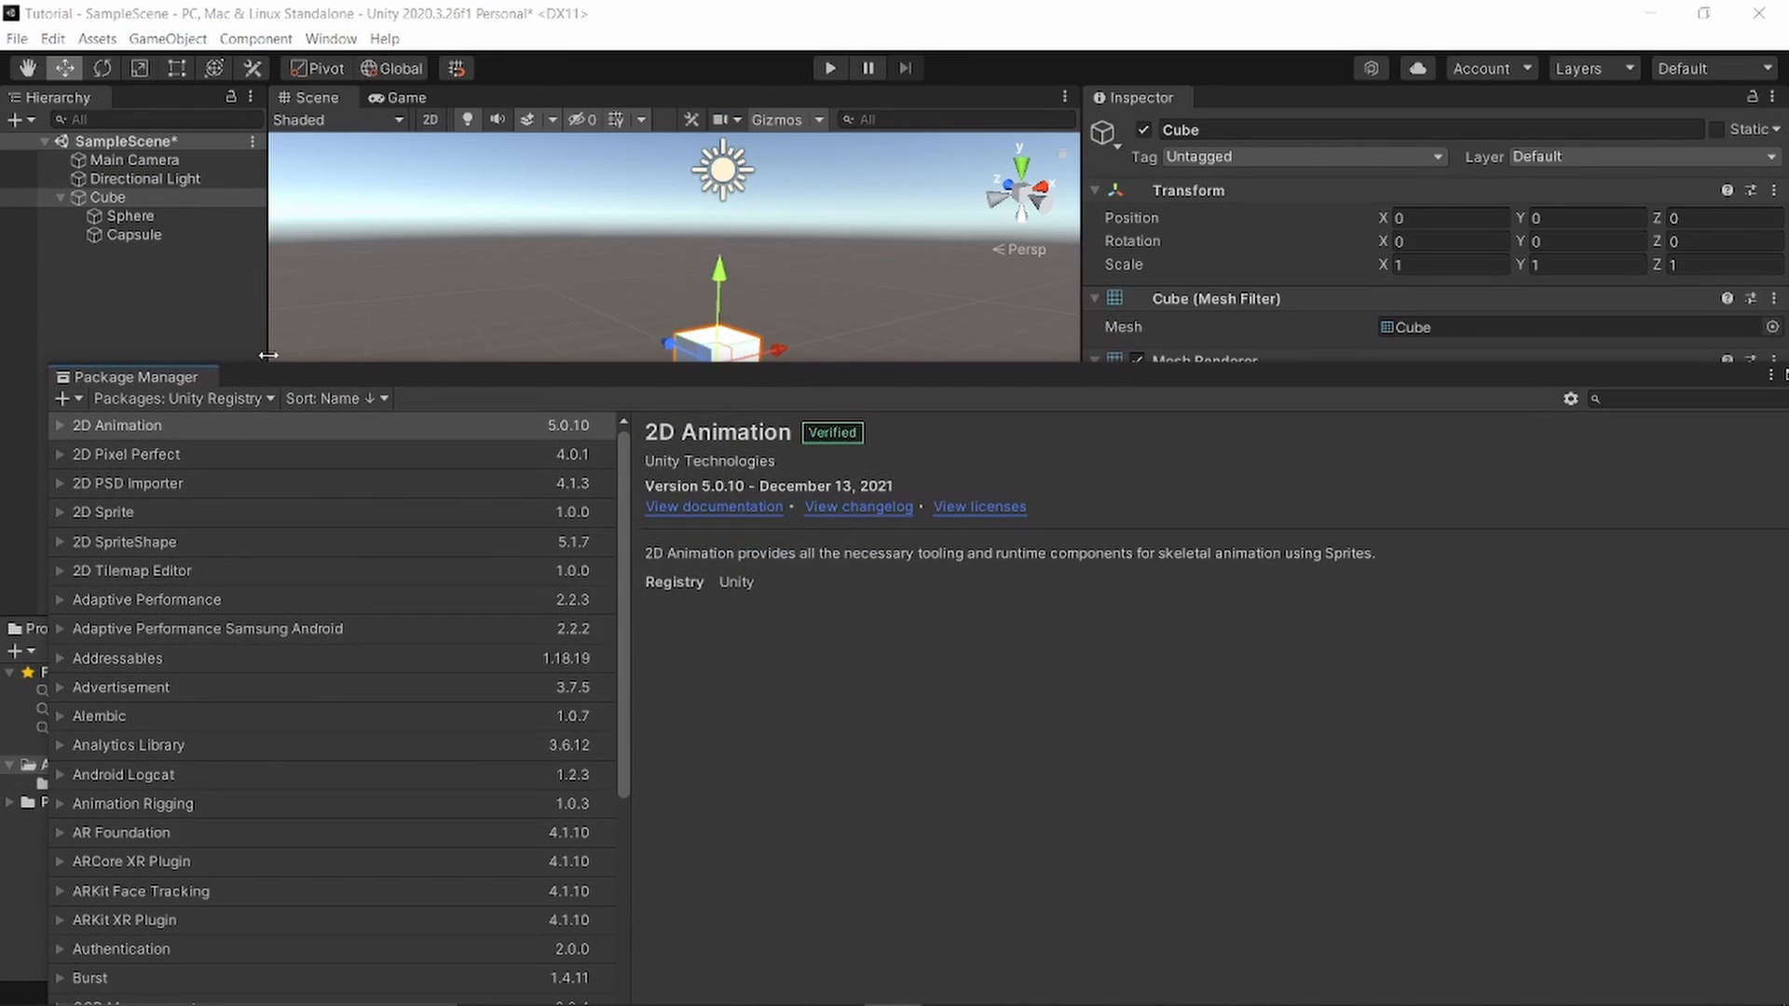
{"action": "left_click_drag", "start_coordinate": [160, 372], "coordinate": [500, 102]}
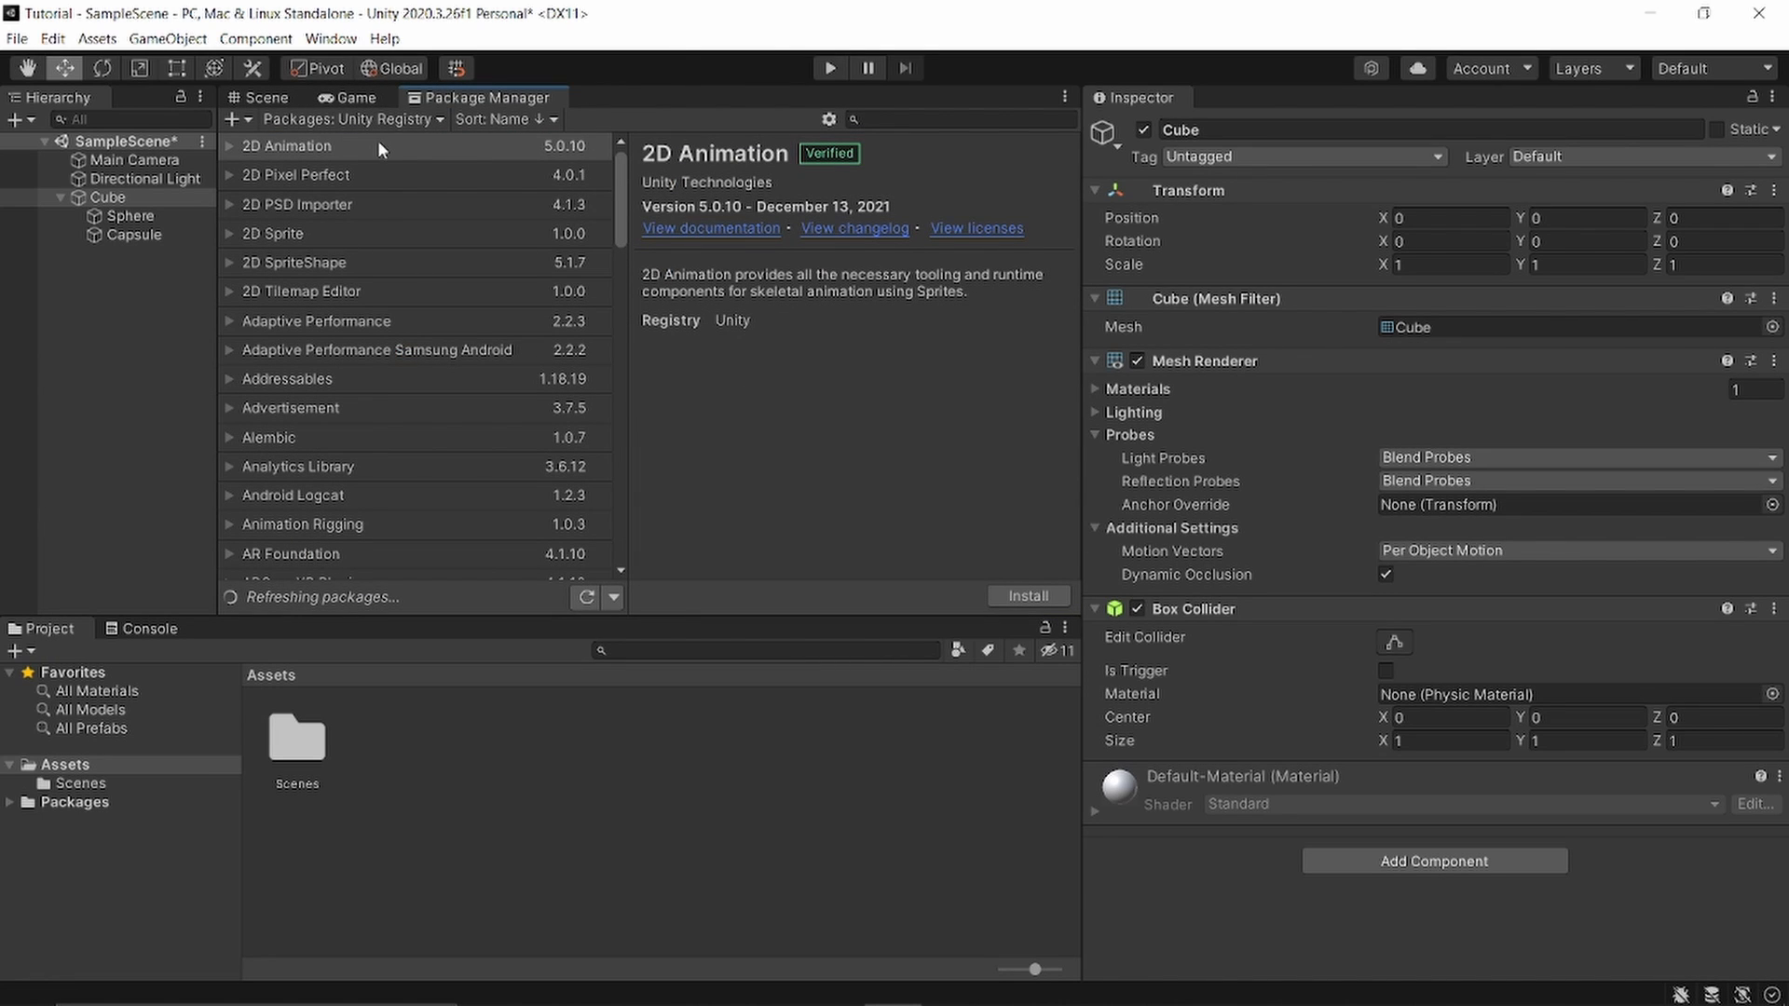
Look through the Unity Registry packages offered in the Package Manager
{"action": "scroll", "coordinate": [461, 173], "scroll_direction": "down", "scroll_amount": 5}
{"action": "scroll", "coordinate": [461, 175], "scroll_direction": "up", "scroll_amount": 5}
{"action": "scroll", "coordinate": [541, 315], "scroll_direction": "down", "scroll_amount": 5}
{"action": "left_click_drag", "start_coordinate": [623, 307], "coordinate": [629, 200]}
Check the My Assets, Built-in and In Project package lists in the Package Manager
{"action": "left_click", "coordinate": [383, 118]}
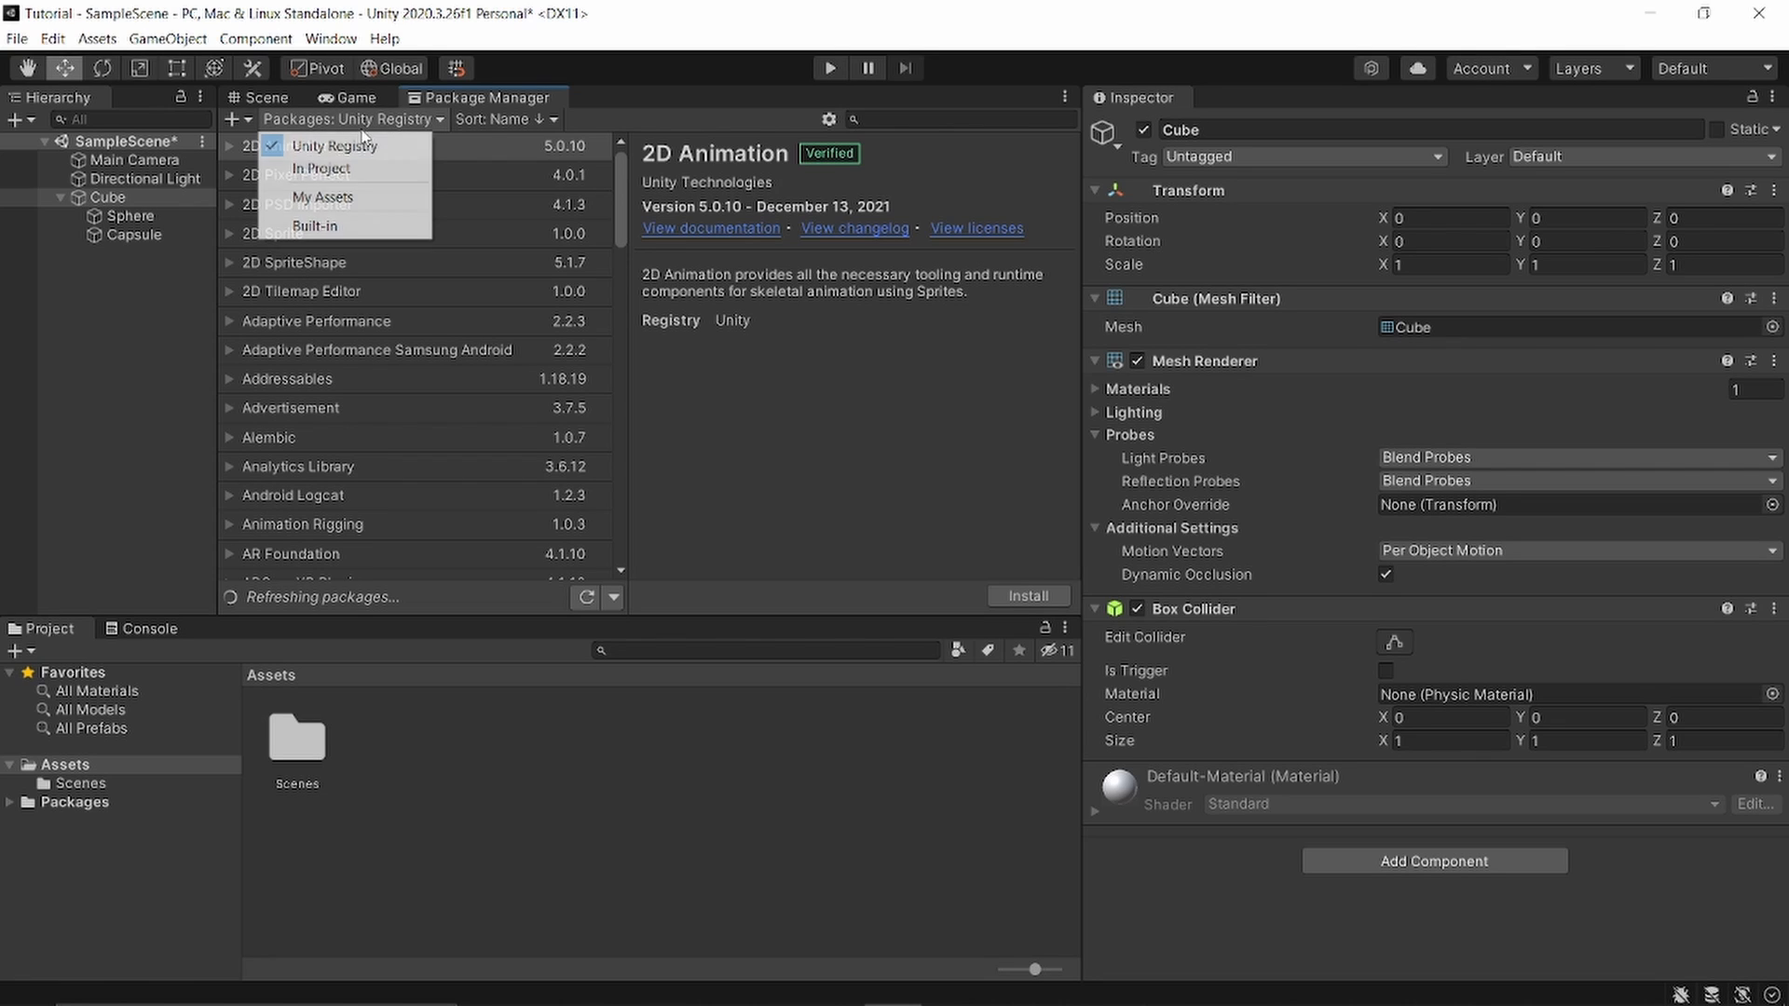
{"action": "left_click", "coordinate": [333, 197]}
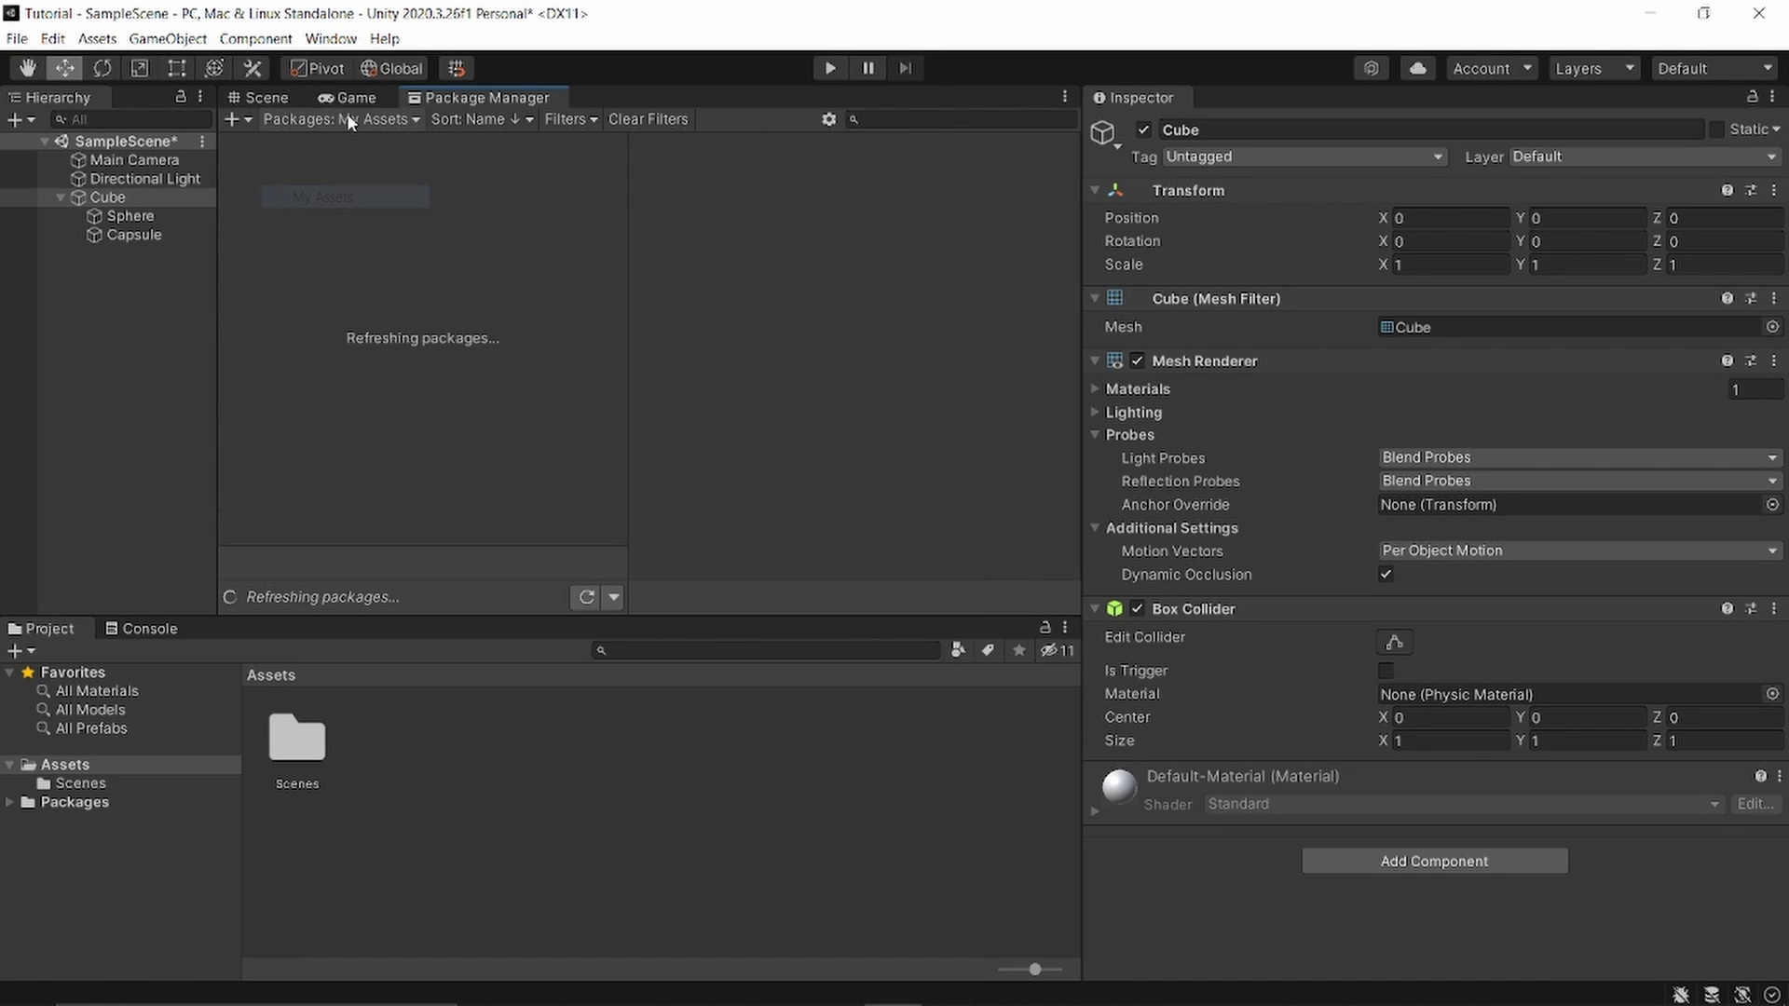
{"action": "left_click", "coordinate": [346, 117]}
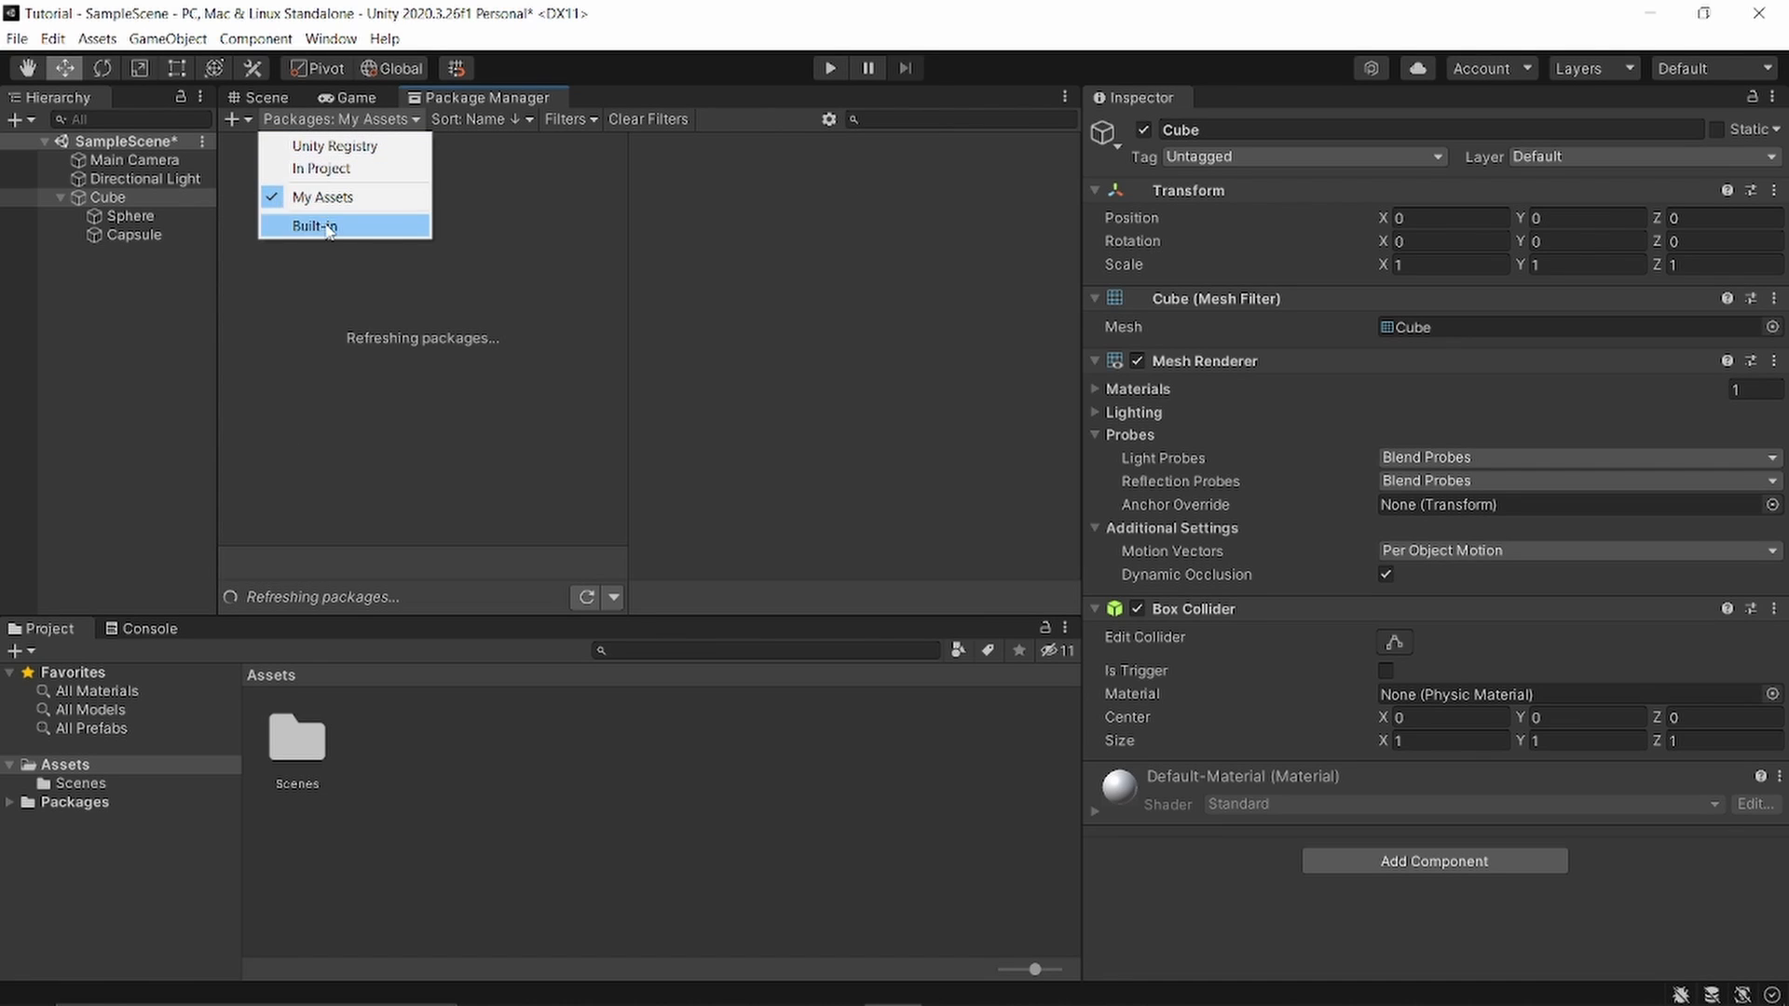
{"action": "left_click", "coordinate": [326, 225]}
{"action": "left_click", "coordinate": [331, 118]}
{"action": "left_click", "coordinate": [343, 167]}
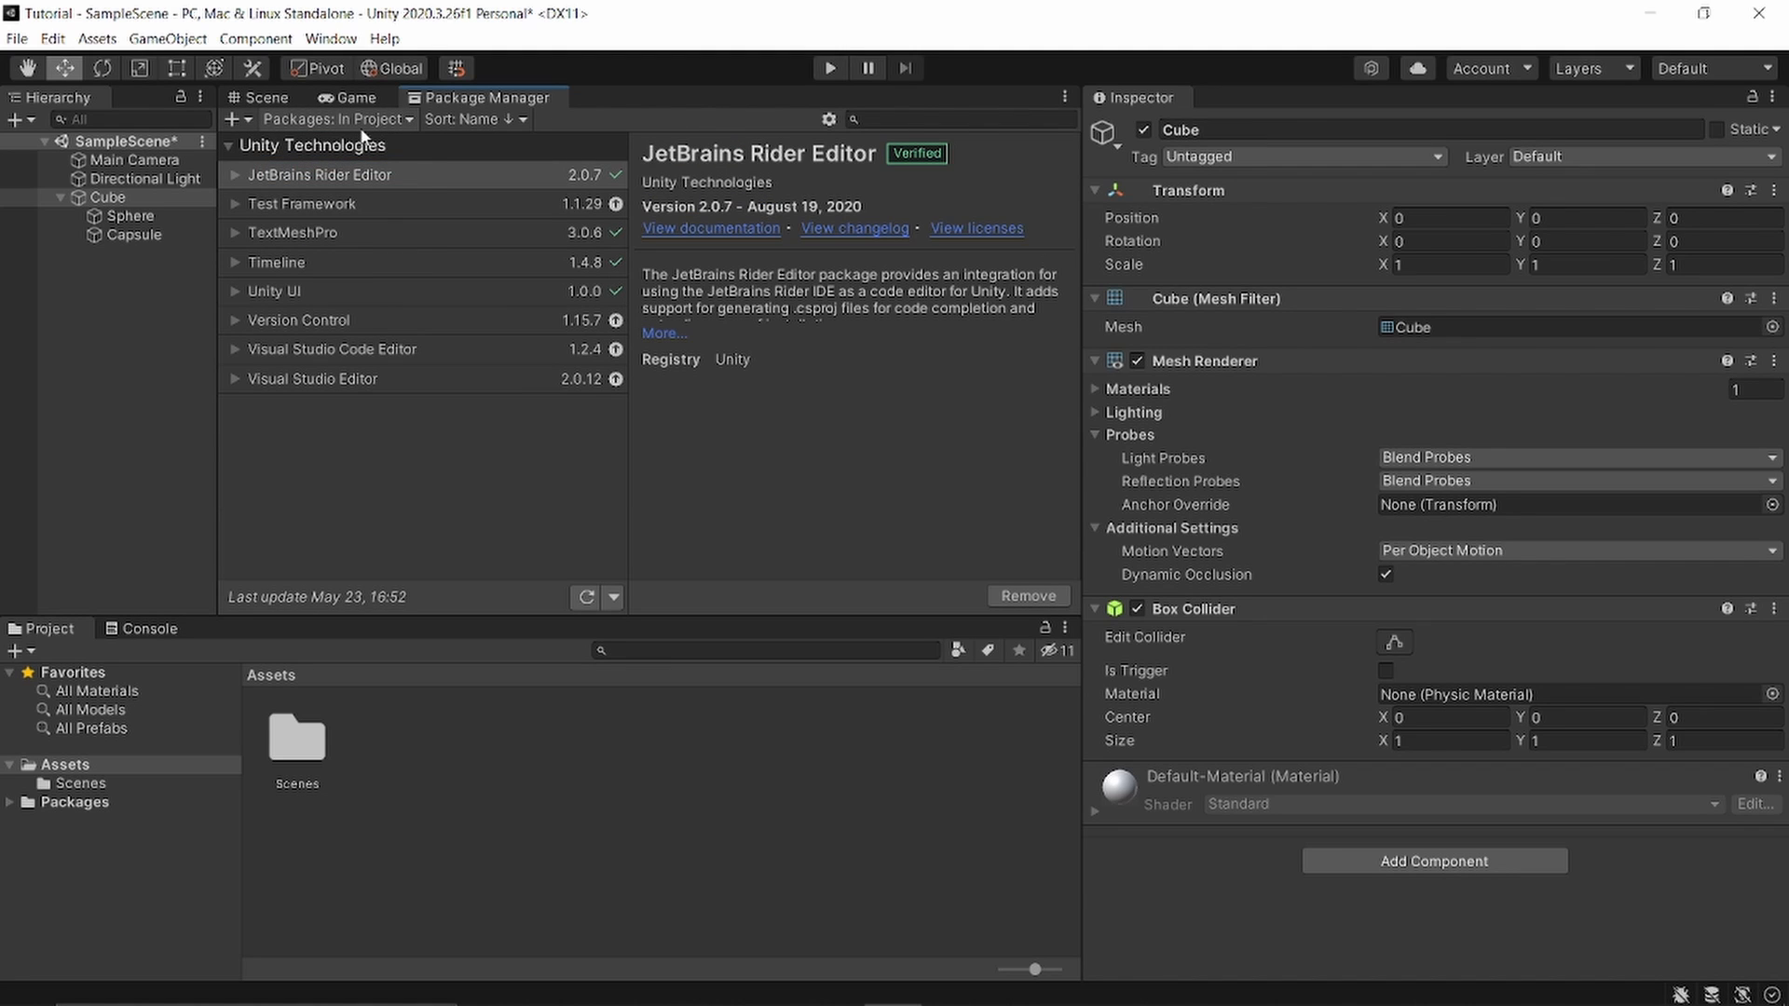
Set the Package Manager's package list back to Unity Registry
{"action": "left_click", "coordinate": [344, 118]}
{"action": "left_click", "coordinate": [349, 145]}
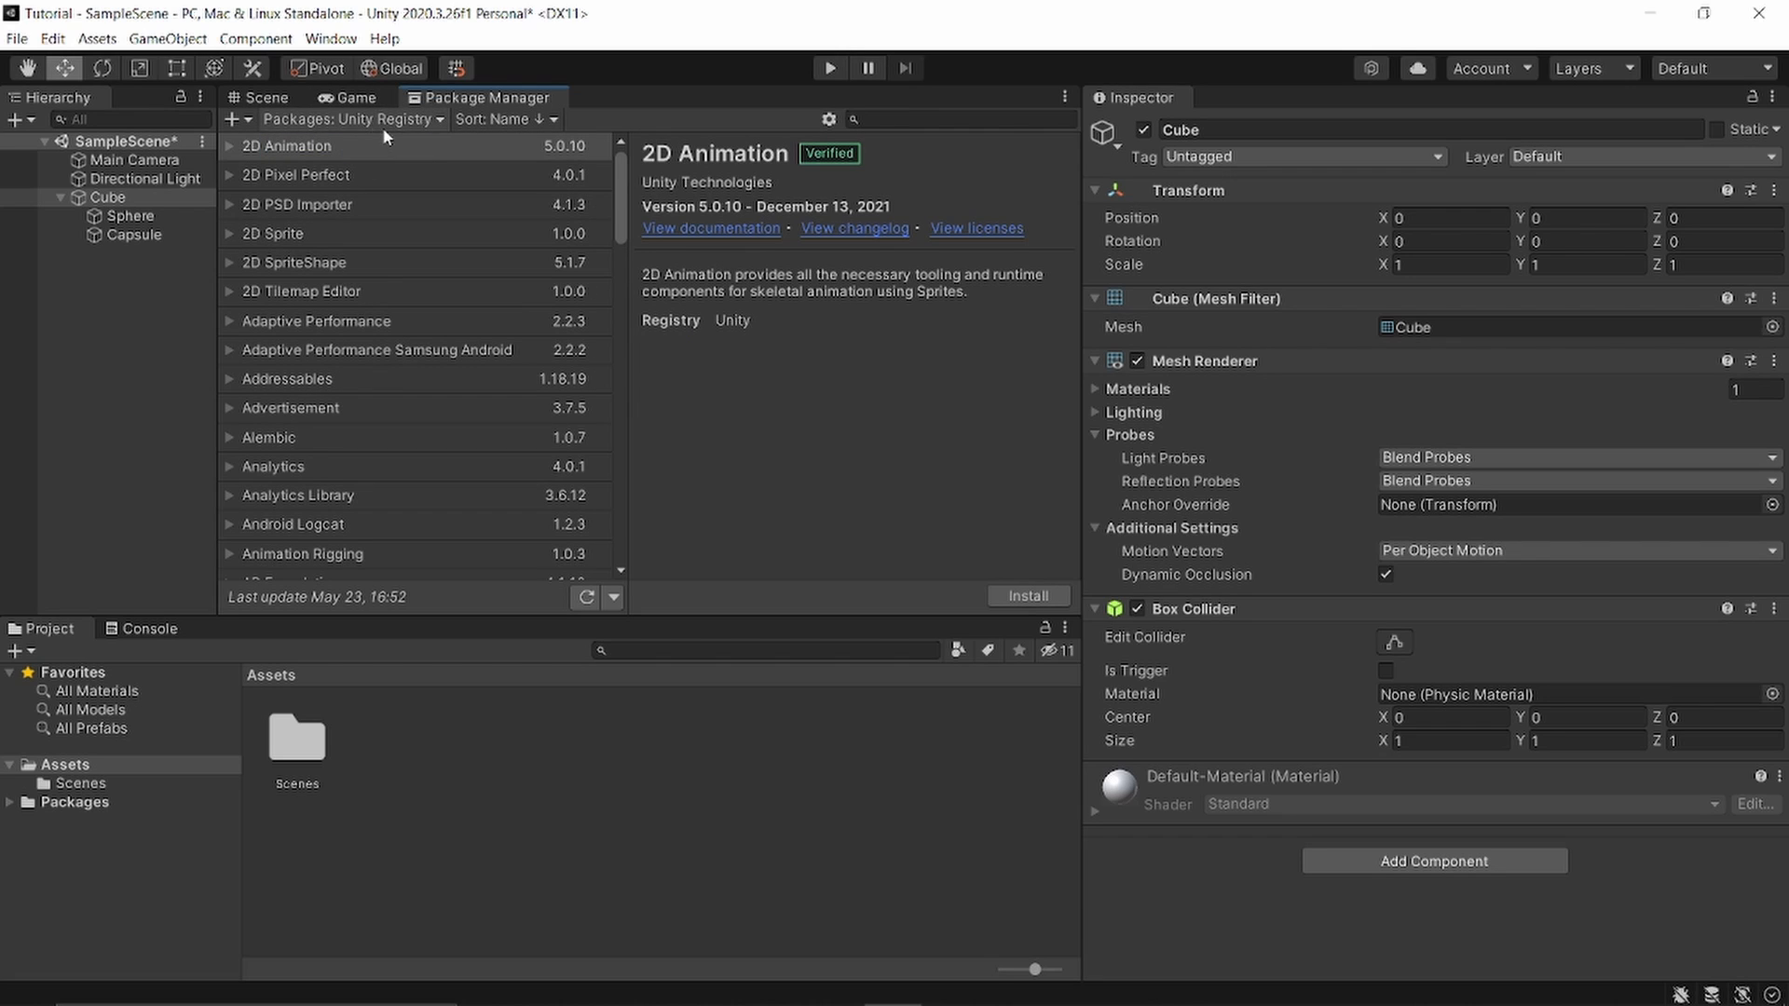
{"action": "left_click", "coordinate": [376, 120]}
{"action": "left_click", "coordinate": [375, 120]}
{"action": "left_click", "coordinate": [341, 115]}
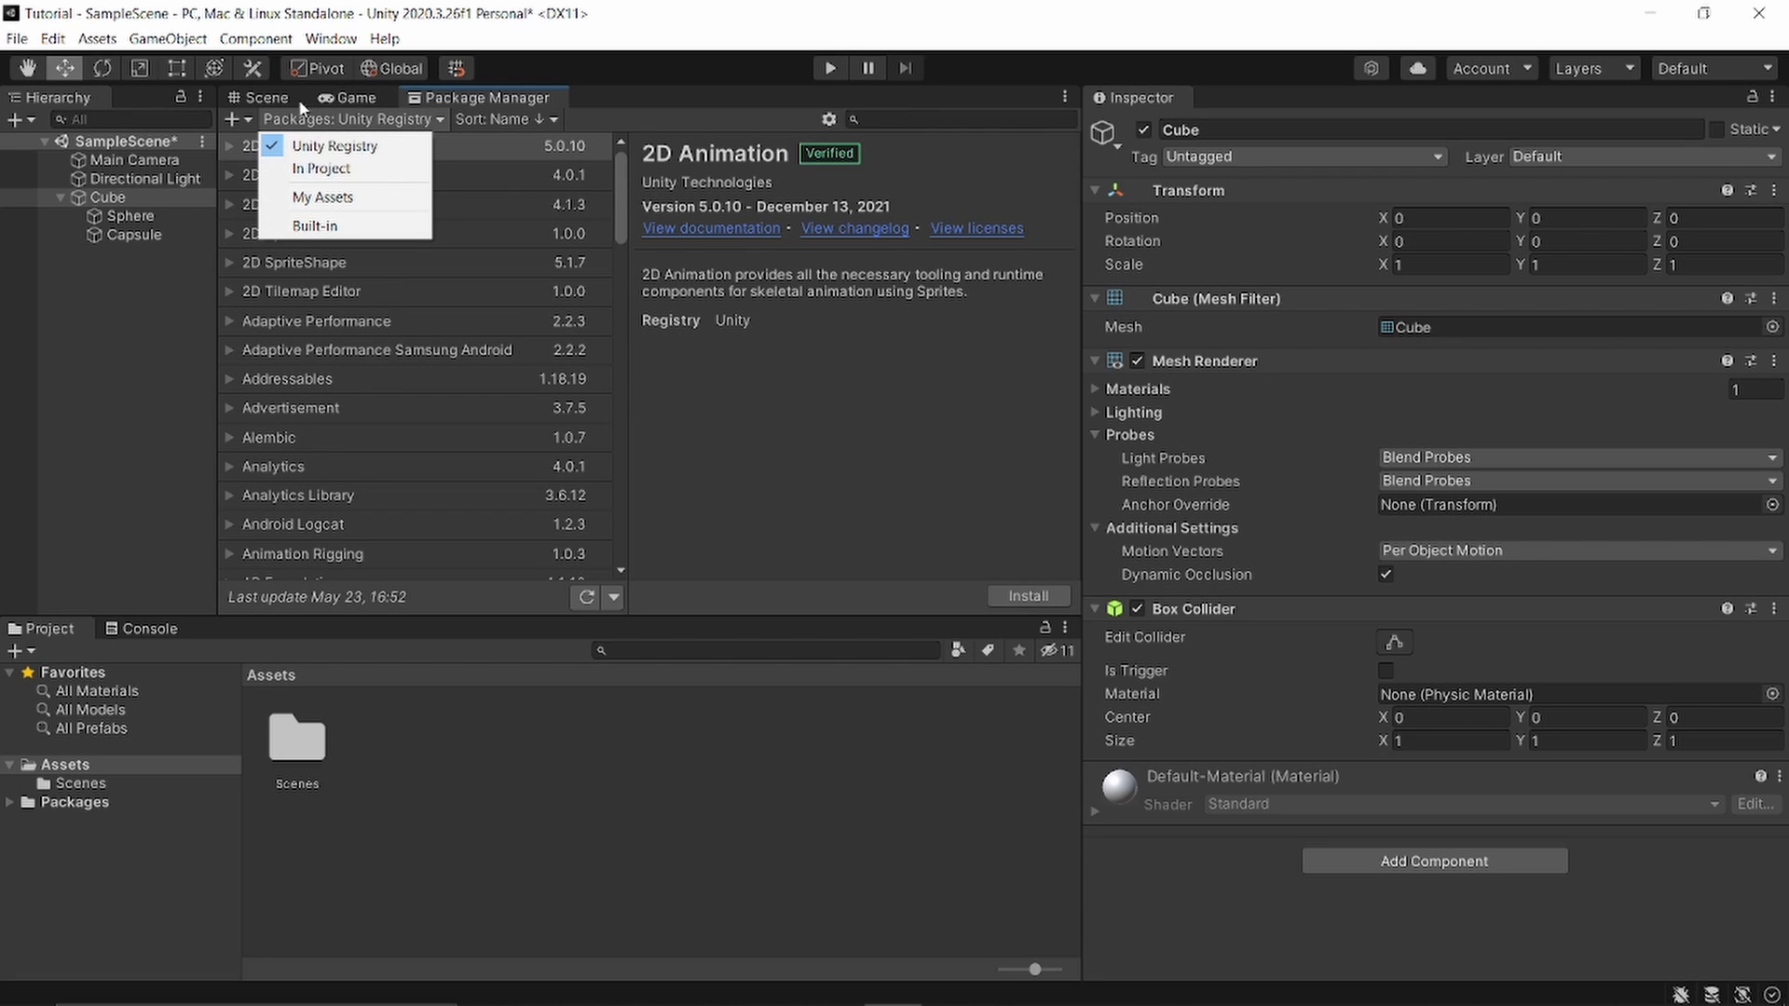
{"action": "left_click", "coordinate": [769, 369]}
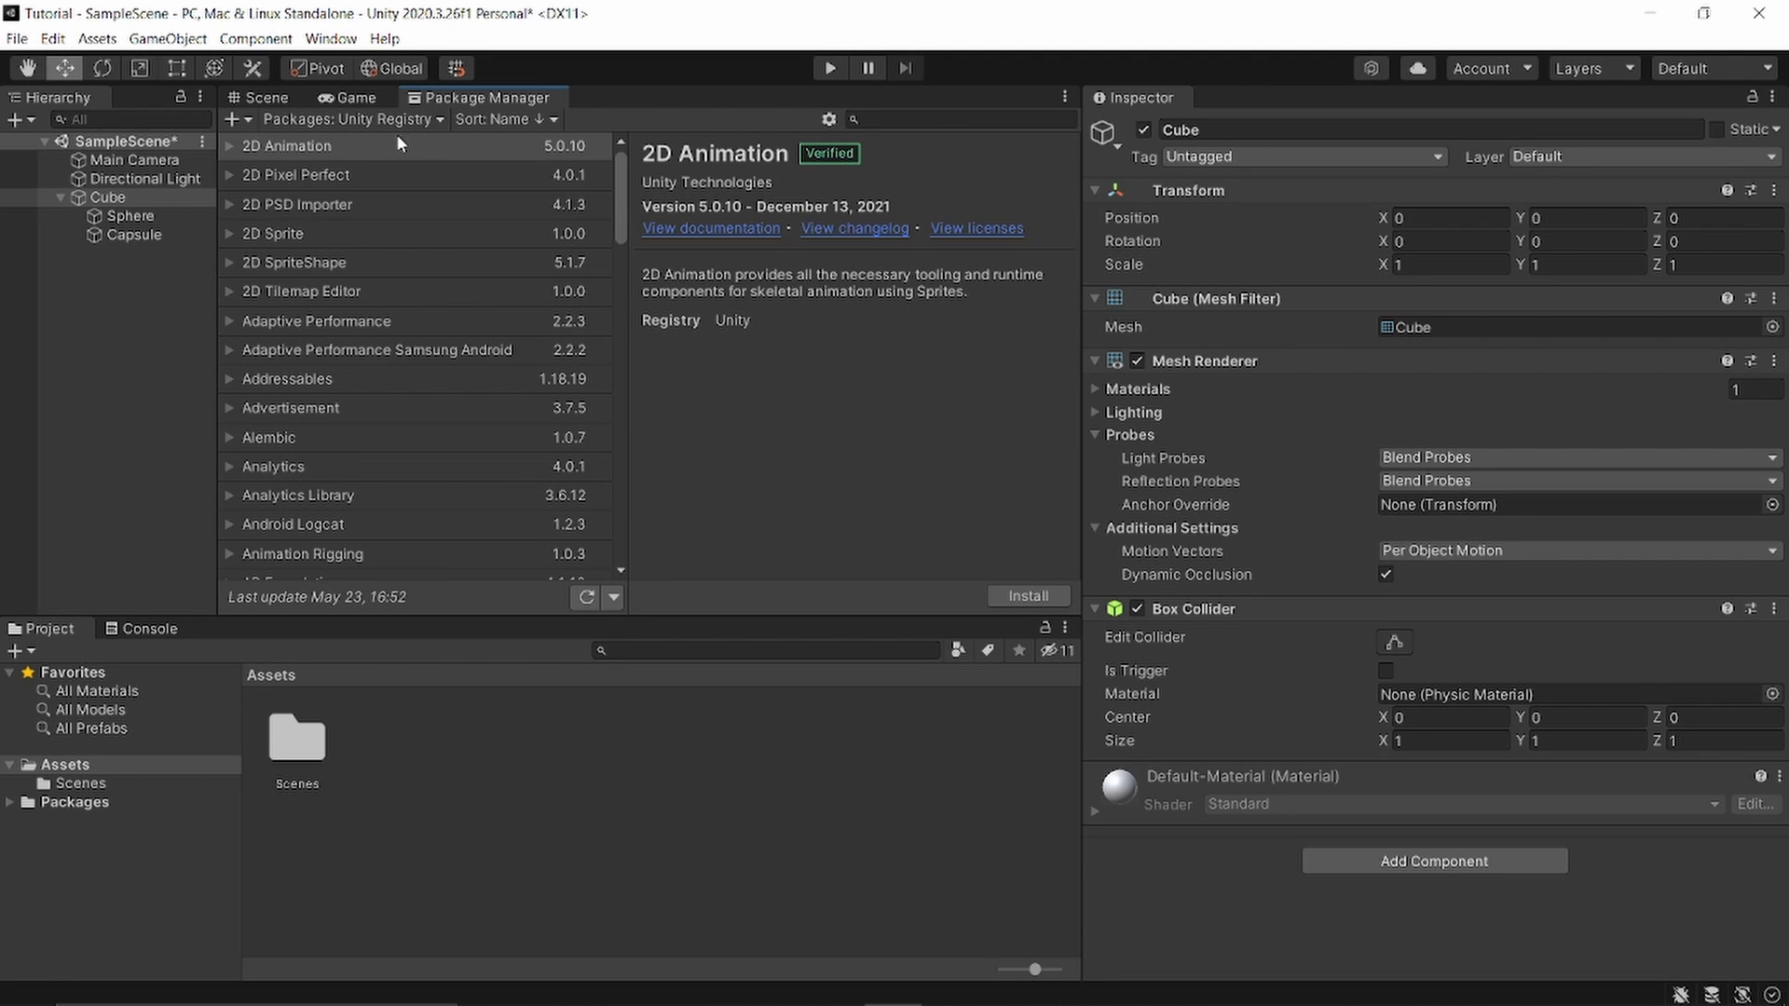
Return to the Scene view and bring the Cube with its Sphere and Capsule children fully into sight
{"action": "left_click", "coordinate": [295, 99]}
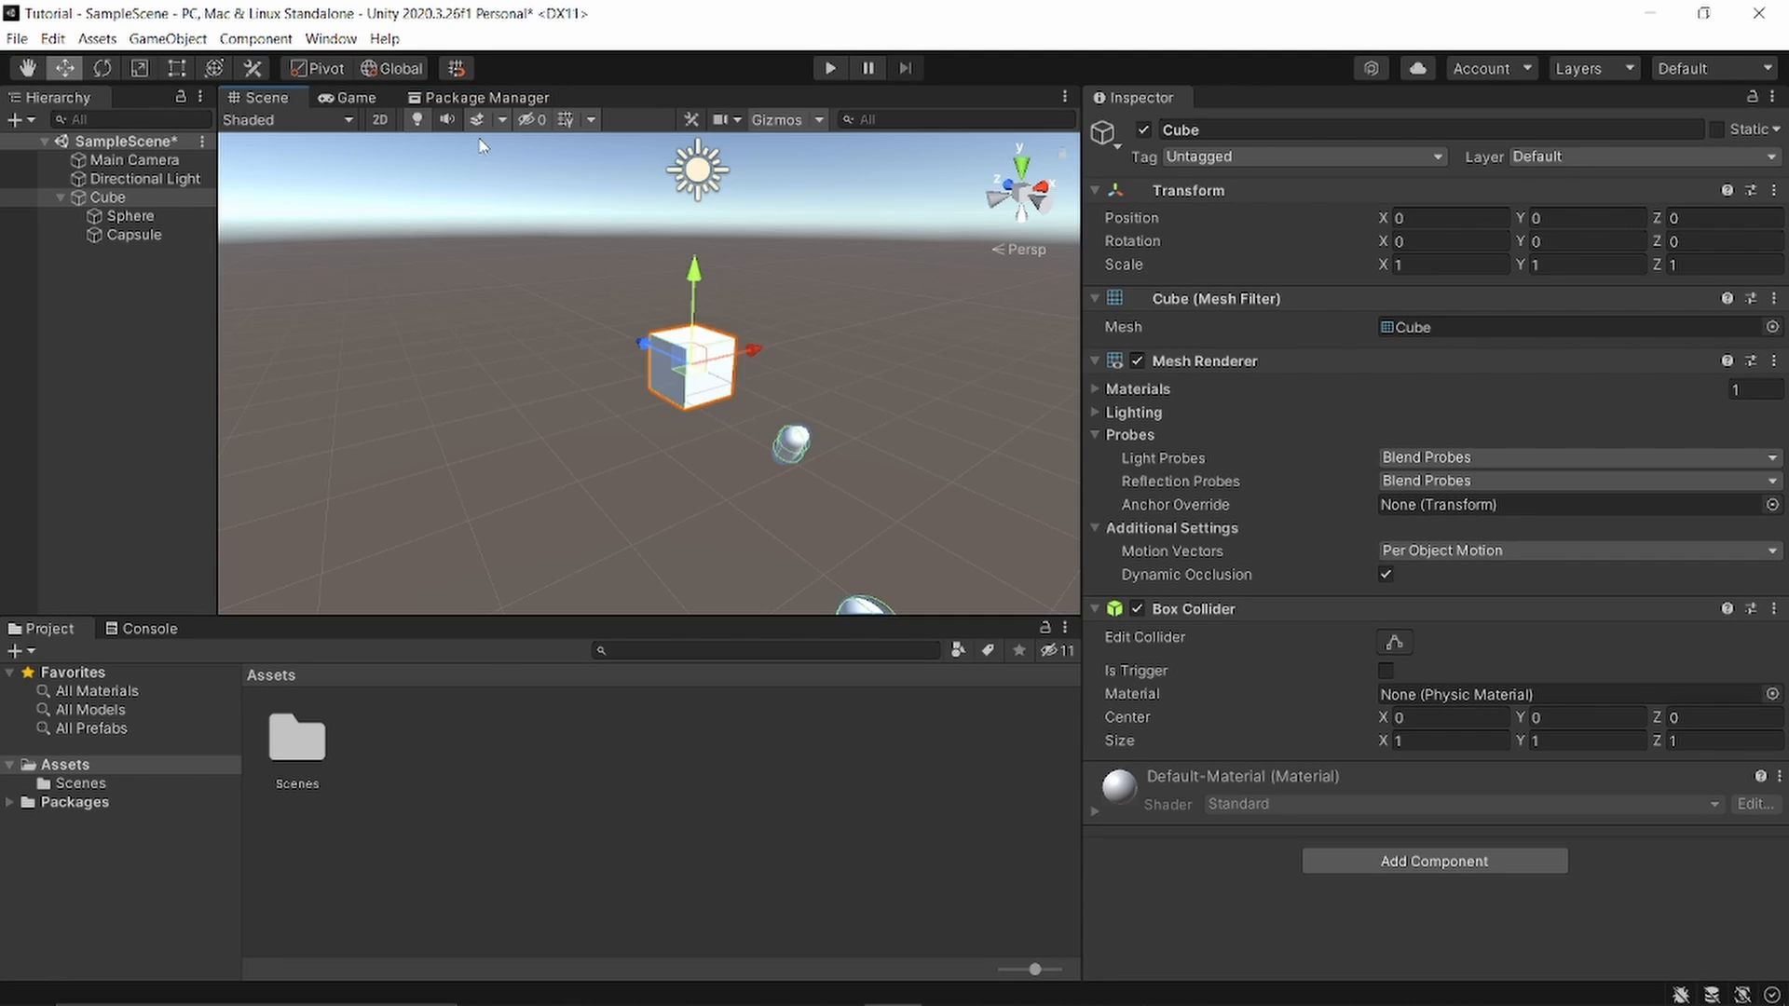
{"action": "scroll", "coordinate": [919, 249], "scroll_direction": "down", "scroll_amount": 2}
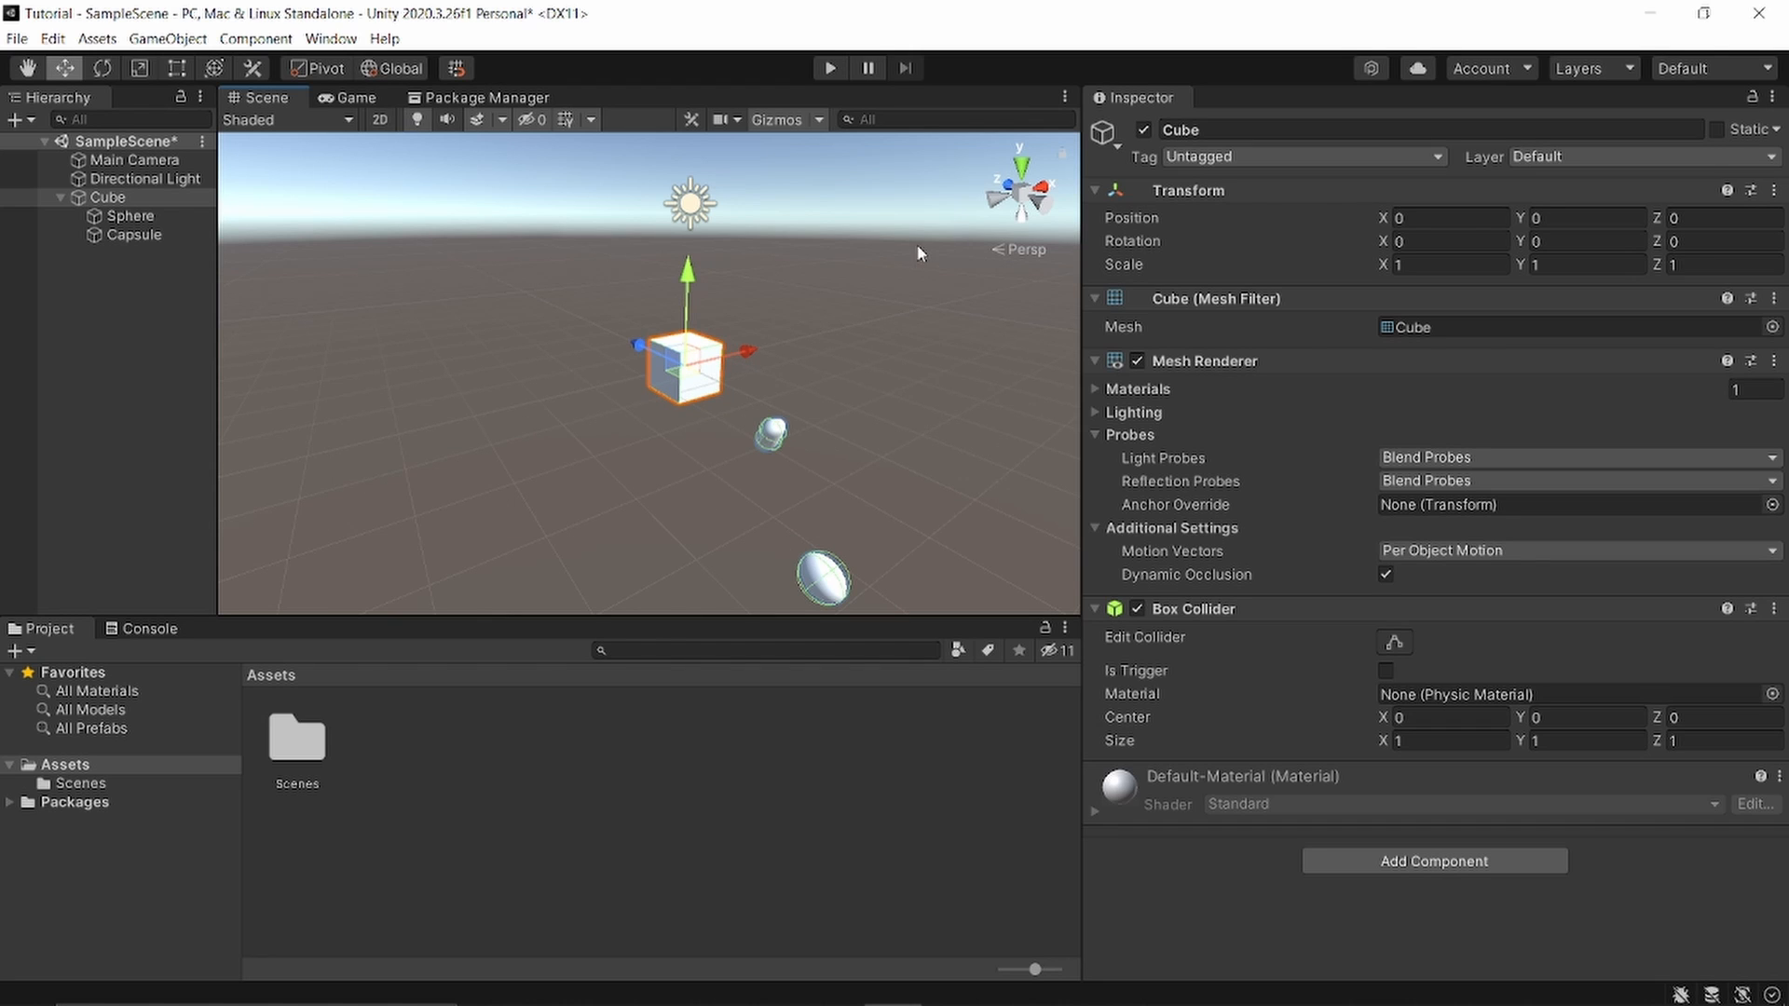
{"action": "middle_click_drag", "start_coordinate": [865, 258], "coordinate": [741, 263]}
{"action": "scroll", "coordinate": [741, 263], "scroll_direction": "down", "scroll_amount": 2}
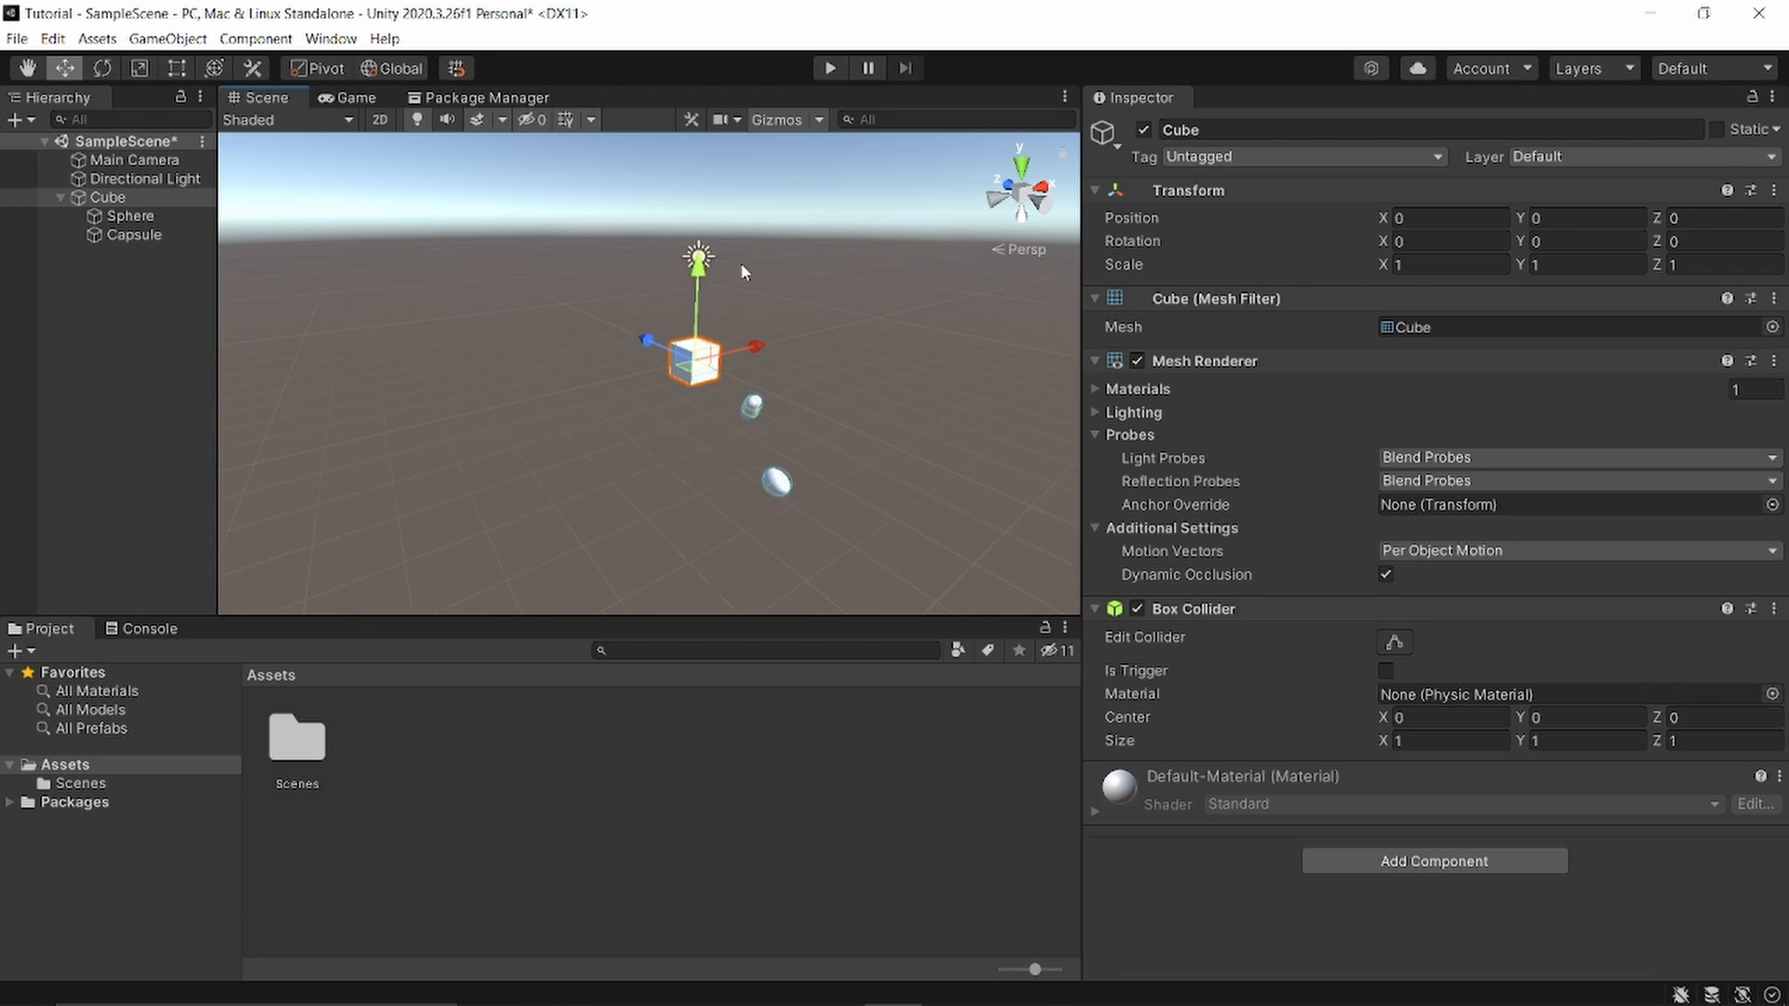
{"action": "scroll", "coordinate": [741, 263], "scroll_direction": "up", "scroll_amount": 3}
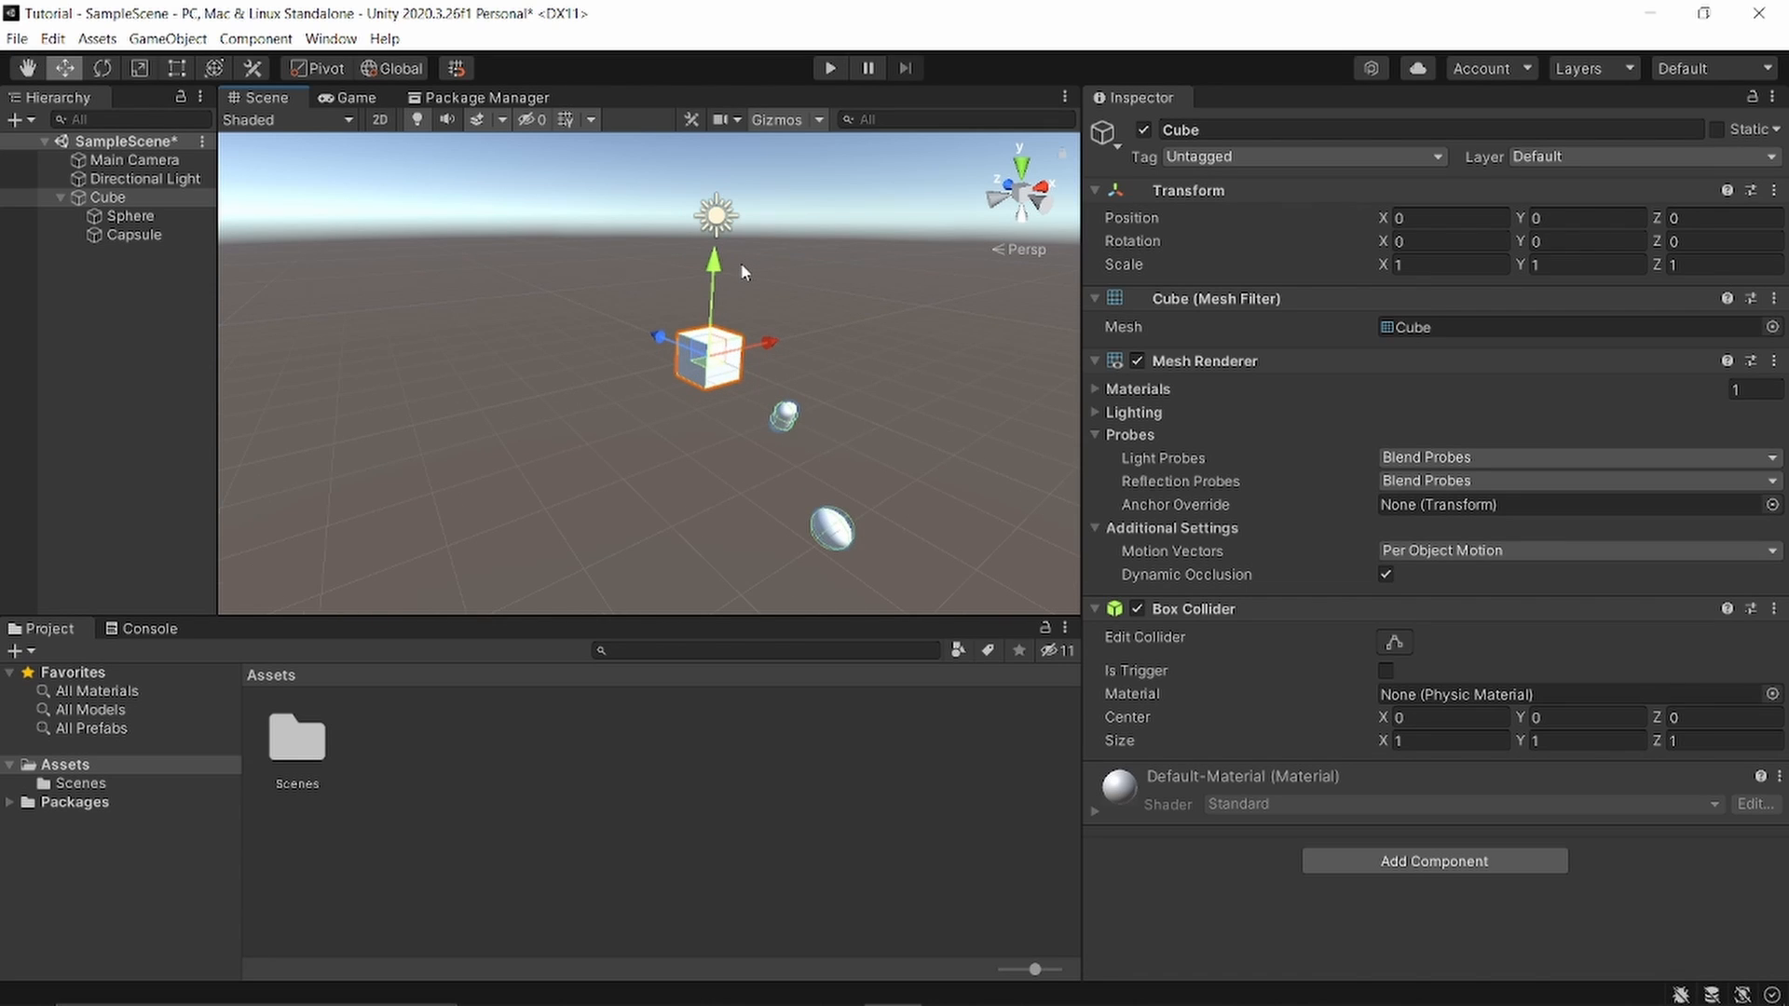
{"action": "scroll", "coordinate": [742, 266], "scroll_direction": "down", "scroll_amount": 1}
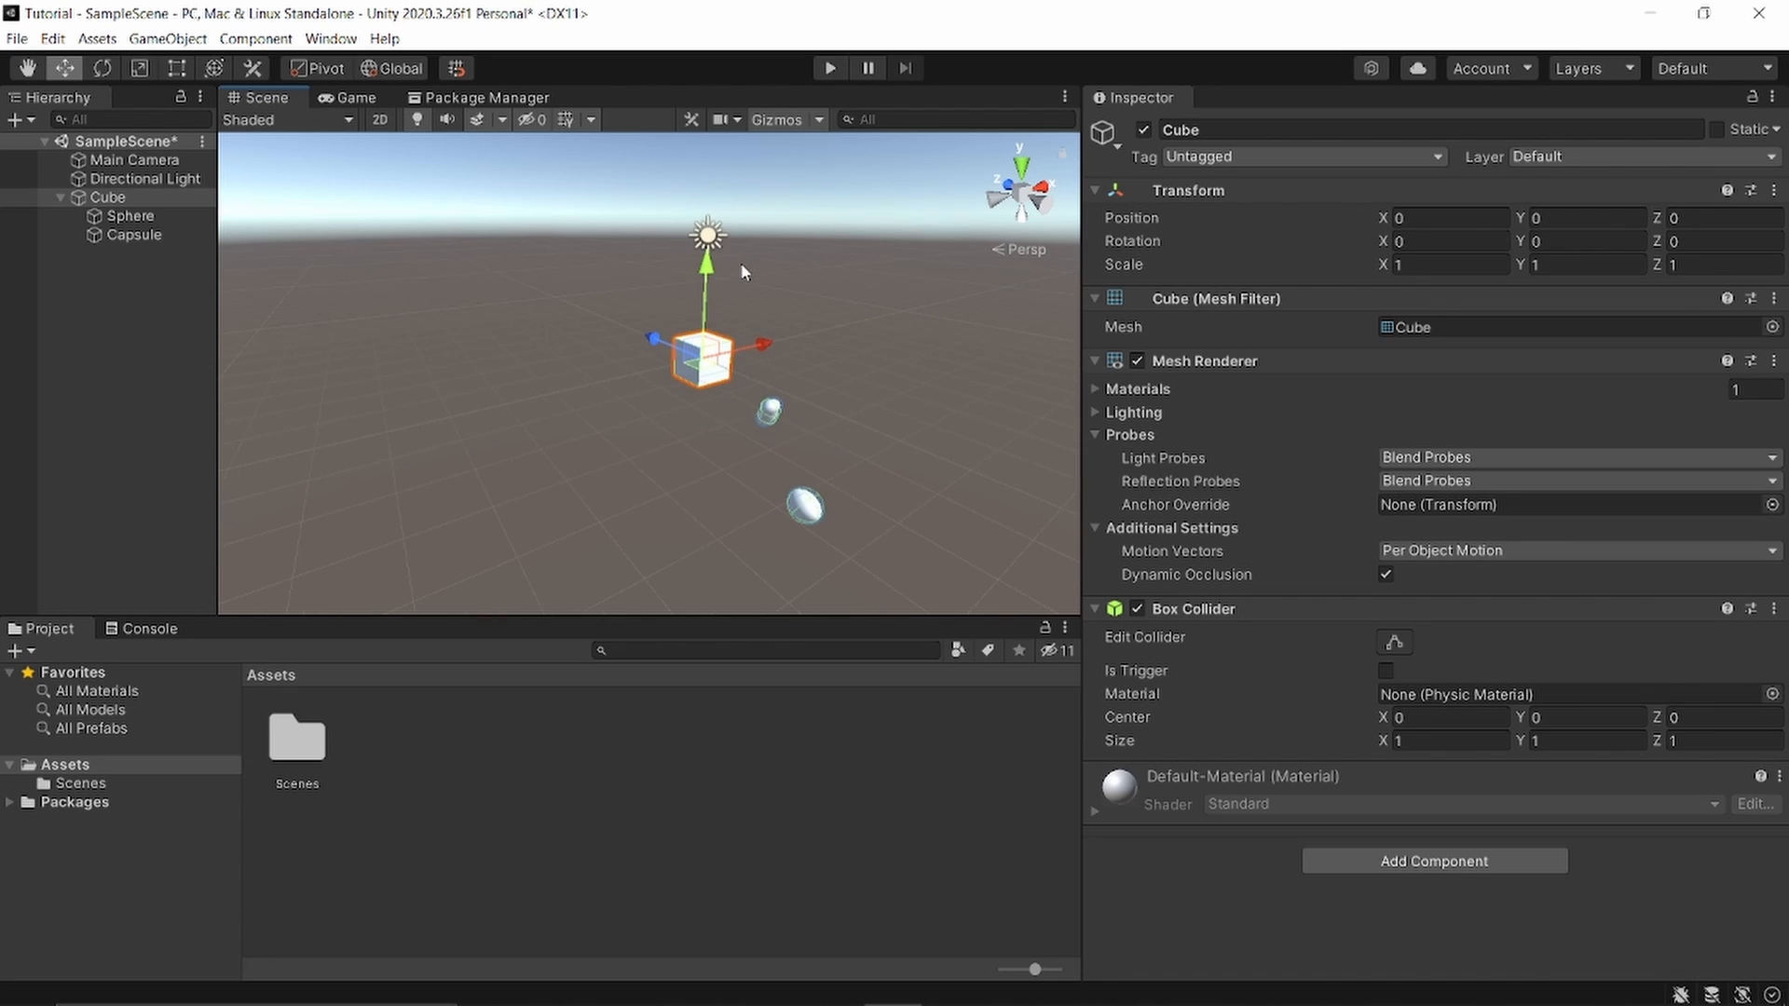